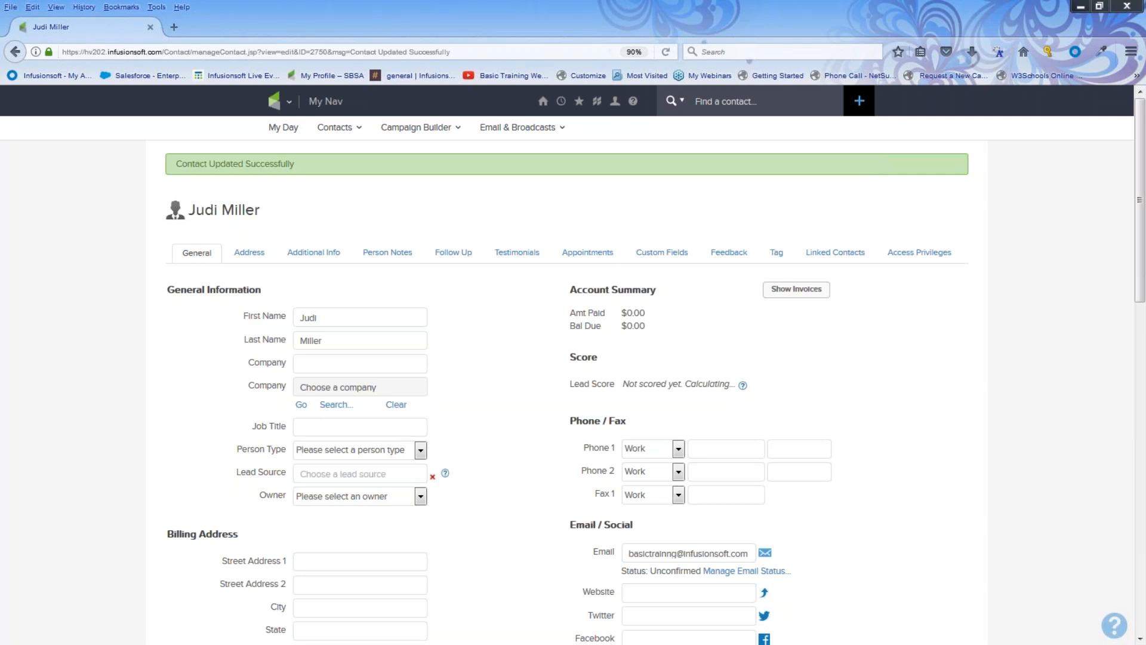
Bring up the My Nav mega menu listing the CRM, Marketing and Admin areas.
{"action": "mouse_move", "coordinate": [281, 106]}
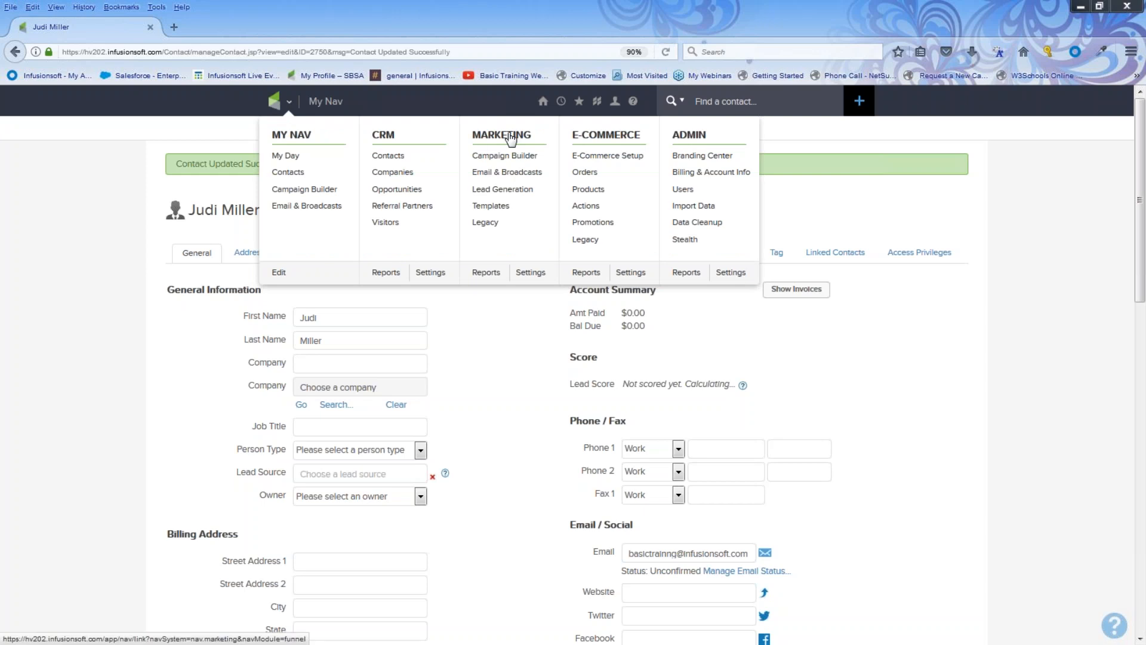
Go to Email & Broadcasts and start a new email broadcast.
{"action": "left_click", "coordinate": [509, 173]}
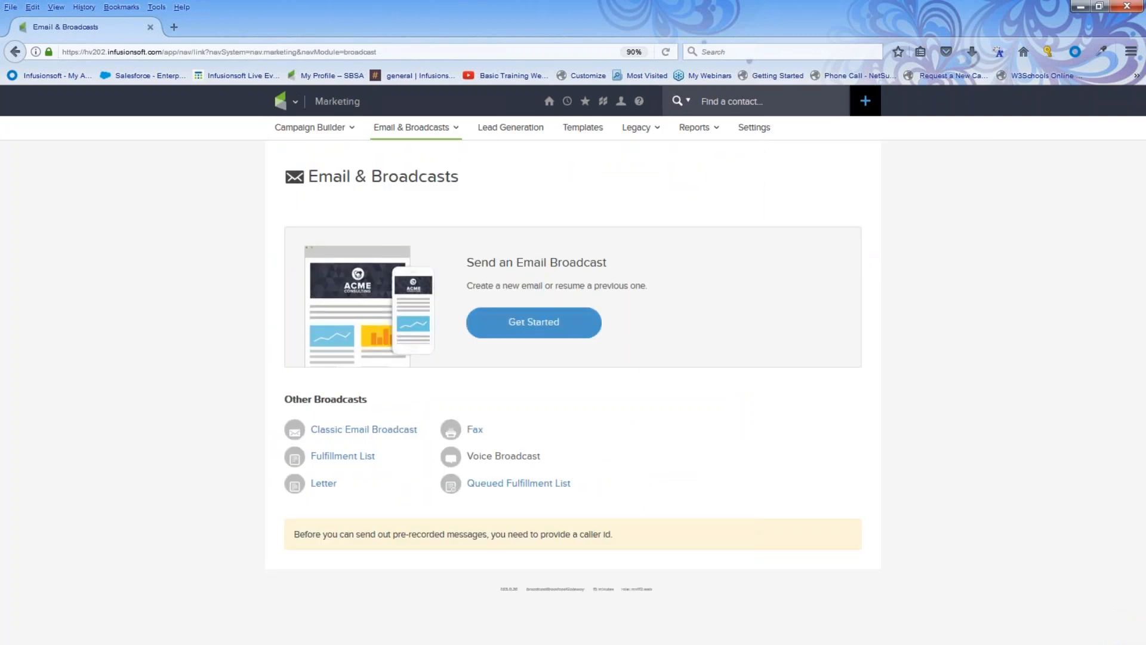
{"action": "left_click", "coordinate": [565, 323]}
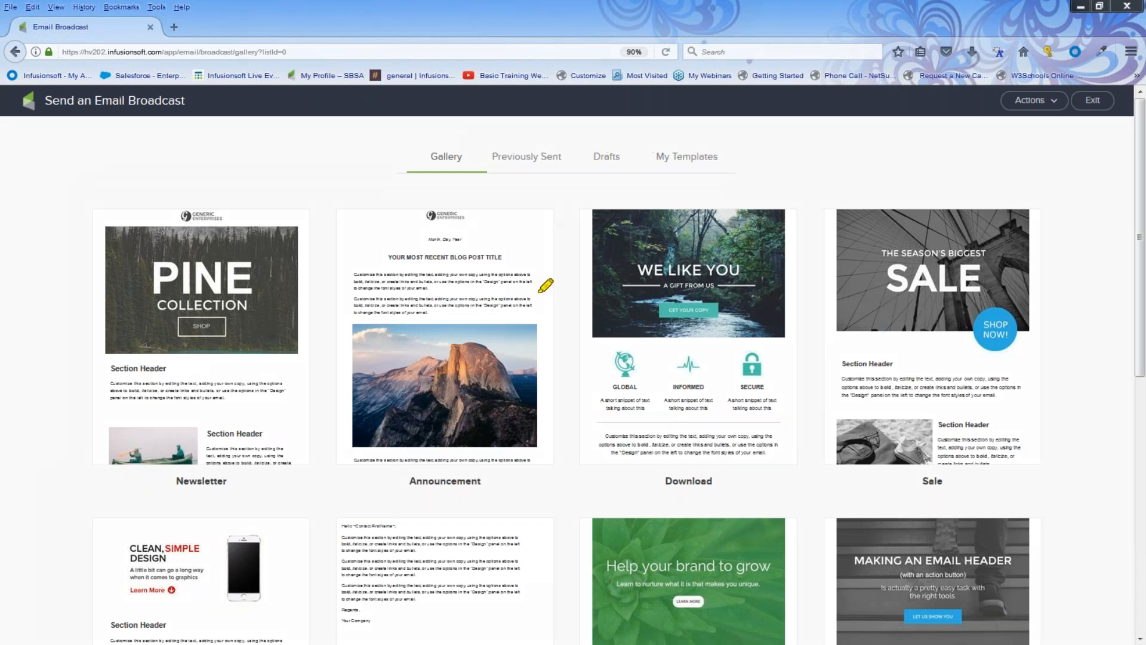
{"action": "mouse_move", "coordinate": [462, 142]}
{"action": "left_mouse_down"}
{"action": "mouse_move", "coordinate": [445, 180]}
{"action": "mouse_move", "coordinate": [473, 160]}
{"action": "mouse_move", "coordinate": [454, 154]}
{"action": "left_mouse_up"}
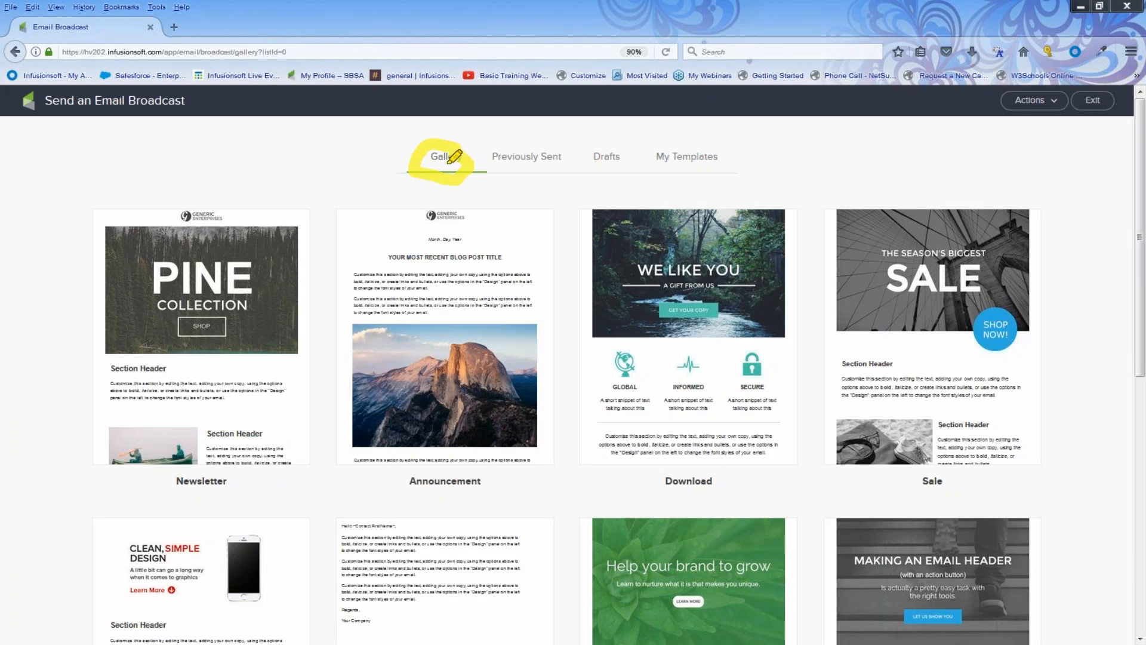
{"action": "mouse_move", "coordinate": [215, 269]}
{"action": "left_mouse_down"}
{"action": "mouse_move", "coordinate": [651, 256]}
{"action": "mouse_move", "coordinate": [651, 349]}
{"action": "left_mouse_up"}
{"action": "mouse_move", "coordinate": [535, 359]}
{"action": "left_mouse_down"}
{"action": "mouse_move", "coordinate": [771, 448]}
{"action": "mouse_move", "coordinate": [195, 561]}
{"action": "left_mouse_up"}
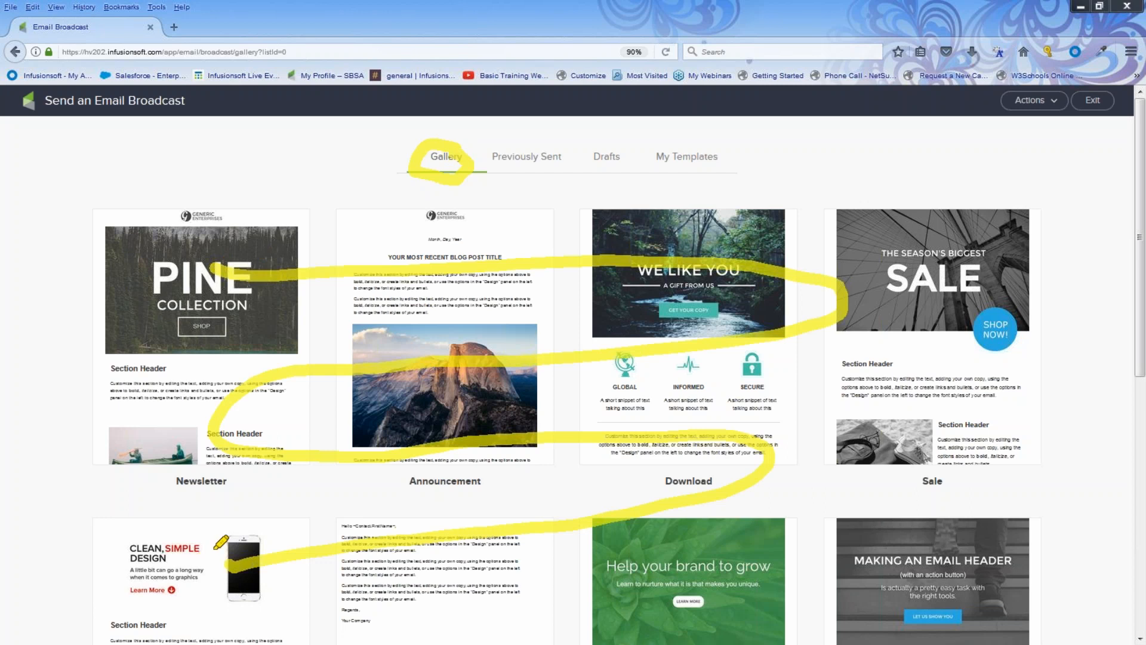
{"action": "mouse_move", "coordinate": [556, 135]}
{"action": "left_mouse_down"}
{"action": "mouse_move", "coordinate": [490, 155]}
{"action": "mouse_move", "coordinate": [537, 176]}
{"action": "mouse_move", "coordinate": [564, 149]}
{"action": "mouse_move", "coordinate": [544, 137]}
{"action": "left_mouse_up"}
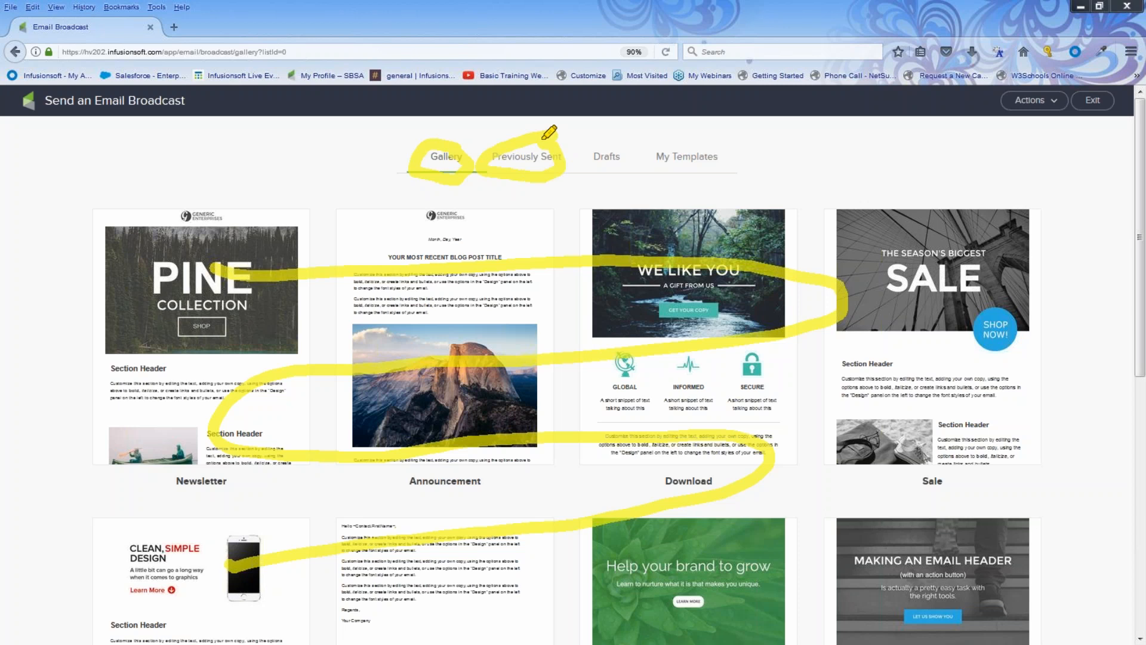
{"action": "mouse_move", "coordinate": [640, 143]}
{"action": "left_mouse_down"}
{"action": "mouse_move", "coordinate": [576, 157]}
{"action": "mouse_move", "coordinate": [628, 170]}
{"action": "left_mouse_up"}
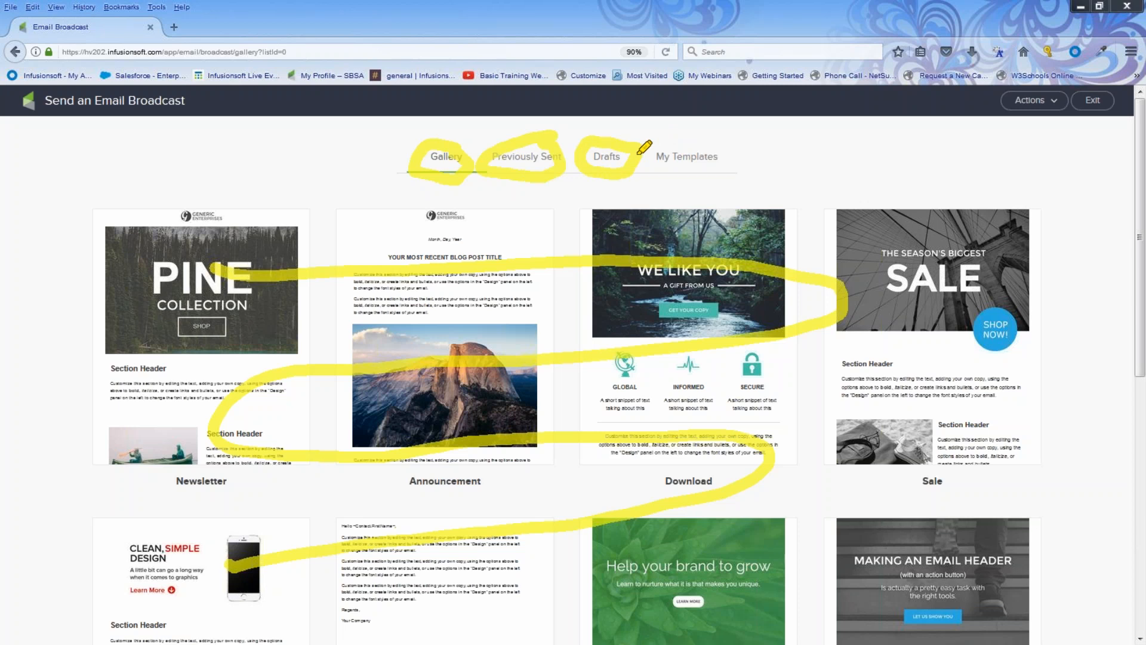
{"action": "mouse_move", "coordinate": [713, 140]}
{"action": "left_mouse_down"}
{"action": "mouse_move", "coordinate": [677, 135]}
{"action": "mouse_move", "coordinate": [723, 176]}
{"action": "mouse_move", "coordinate": [717, 147]}
{"action": "left_mouse_up"}
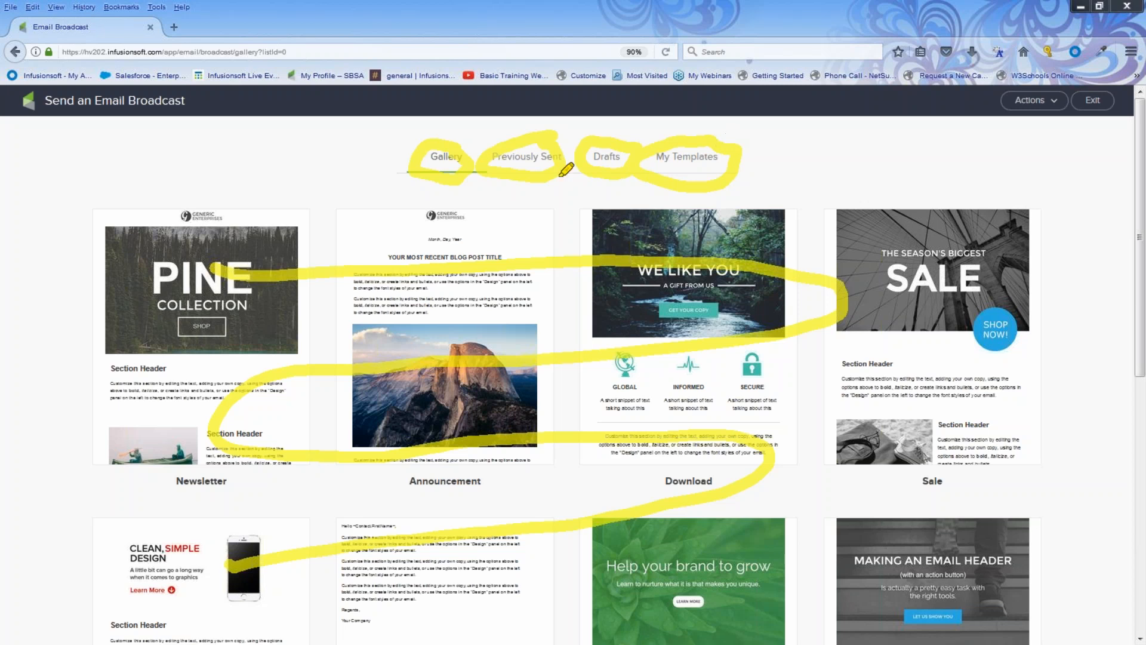
{"action": "key", "text": "Escape"}
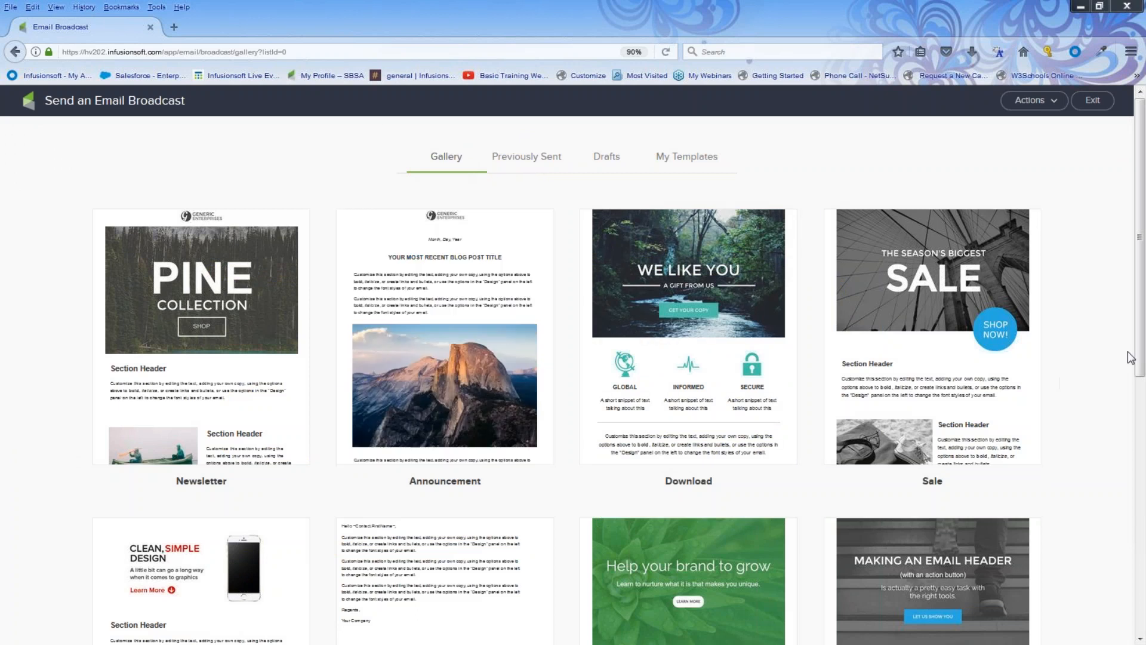
{"action": "left_click_drag", "start_coordinate": [1140, 359], "coordinate": [1141, 618]}
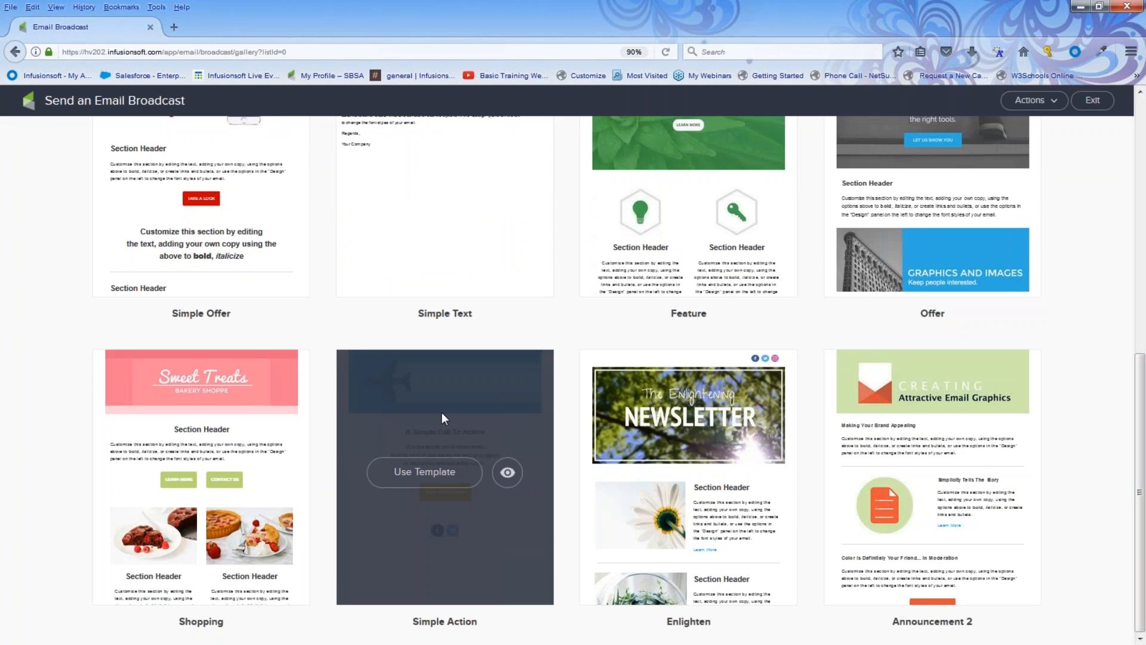
Build the broadcast from the Simple Action template.
{"action": "left_click", "coordinate": [439, 473]}
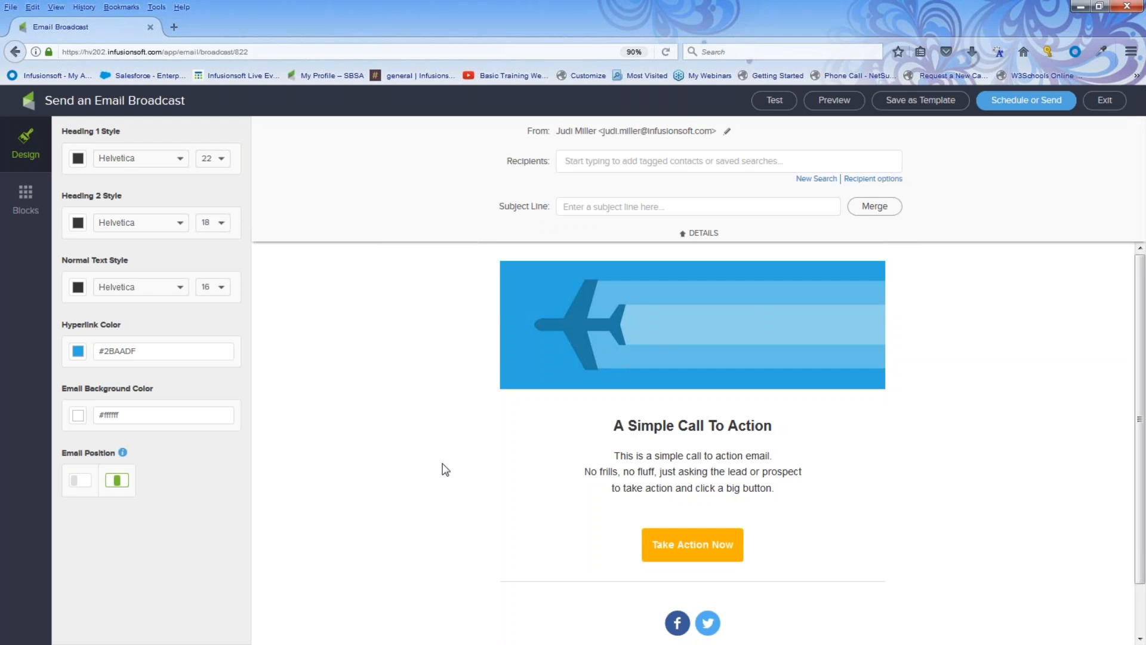
Set a custom sender named 'My Biz' with its own e-mail address and save.
{"action": "left_click", "coordinate": [728, 134]}
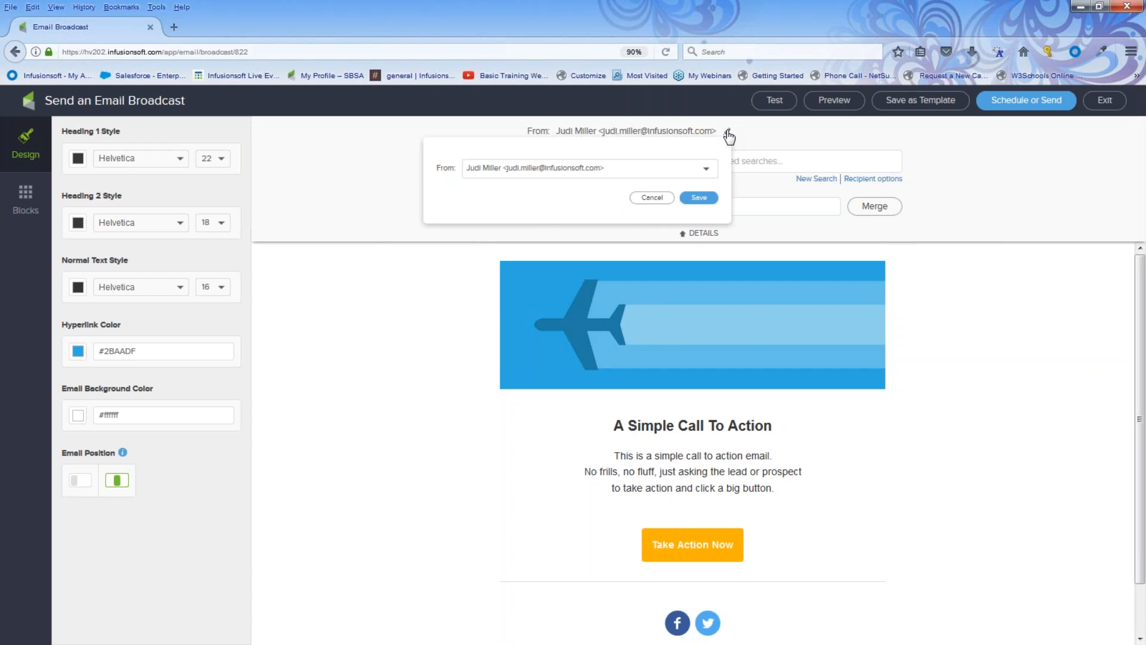
{"action": "left_click", "coordinate": [706, 170]}
{"action": "left_click", "coordinate": [549, 257]}
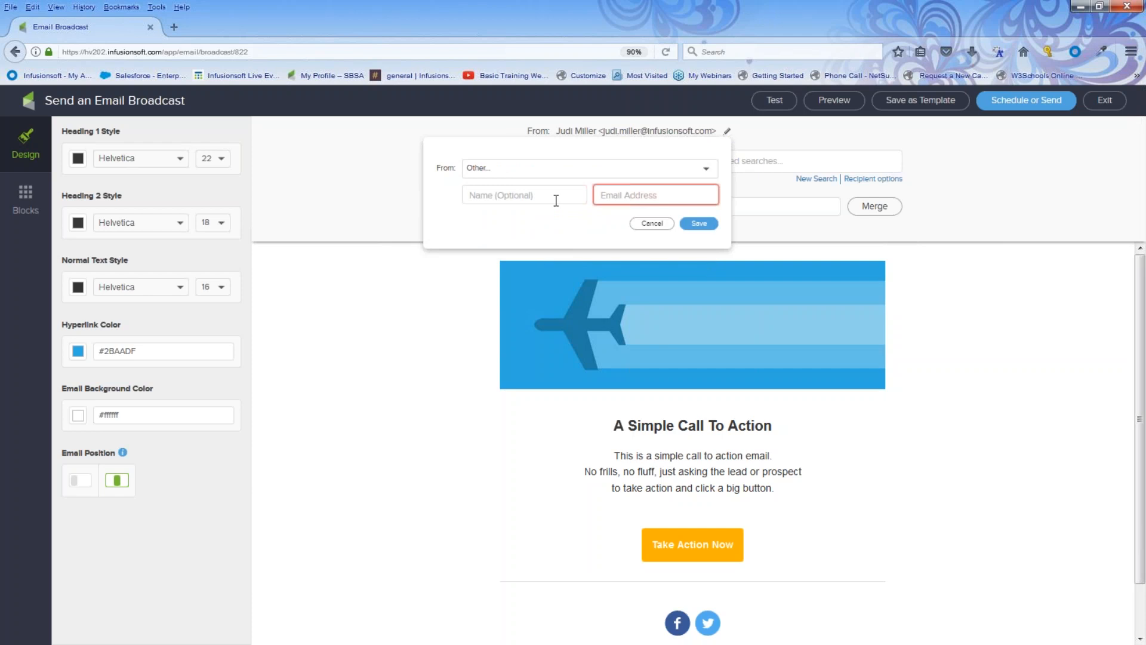
{"action": "left_click", "coordinate": [556, 201]}
{"action": "type", "text": "My Bix"}
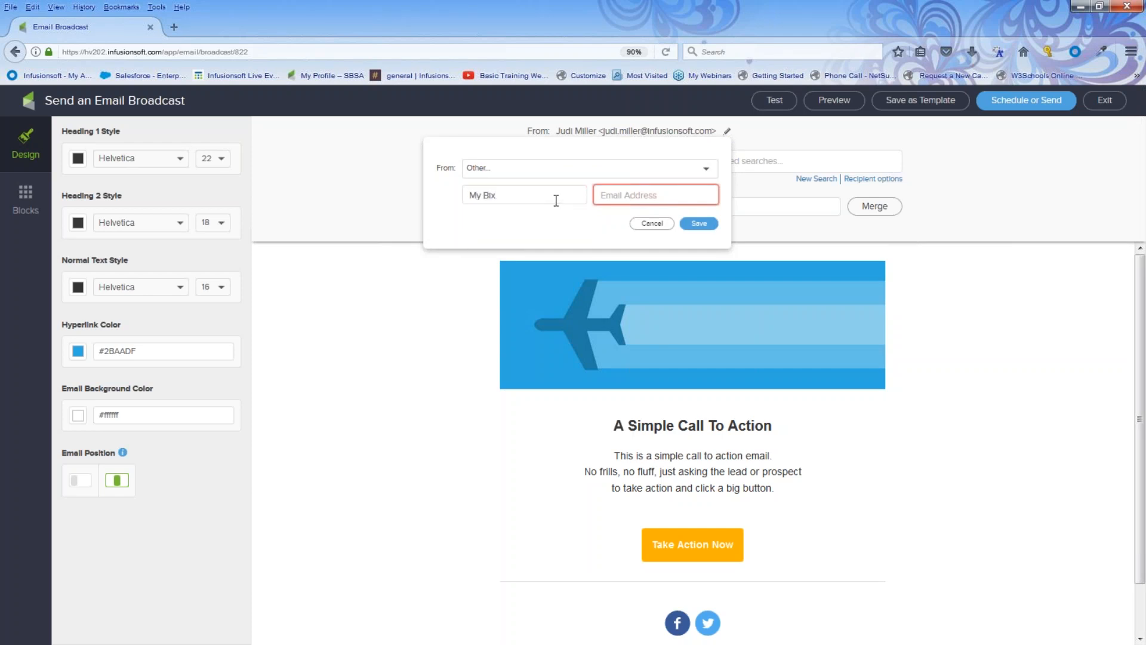
{"action": "key", "text": "BackSpace"}
{"action": "type", "text": "z"}
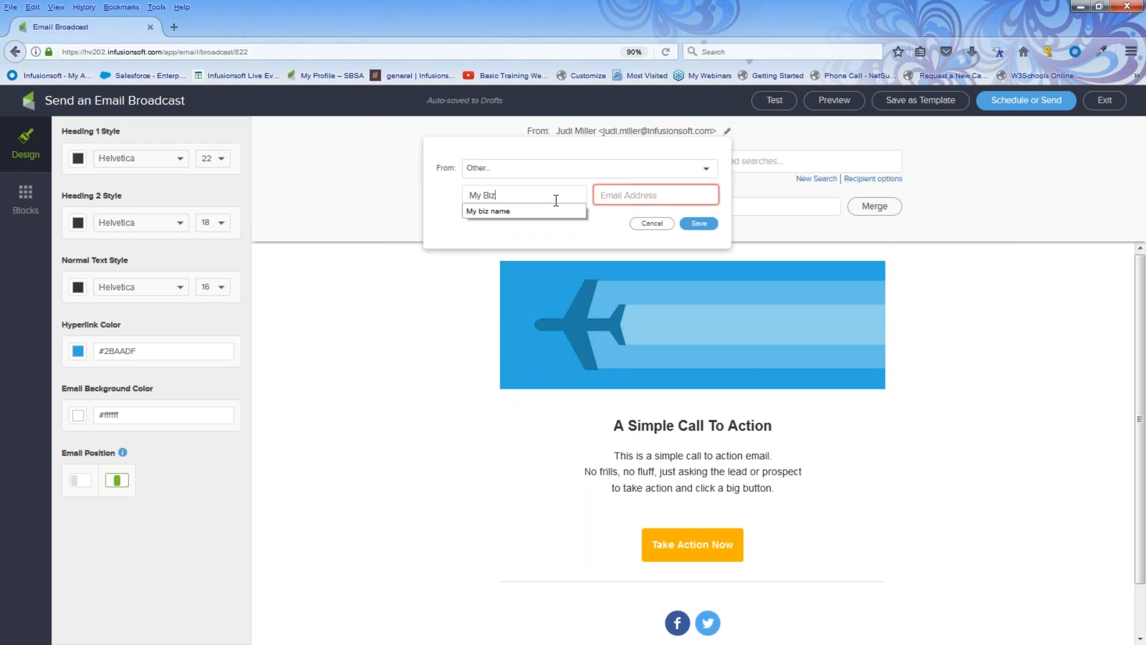
{"action": "left_click", "coordinate": [659, 189]}
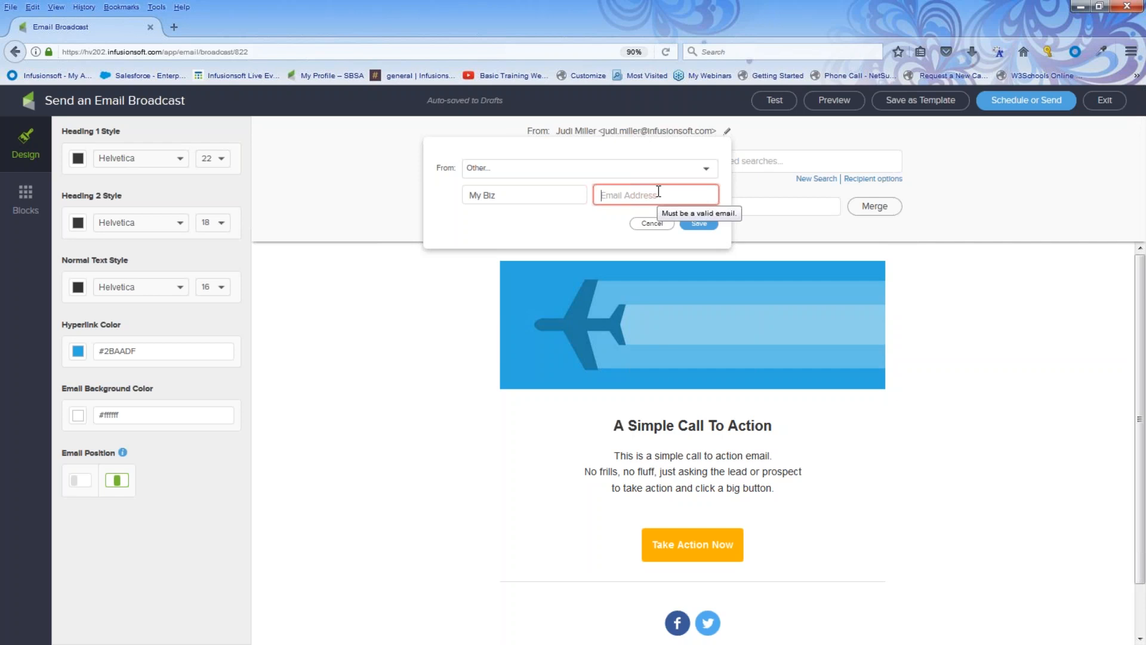
{"action": "type", "text": "ju"}
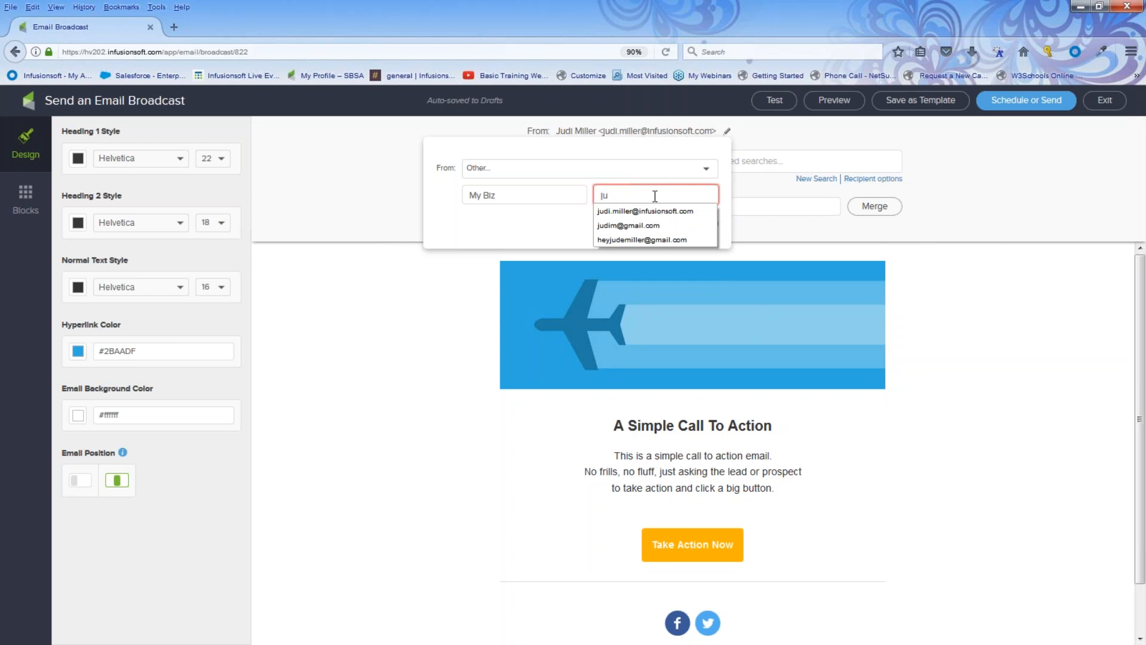
{"action": "left_click", "coordinate": [643, 240]}
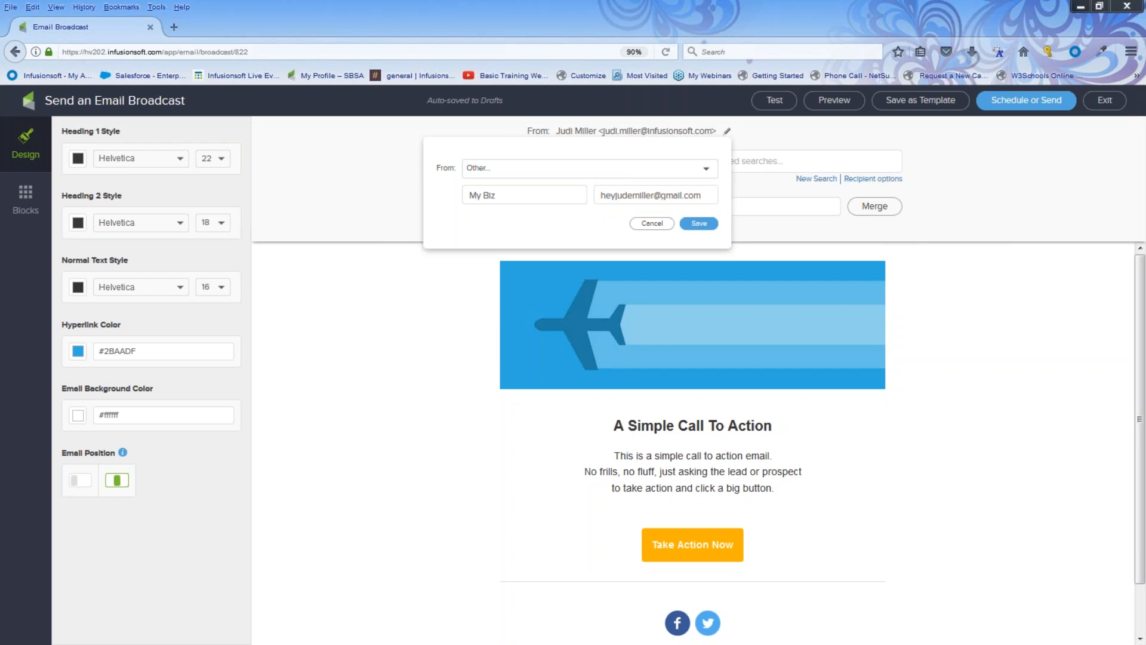
{"action": "left_click", "coordinate": [702, 225]}
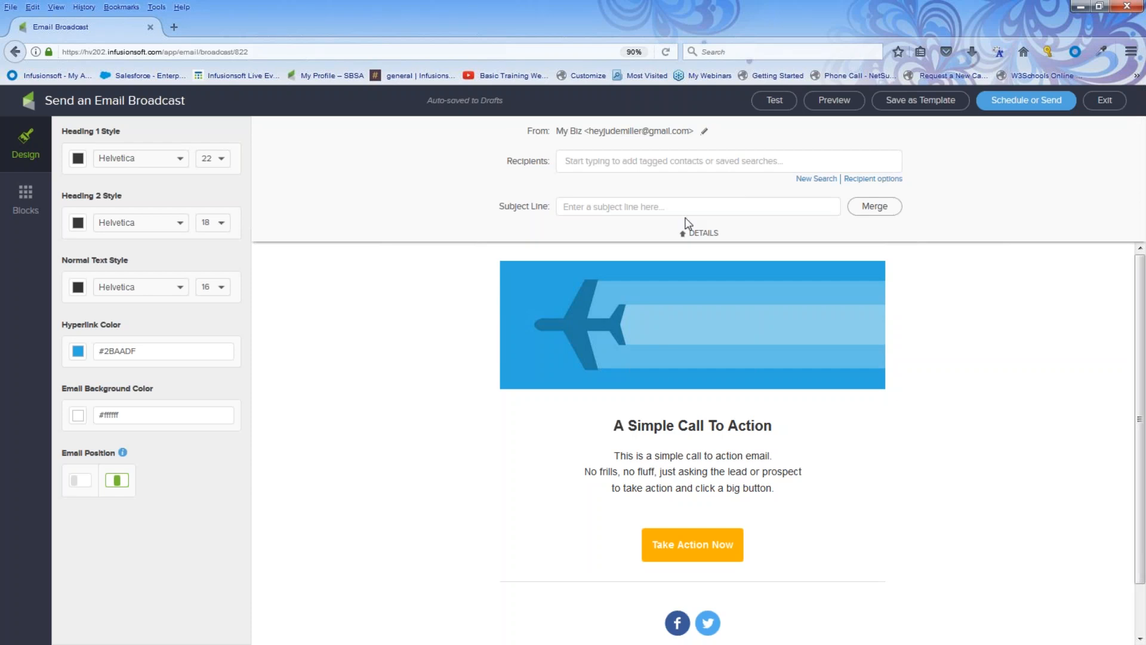
Enter the subject 'Here is the monthly newsletter!!' plus the First Name merge field, then collapse details.
{"action": "left_click", "coordinate": [604, 207]}
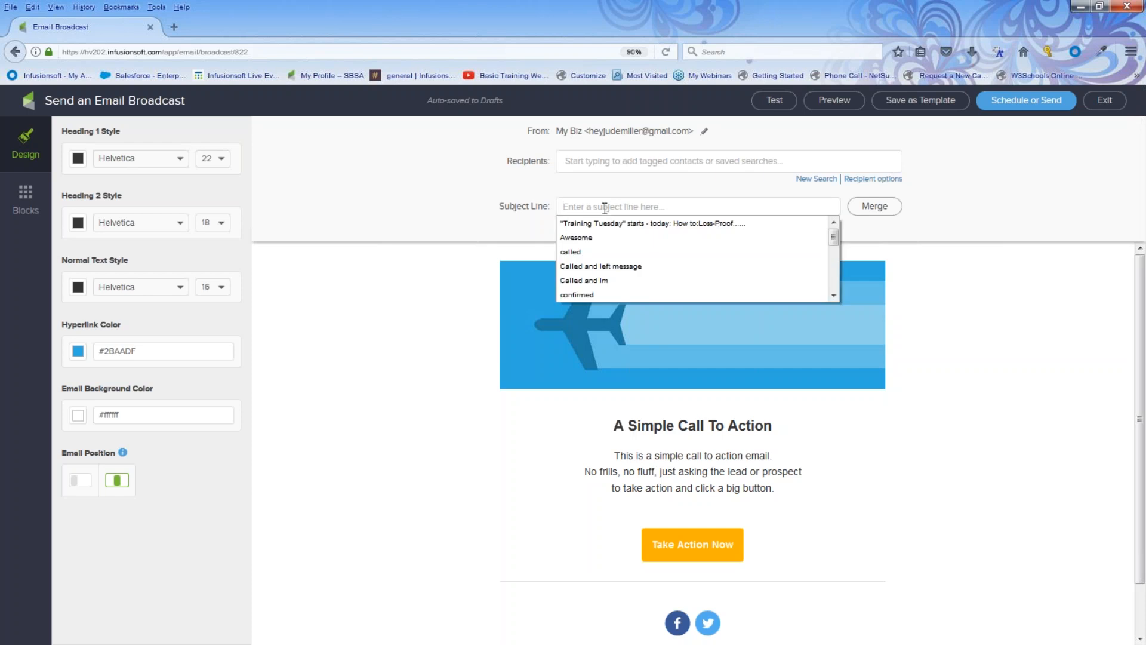
{"action": "type", "text": "Here is the"}
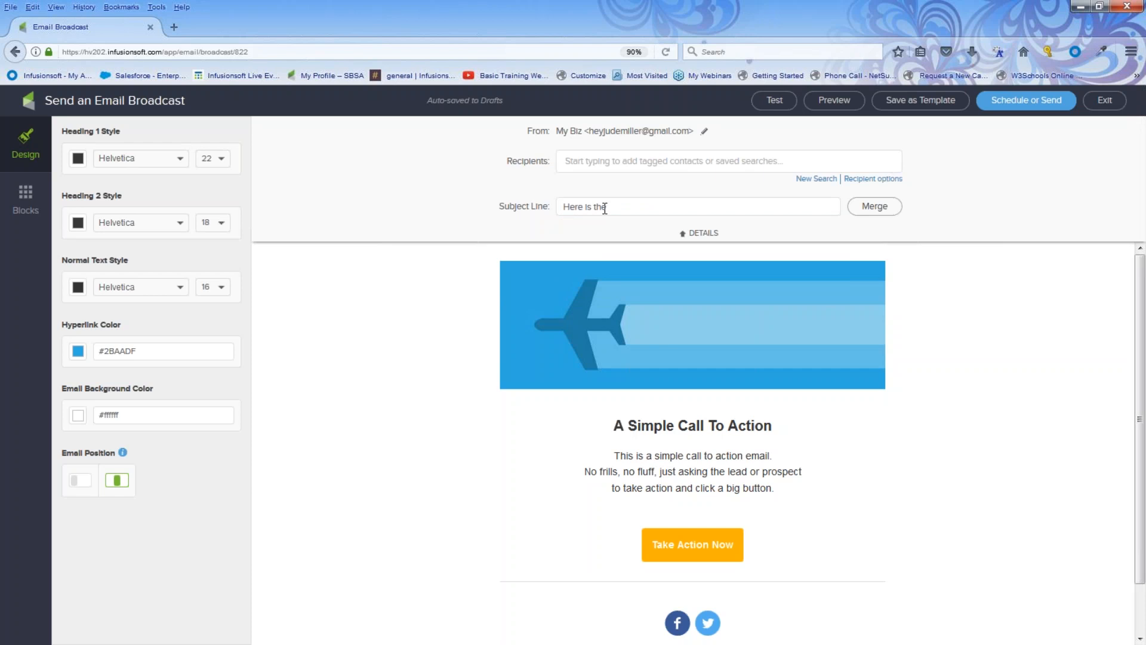
{"action": "type", "text": " monthly newsletter!!"}
{"action": "left_click", "coordinate": [871, 212]}
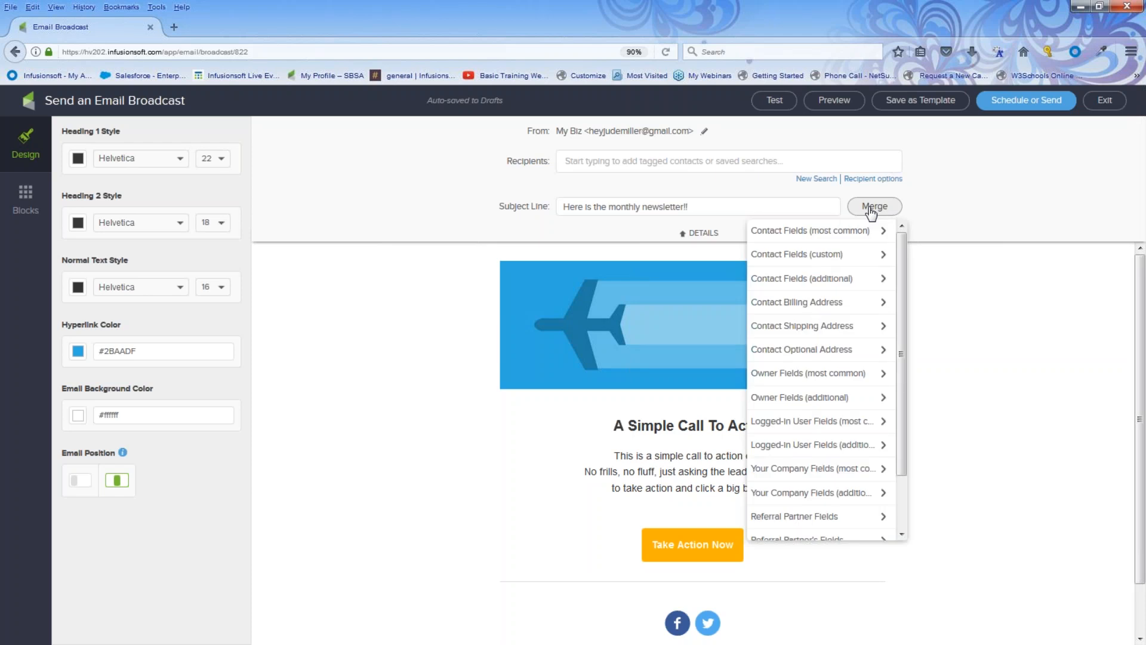
{"action": "left_click", "coordinate": [836, 233]}
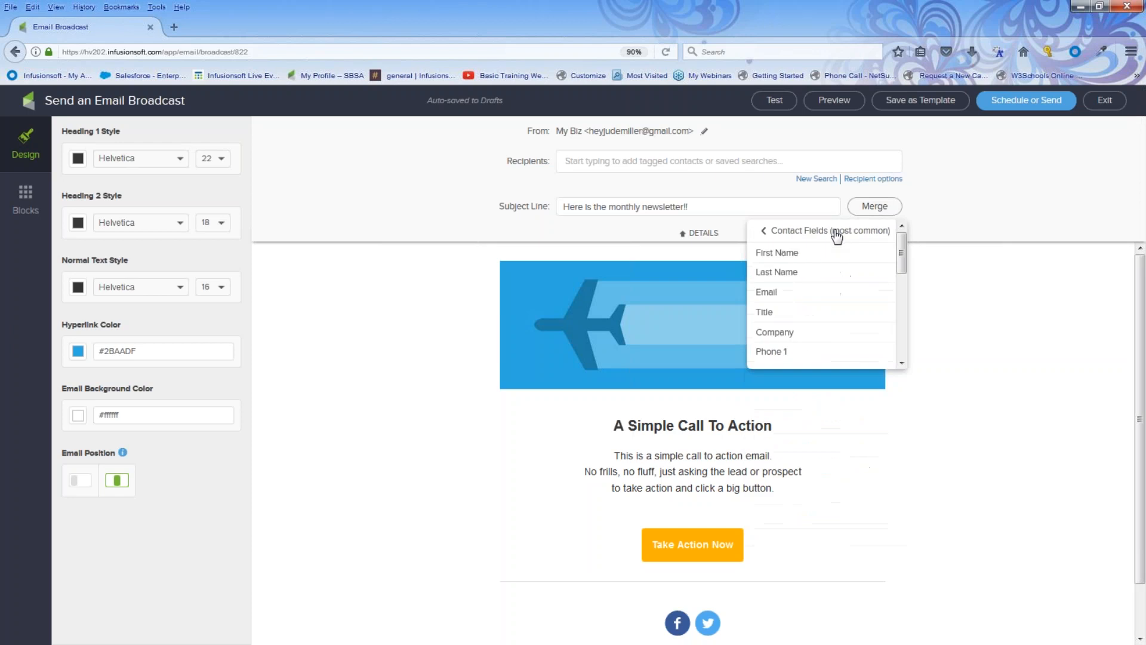
{"action": "left_click", "coordinate": [803, 259]}
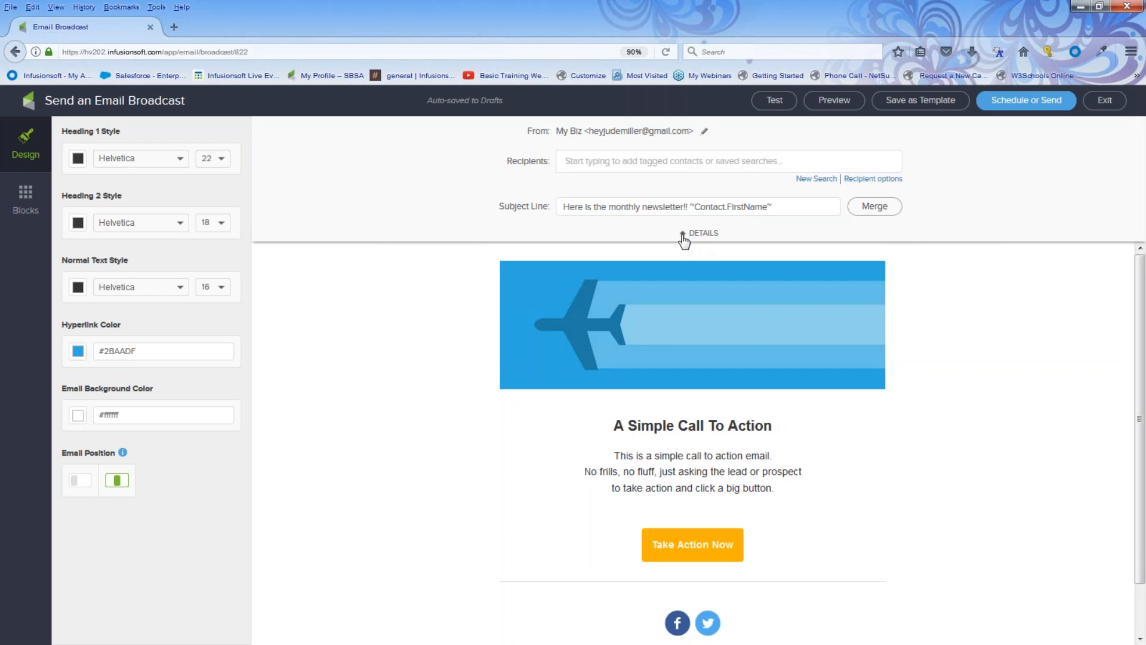
{"action": "left_click", "coordinate": [684, 236]}
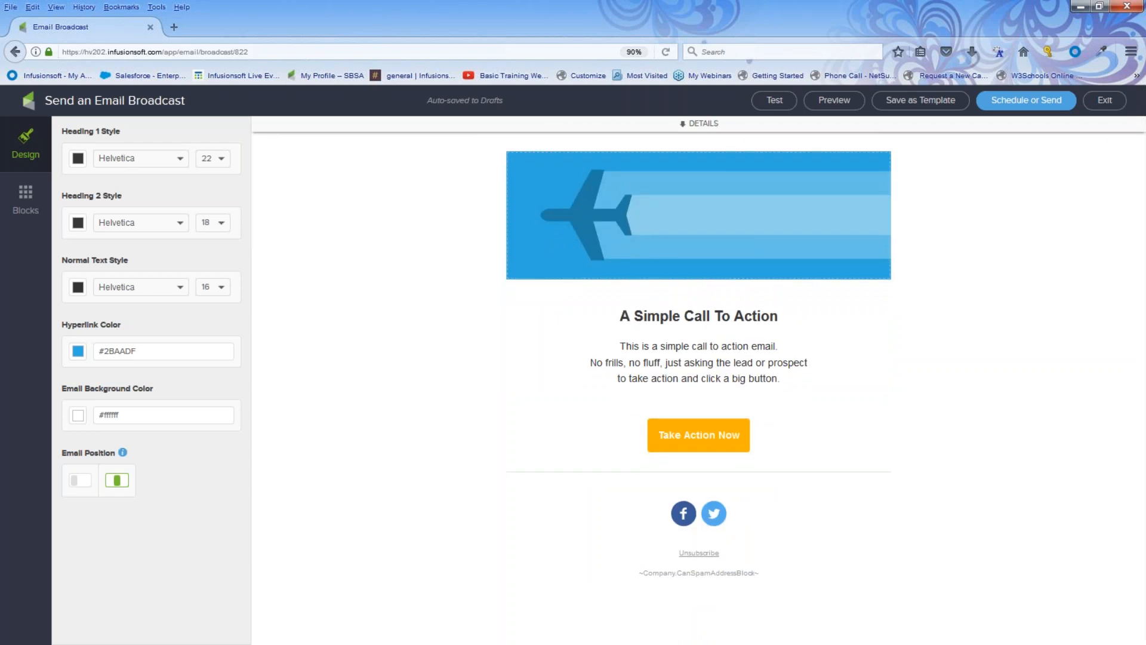
Open the Edit Image Block settings for the airplane banner image.
{"action": "left_click", "coordinate": [684, 209]}
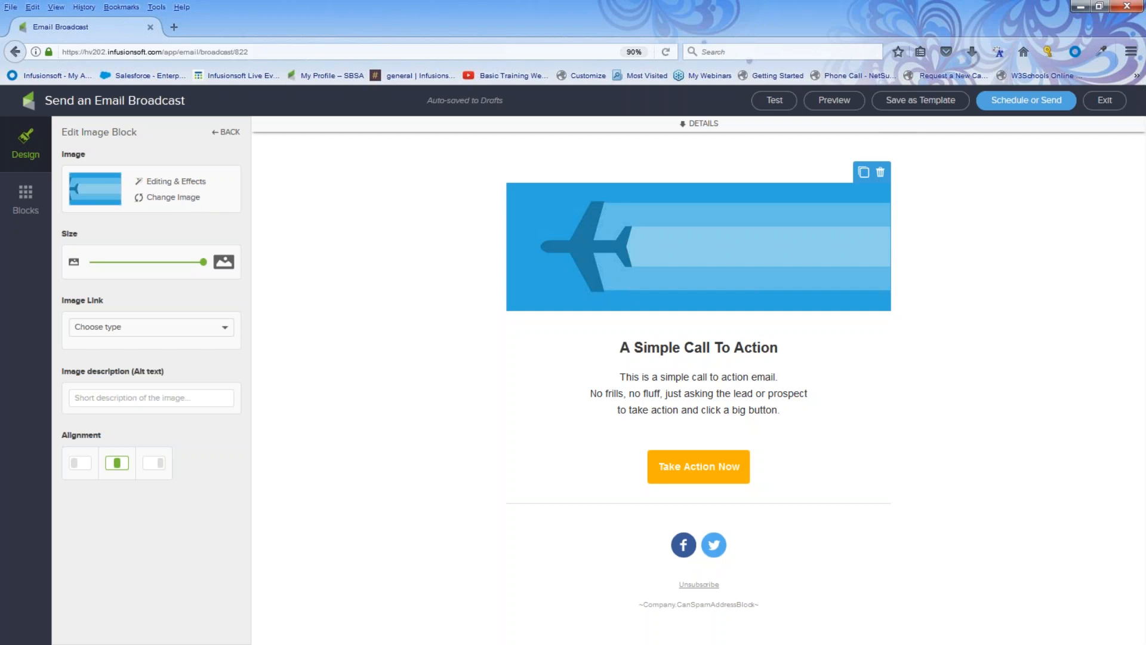
Replace the airplane banner with the Club Infusionsoft image from the Image Library.
{"action": "left_click", "coordinate": [173, 199]}
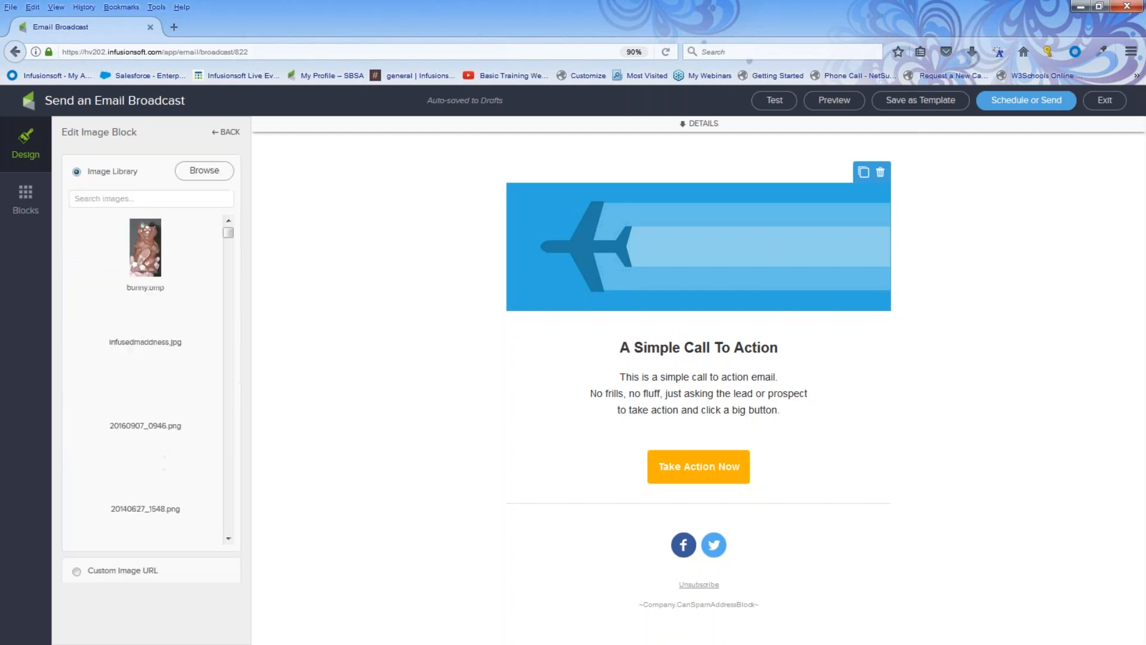
{"action": "left_click", "coordinate": [117, 200]}
{"action": "type", "text": "in"}
{"action": "scroll", "coordinate": [124, 324], "scroll_direction": "down", "scroll_amount": 3}
{"action": "scroll", "coordinate": [123, 324], "scroll_direction": "down", "scroll_amount": 10}
{"action": "scroll", "coordinate": [143, 350], "scroll_direction": "down", "scroll_amount": 8}
{"action": "scroll", "coordinate": [143, 351], "scroll_direction": "up", "scroll_amount": 15}
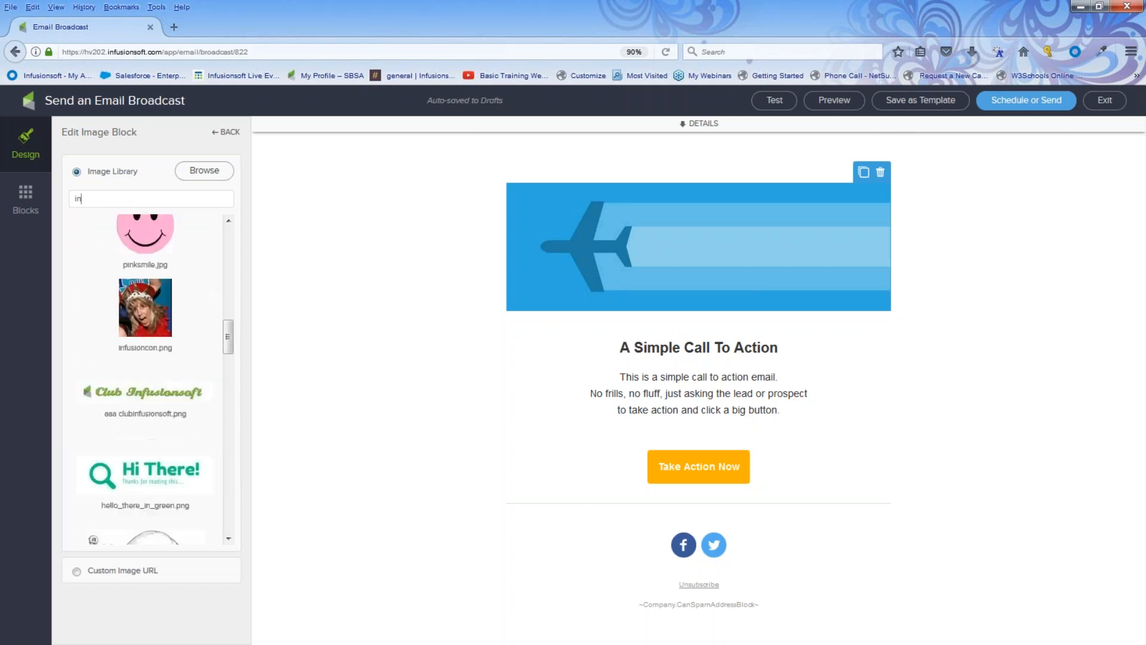
{"action": "key", "text": "BackSpace"}
{"action": "key", "text": "BackSpace"}
{"action": "type", "text": "cl"}
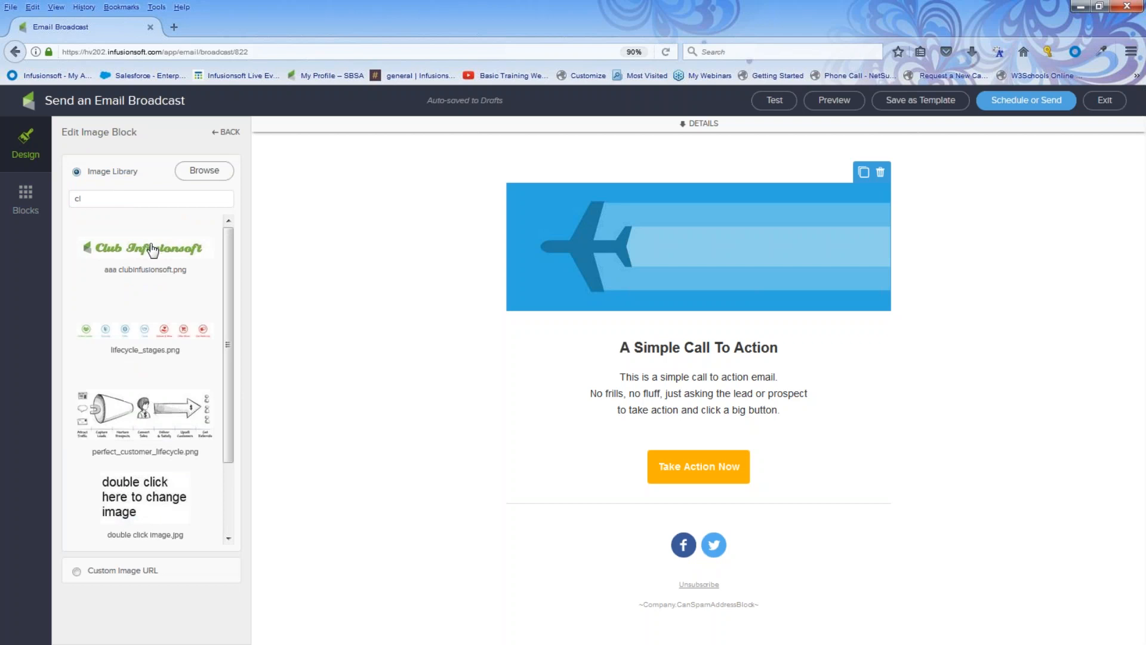
{"action": "double_click", "coordinate": [153, 248]}
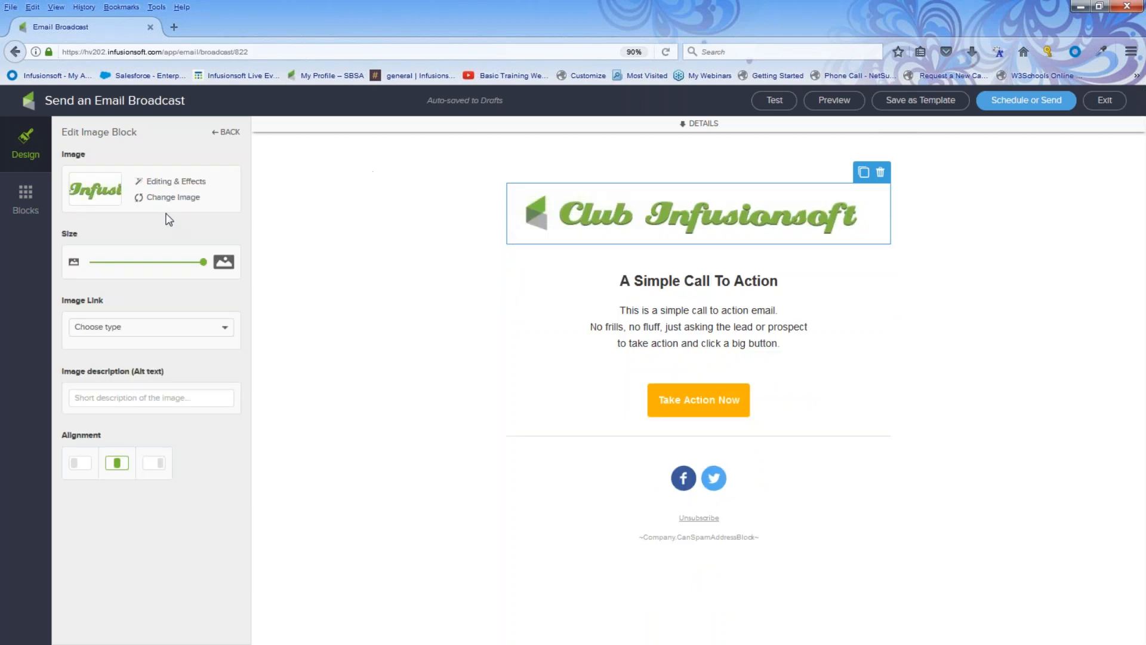
Keep the logo at full width, give it alt text 'company logo' and centre it.
{"action": "left_click_drag", "start_coordinate": [203, 261], "coordinate": [126, 264]}
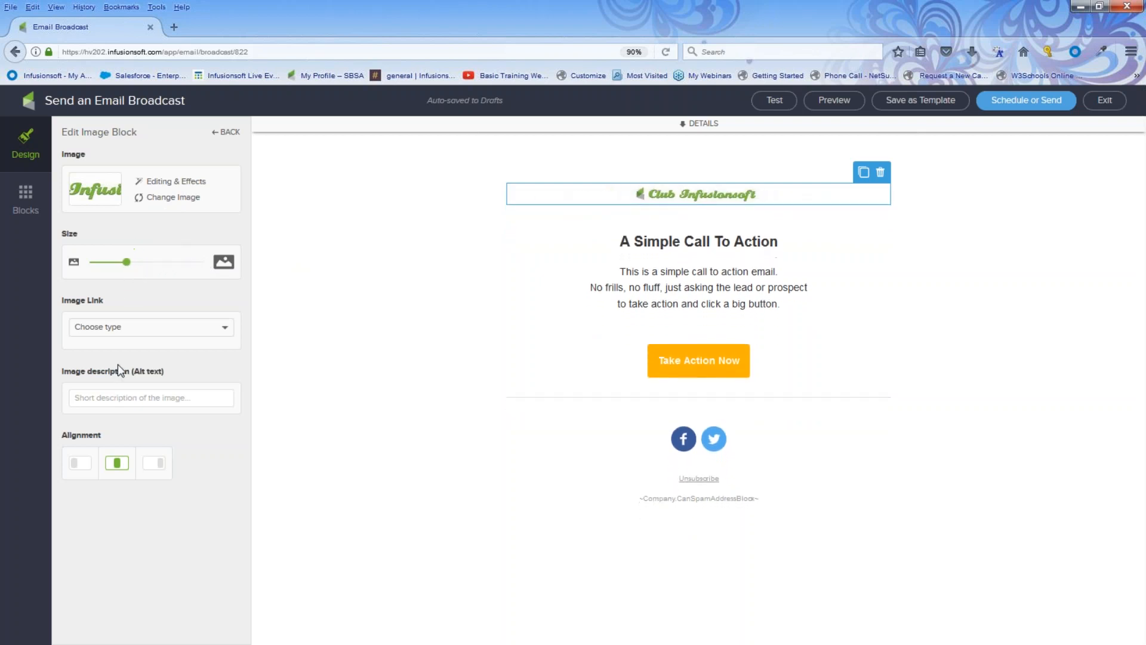
{"action": "left_click", "coordinate": [77, 465]}
{"action": "left_click", "coordinate": [156, 467]}
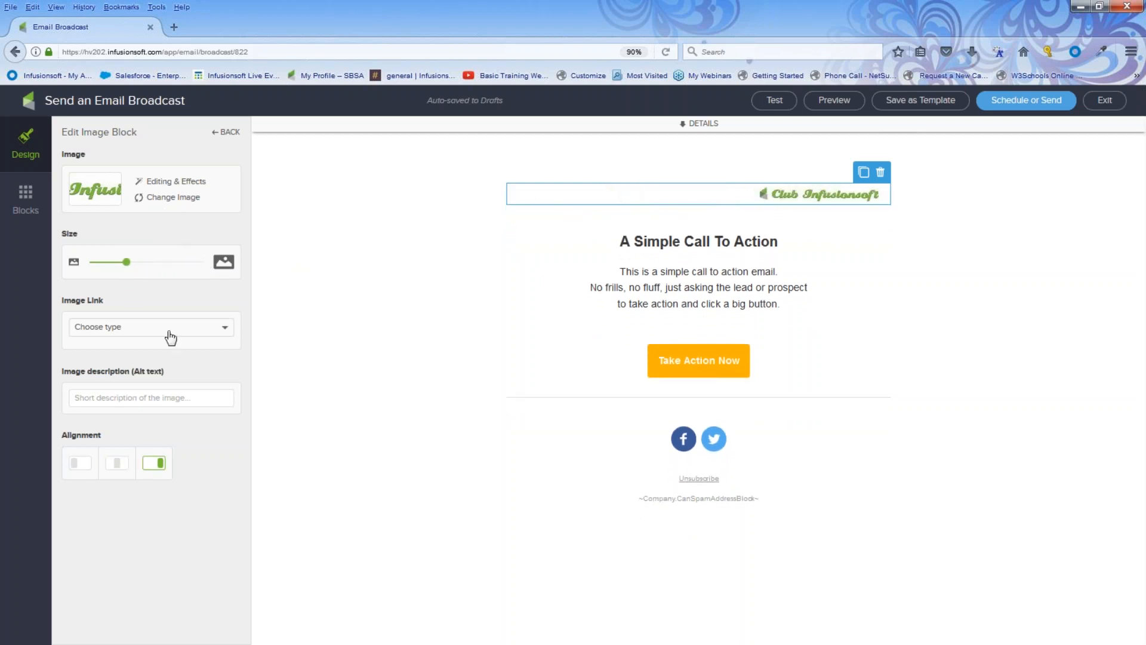
{"action": "left_click_drag", "start_coordinate": [126, 263], "coordinate": [202, 262]}
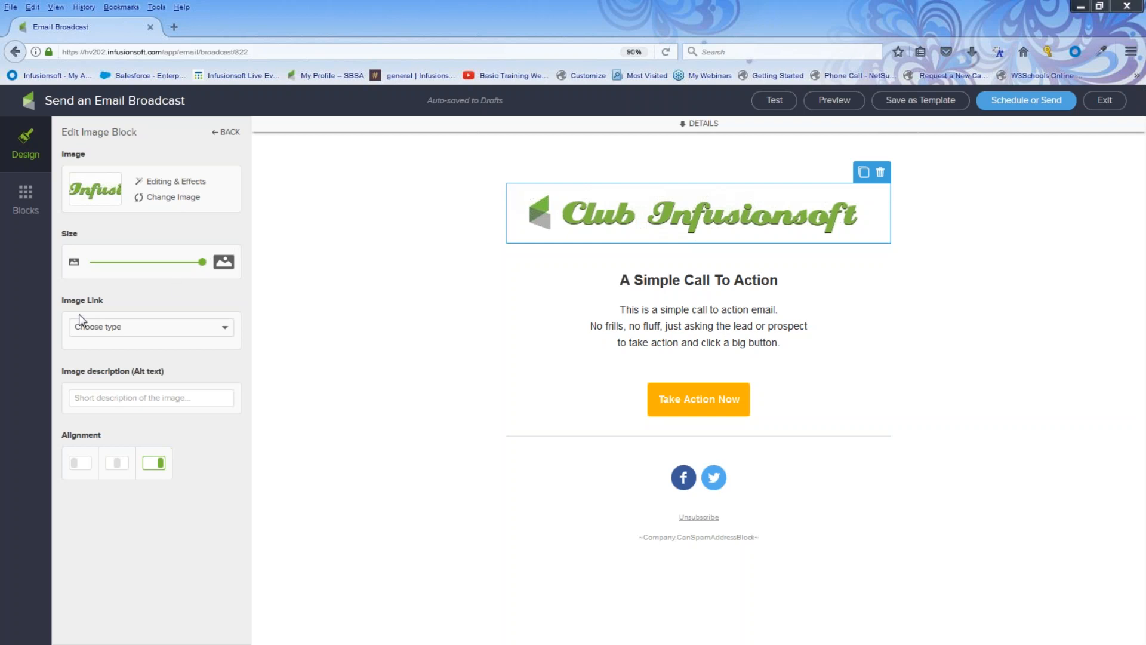
{"action": "left_click", "coordinate": [107, 329]}
{"action": "left_click", "coordinate": [109, 333]}
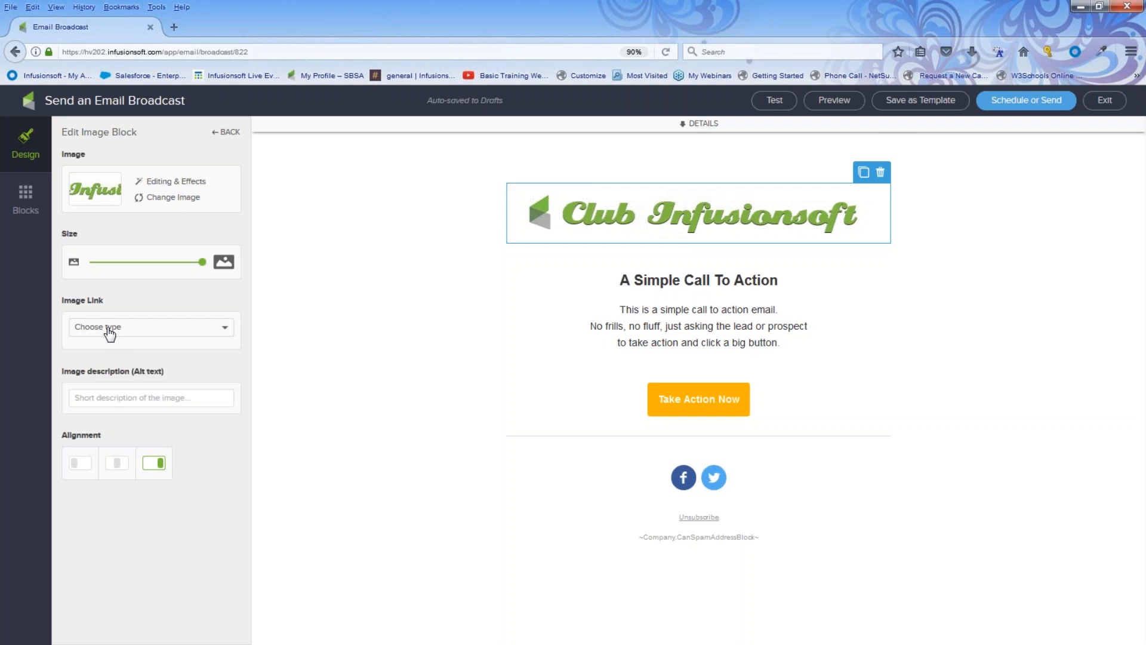
{"action": "left_click", "coordinate": [83, 405]}
{"action": "type", "text": "company logo"}
{"action": "left_click", "coordinate": [117, 464]}
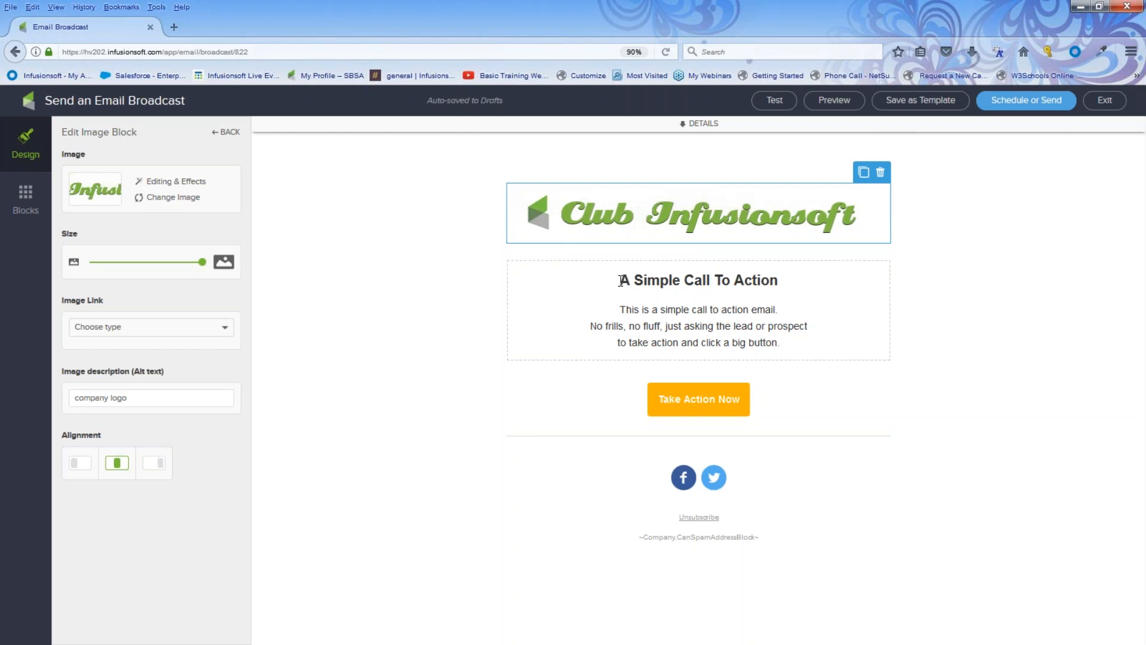
Change the heading to 'Happy April and After Easter!!!' coloured light blue.
{"action": "left_click_drag", "start_coordinate": [620, 281], "coordinate": [593, 253]}
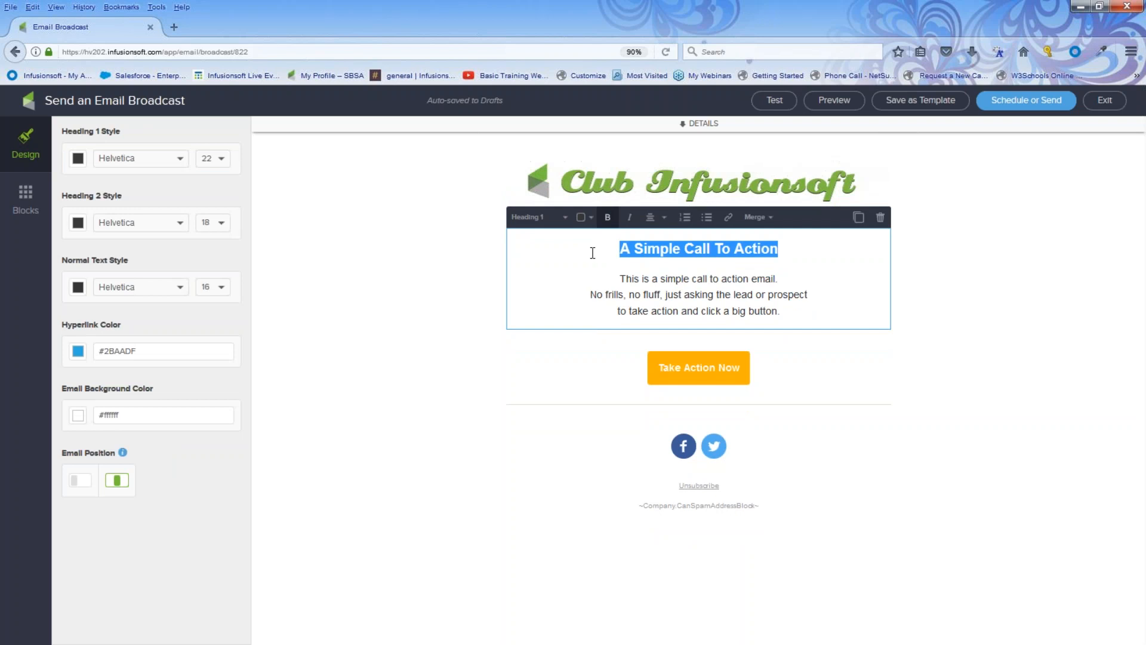
{"action": "type", "text": "Happy M"}
{"action": "key", "text": "BackSpace"}
{"action": "type", "text": "April and After Ea"}
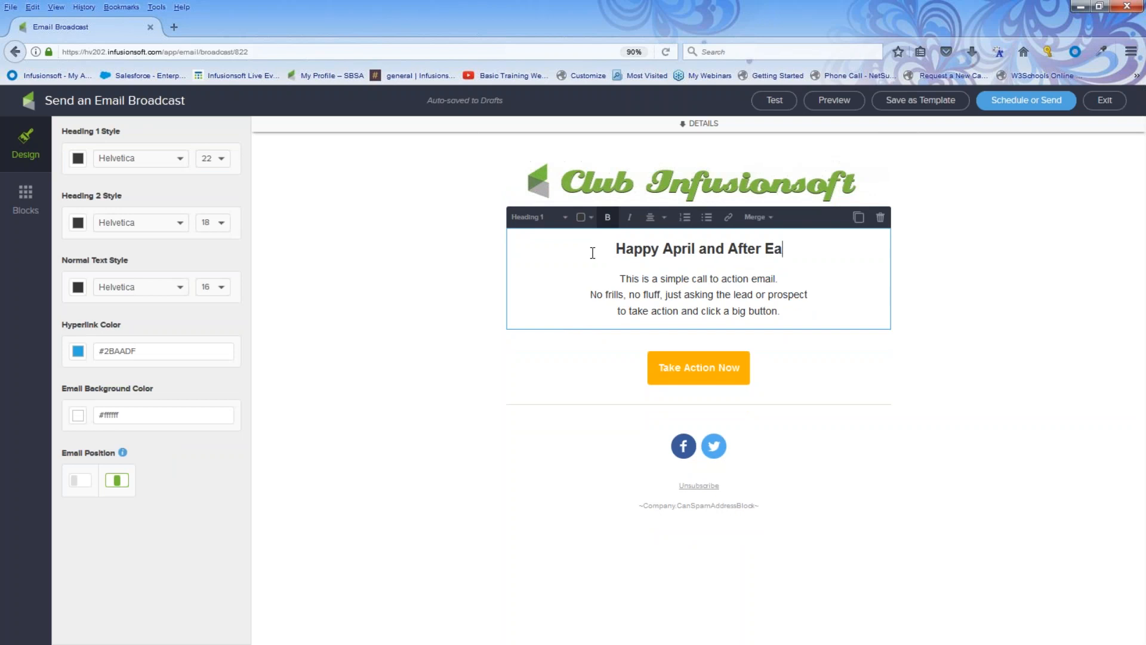
{"action": "type", "text": "ster!!!"}
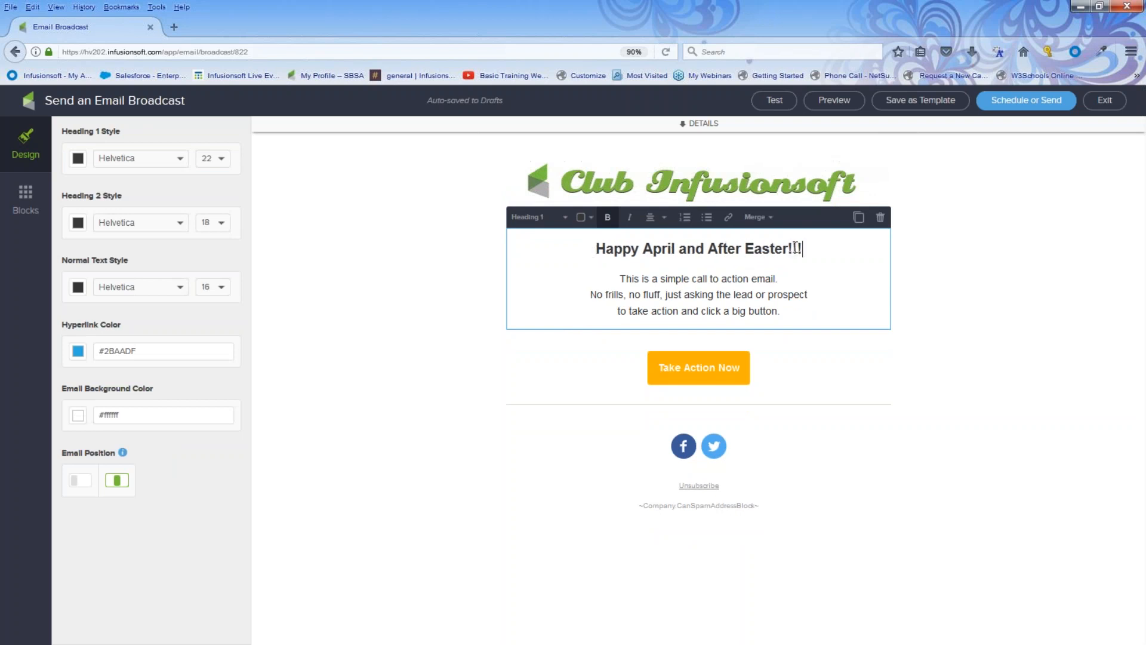
{"action": "left_click_drag", "start_coordinate": [803, 249], "coordinate": [580, 251]}
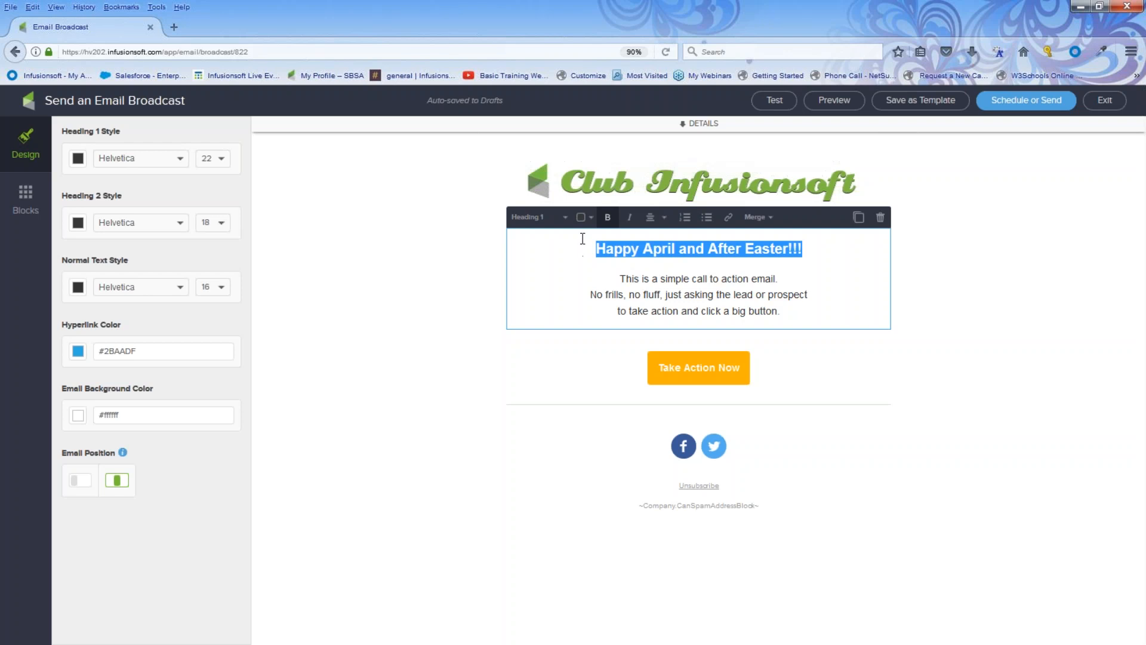
{"action": "left_click", "coordinate": [581, 219]}
{"action": "left_click", "coordinate": [670, 280]}
{"action": "left_click", "coordinate": [569, 270]}
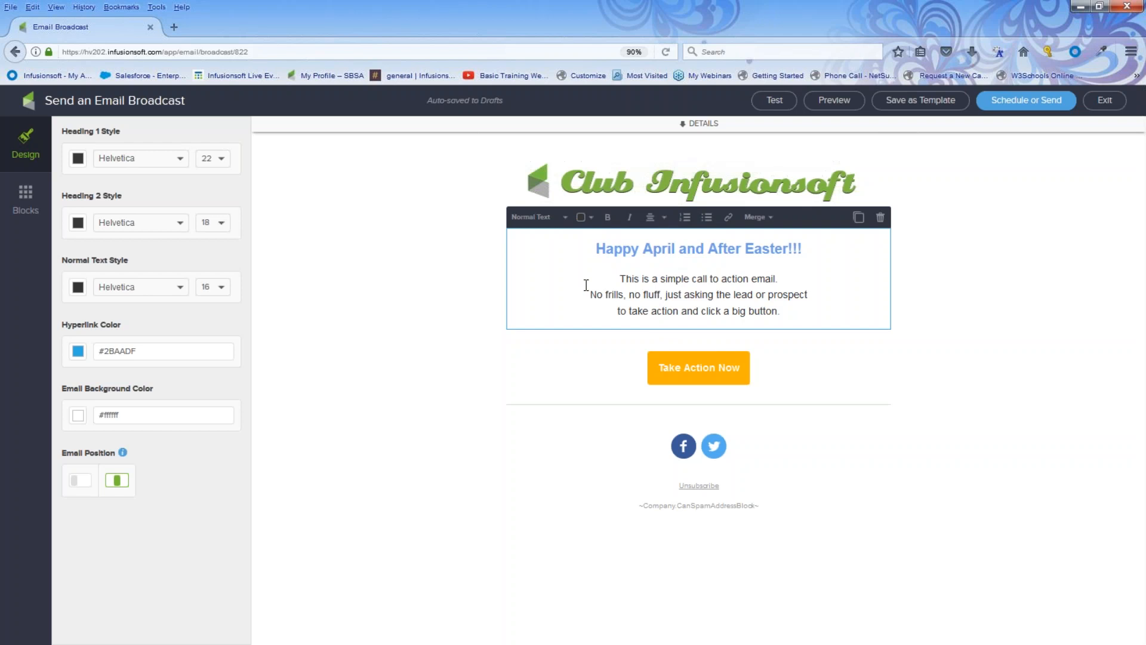
Add the line 'Click here to get my free ideas now!' below the body text.
{"action": "left_click_drag", "start_coordinate": [619, 278], "coordinate": [798, 320]}
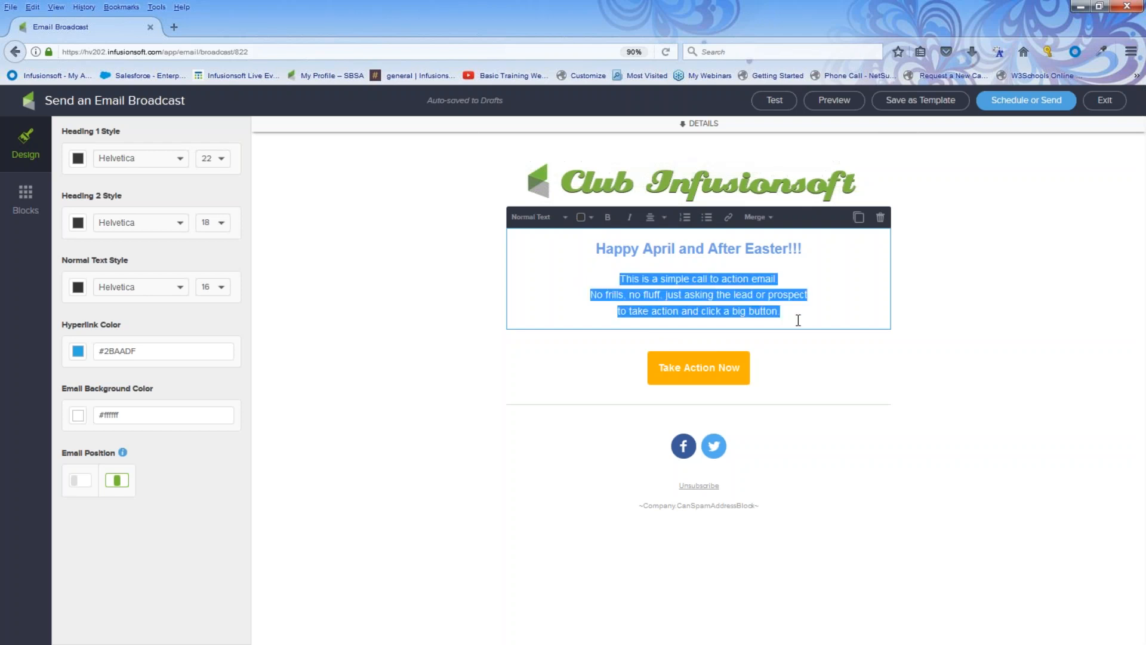
{"action": "left_click", "coordinate": [792, 311]}
{"action": "type", "text": "hafjdkiekdan"}
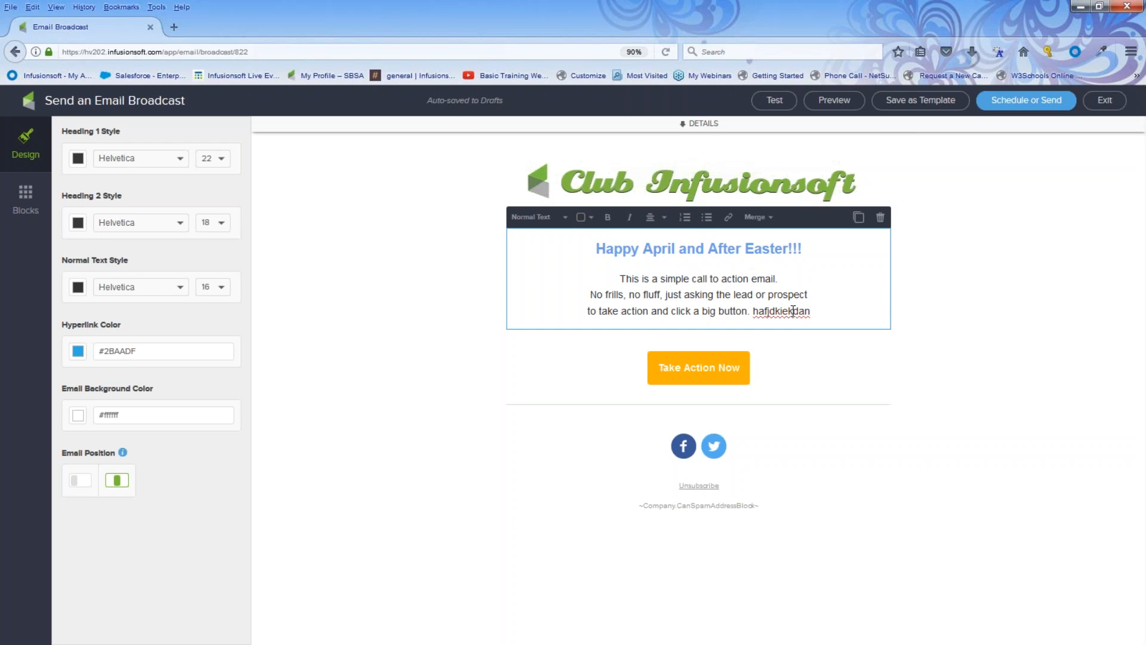
{"action": "key", "text": "Return"}
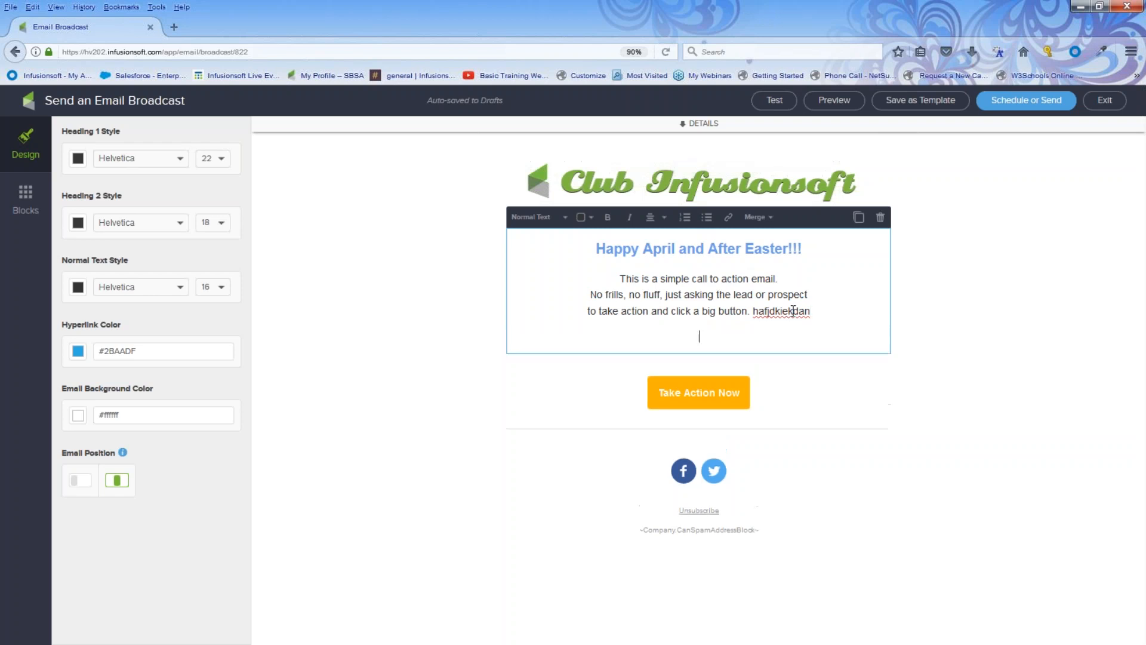
{"action": "type", "text": "Click here to get my free idea"}
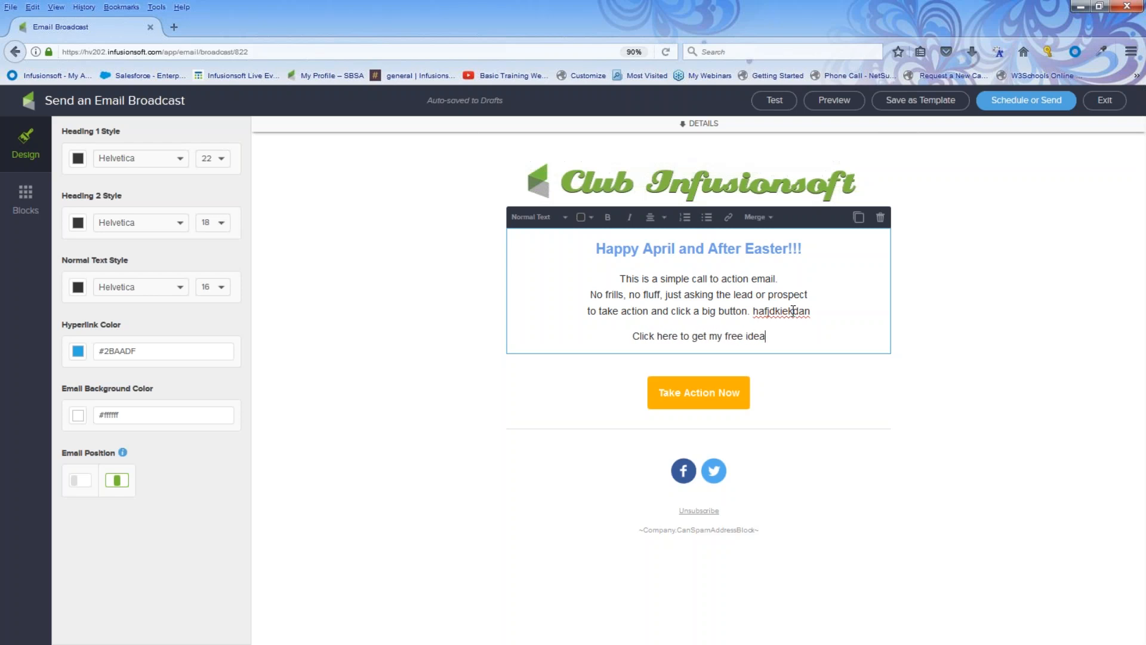
{"action": "type", "text": "s now"}
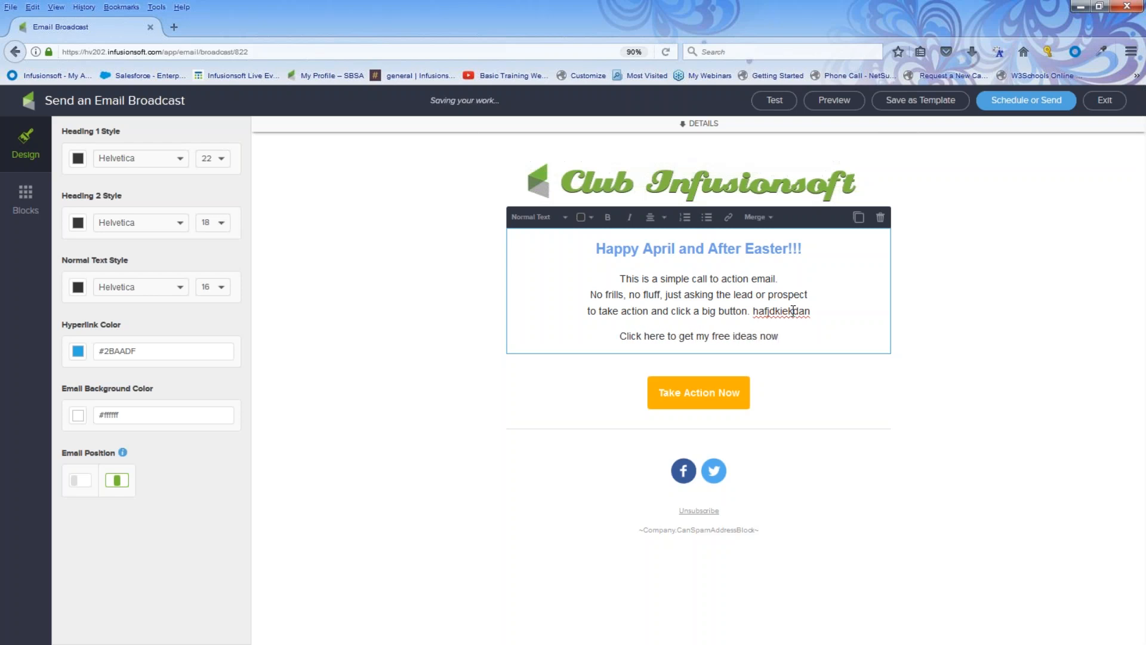
{"action": "type", "text": "!"}
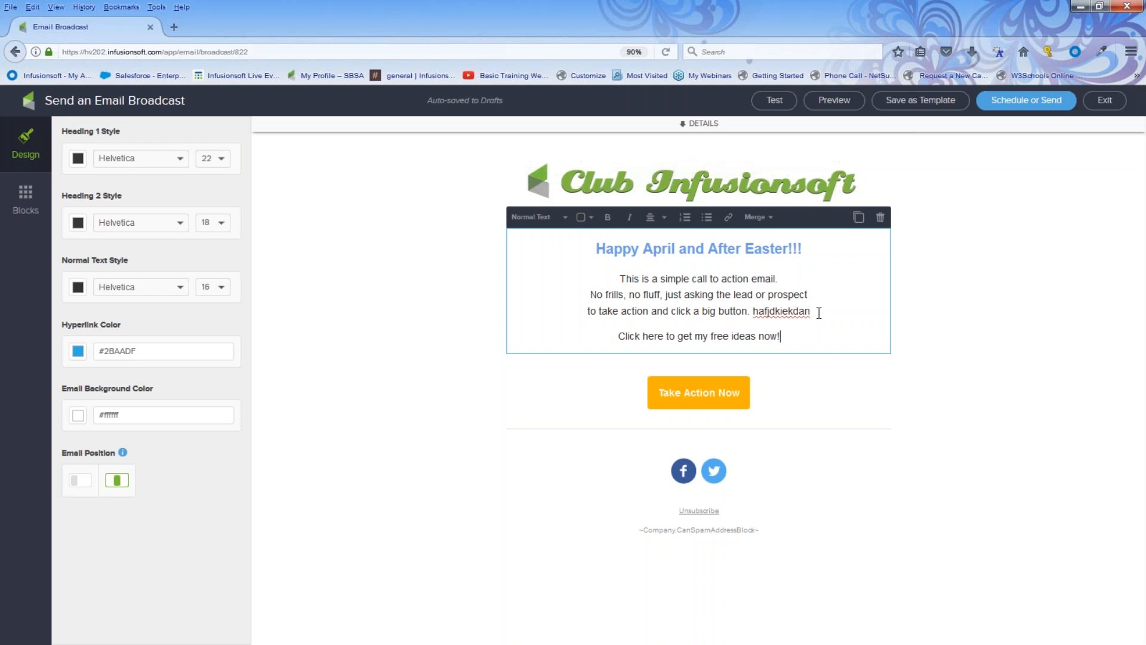
Make the 'Click here' line a file download link for 5 Fun-Newsletter ideas 4U.docx.
{"action": "left_click_drag", "start_coordinate": [779, 336], "coordinate": [611, 354]}
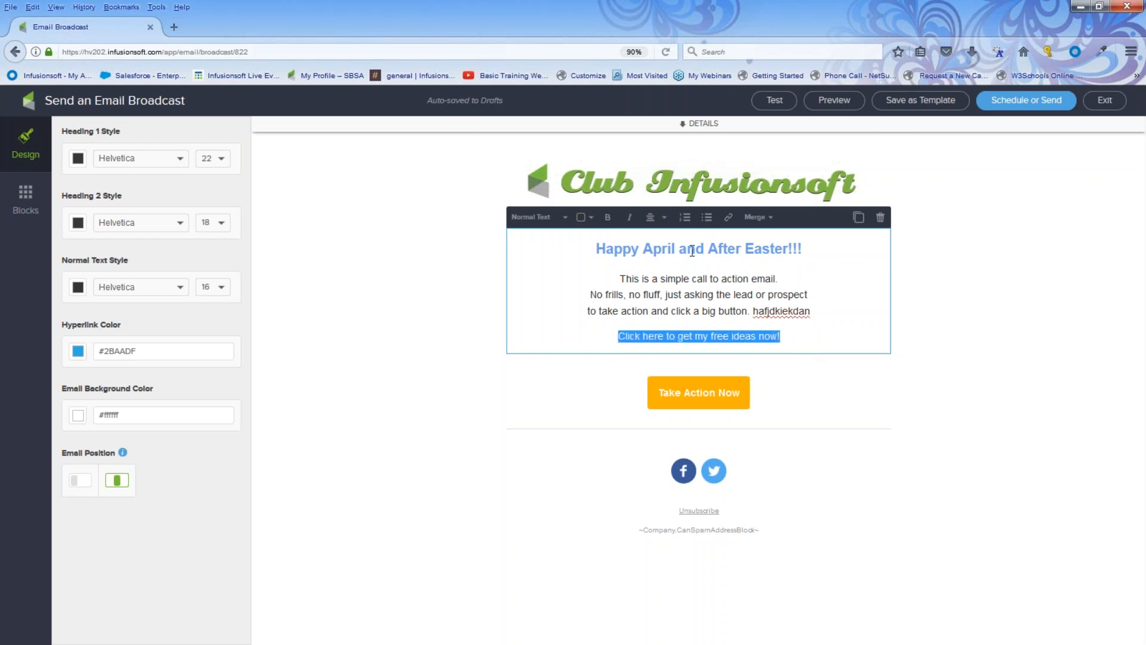
{"action": "left_click", "coordinate": [729, 218]}
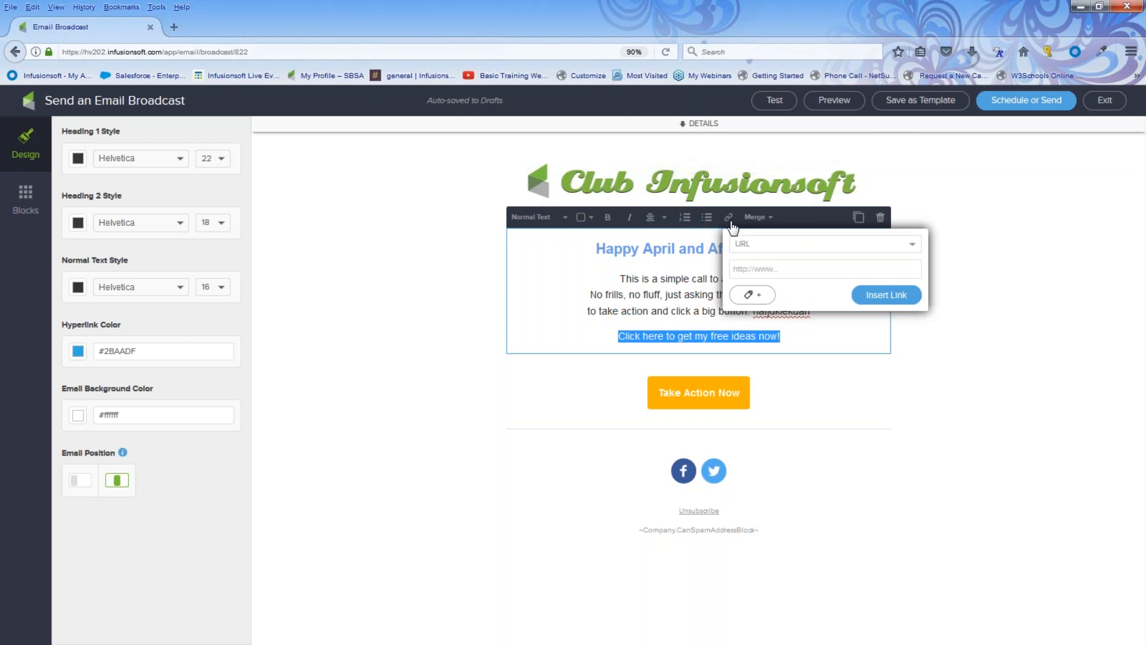
{"action": "left_click", "coordinate": [914, 251]}
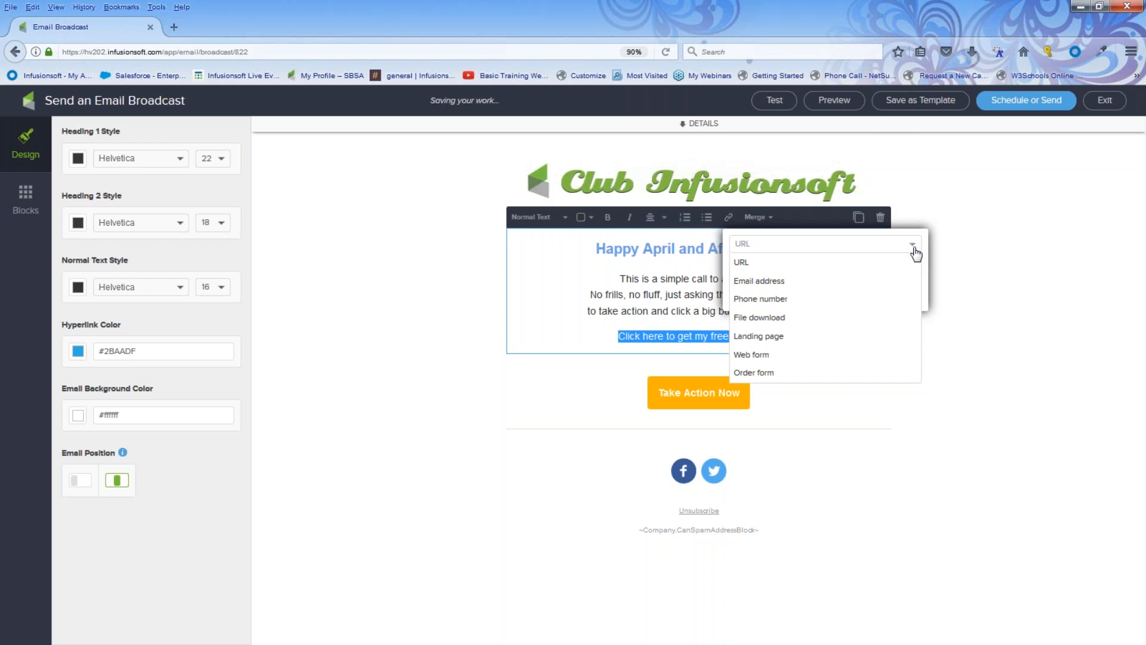
{"action": "left_click", "coordinate": [811, 318]}
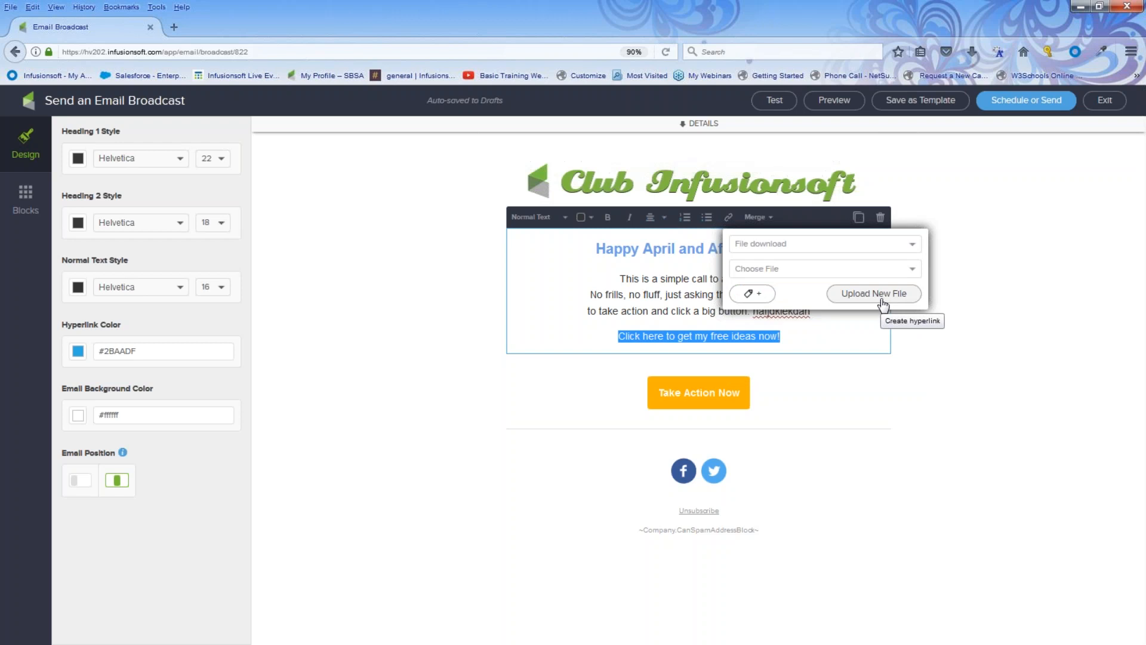
{"action": "left_click", "coordinate": [838, 274]}
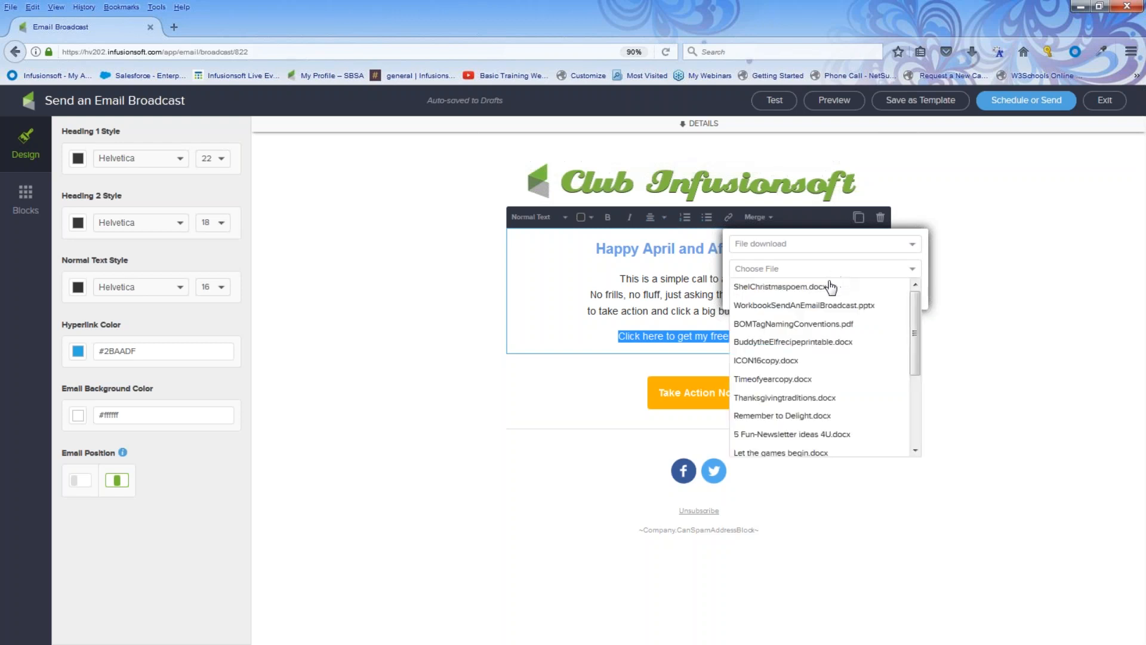
{"action": "left_click", "coordinate": [804, 434]}
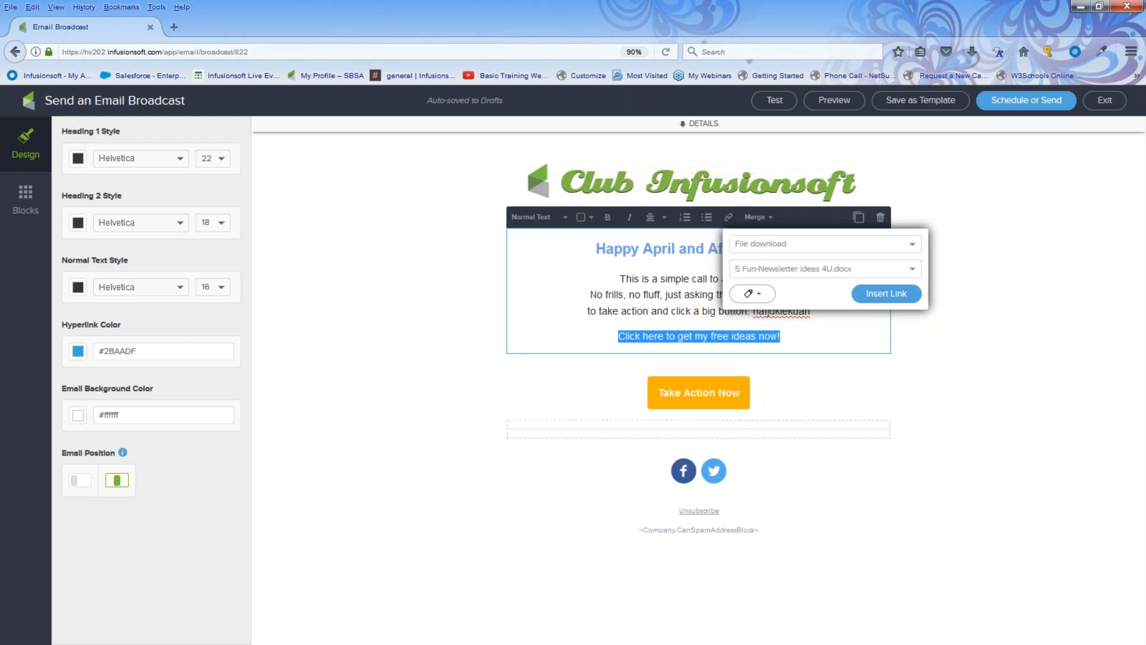
Apply the downloaded ideas tag to the link and insert it.
{"action": "left_click", "coordinate": [749, 295]}
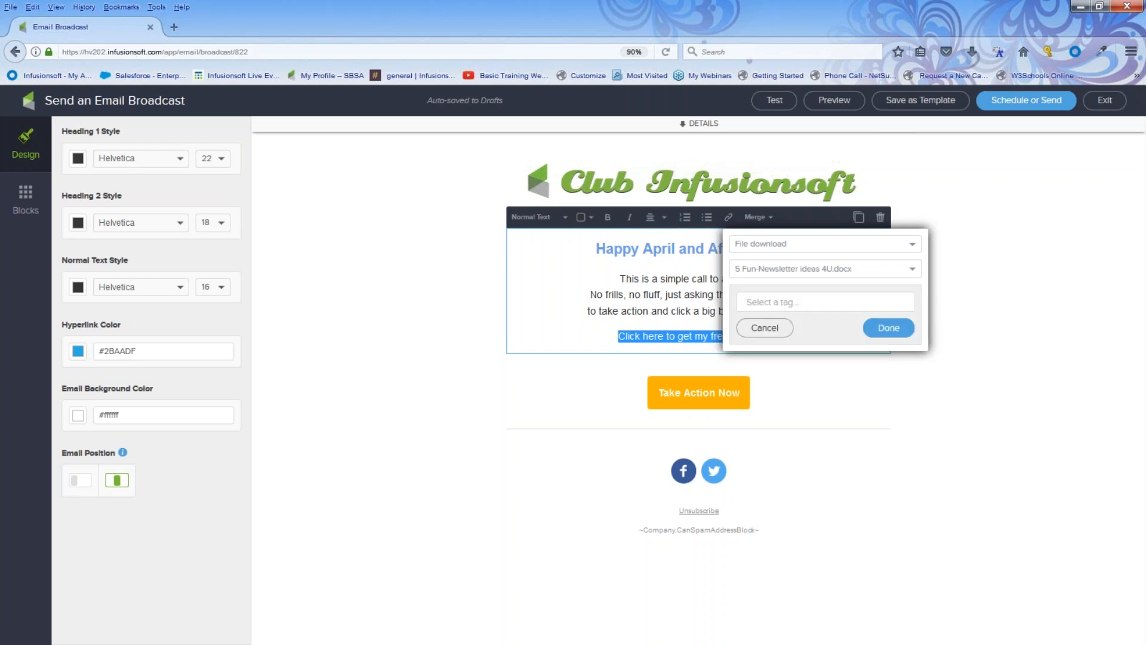
{"action": "left_click", "coordinate": [751, 303]}
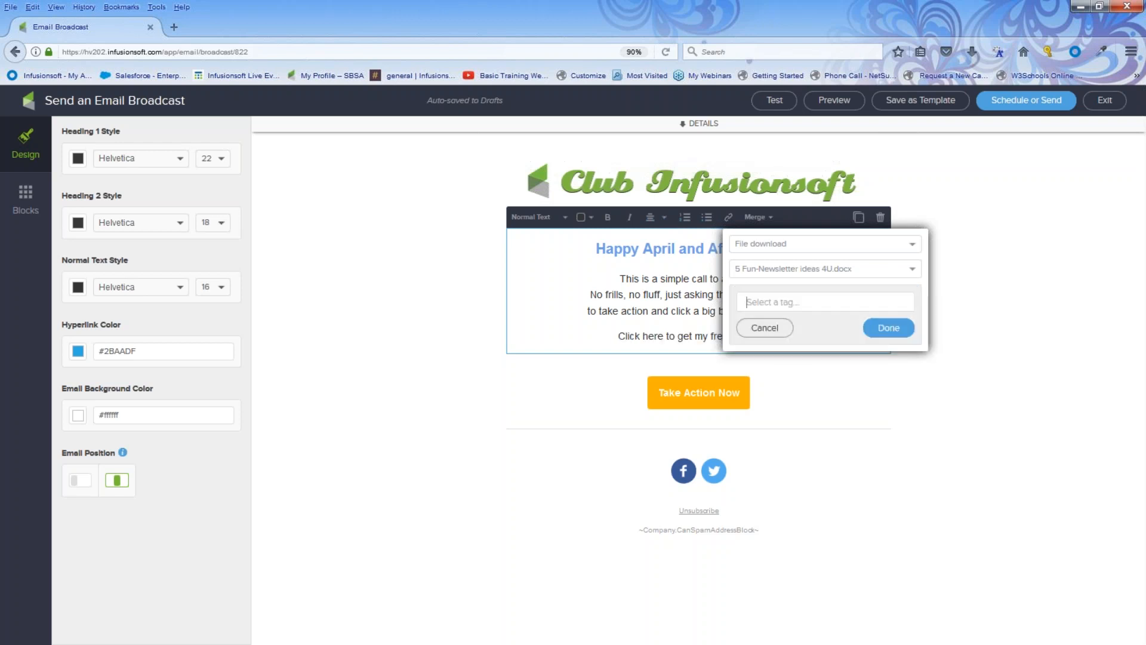
{"action": "type", "text": "dow"}
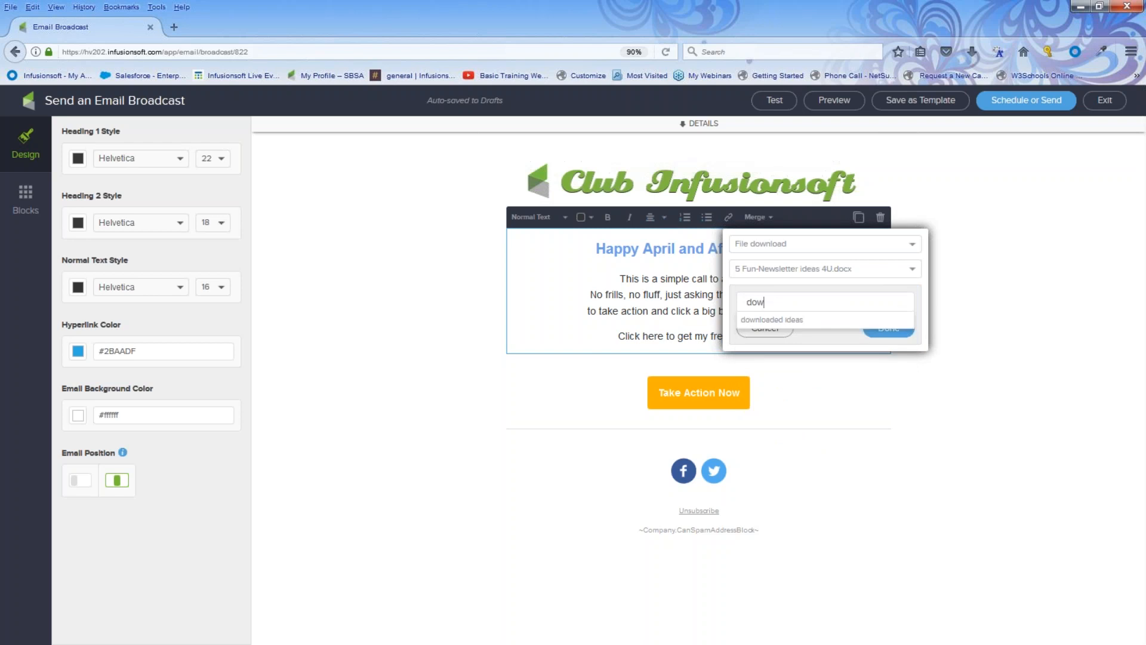
{"action": "left_click", "coordinate": [766, 319]}
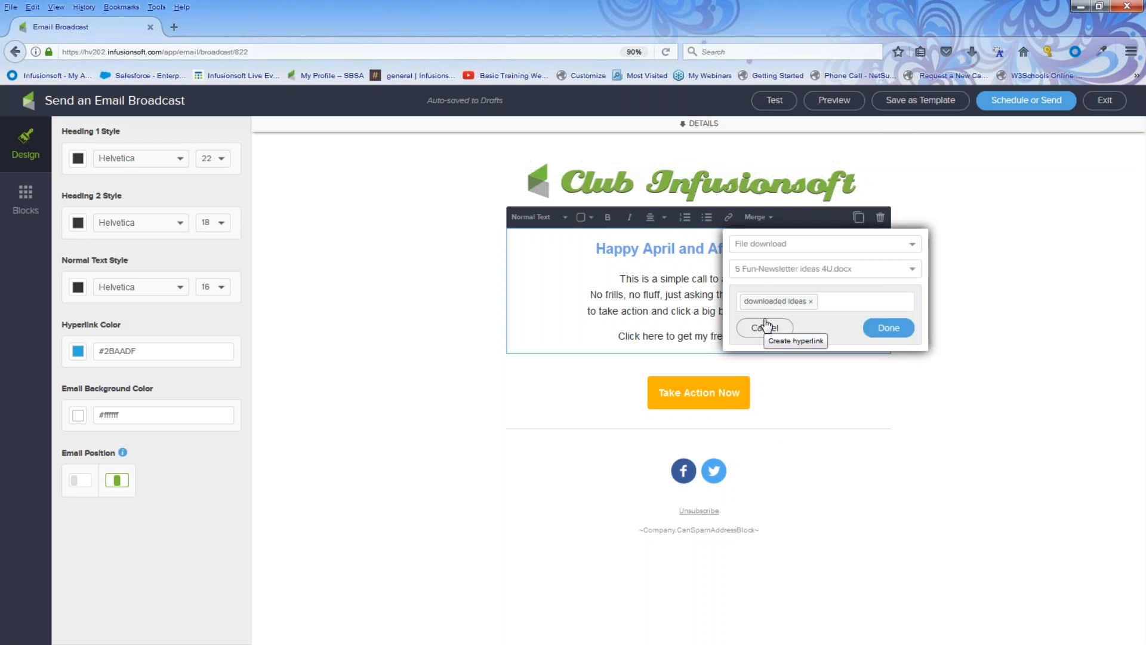
{"action": "left_click", "coordinate": [886, 329]}
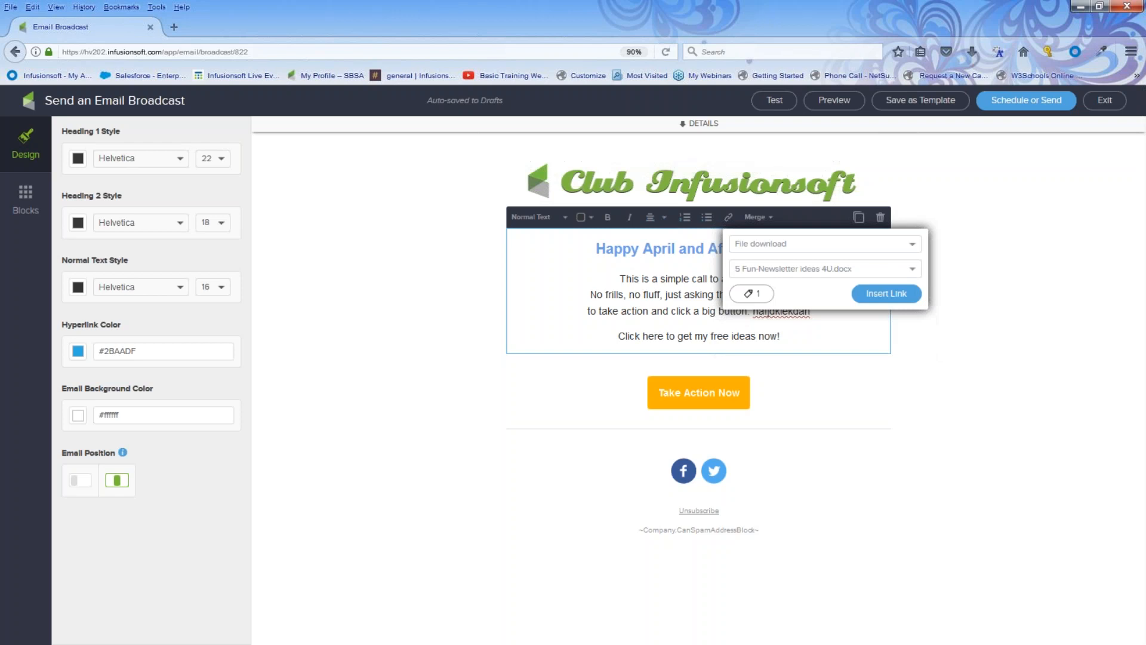
{"action": "left_click", "coordinate": [887, 294]}
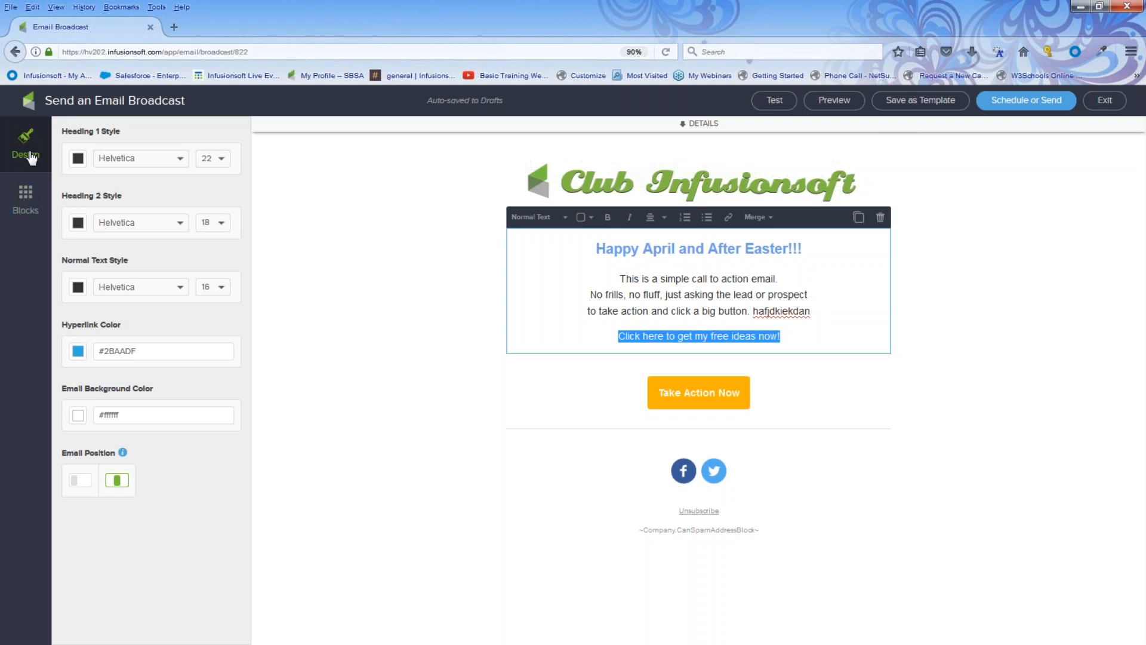
Relabel the Take Action Now button to 'Get ideas now!!'.
{"action": "left_click", "coordinate": [35, 204]}
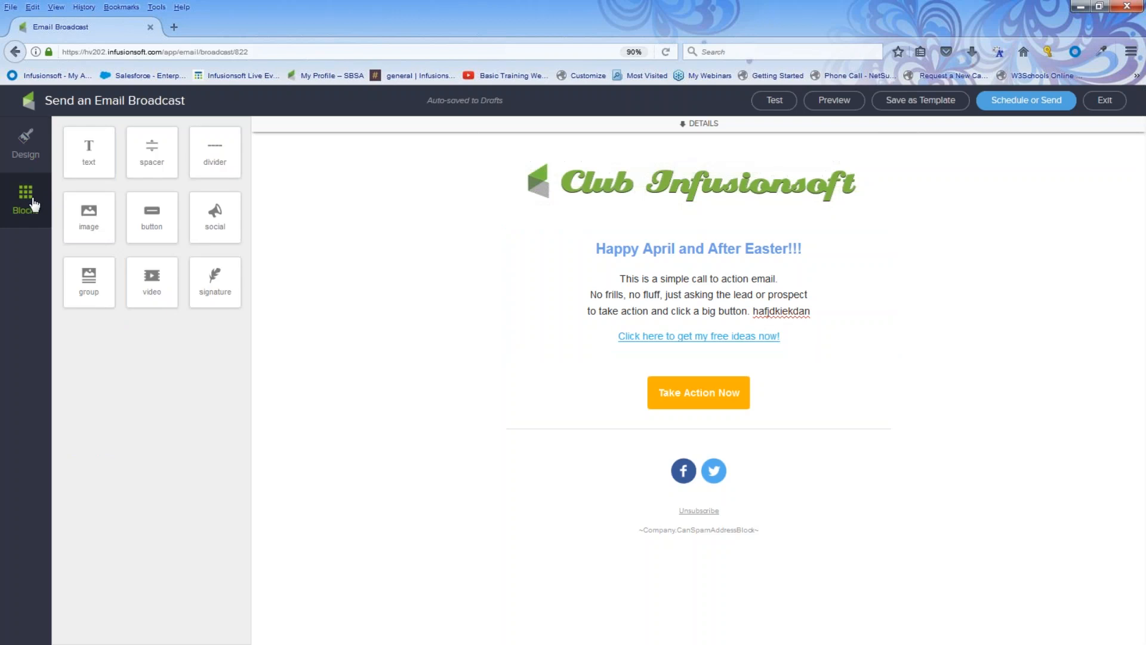
{"action": "left_click", "coordinate": [720, 394]}
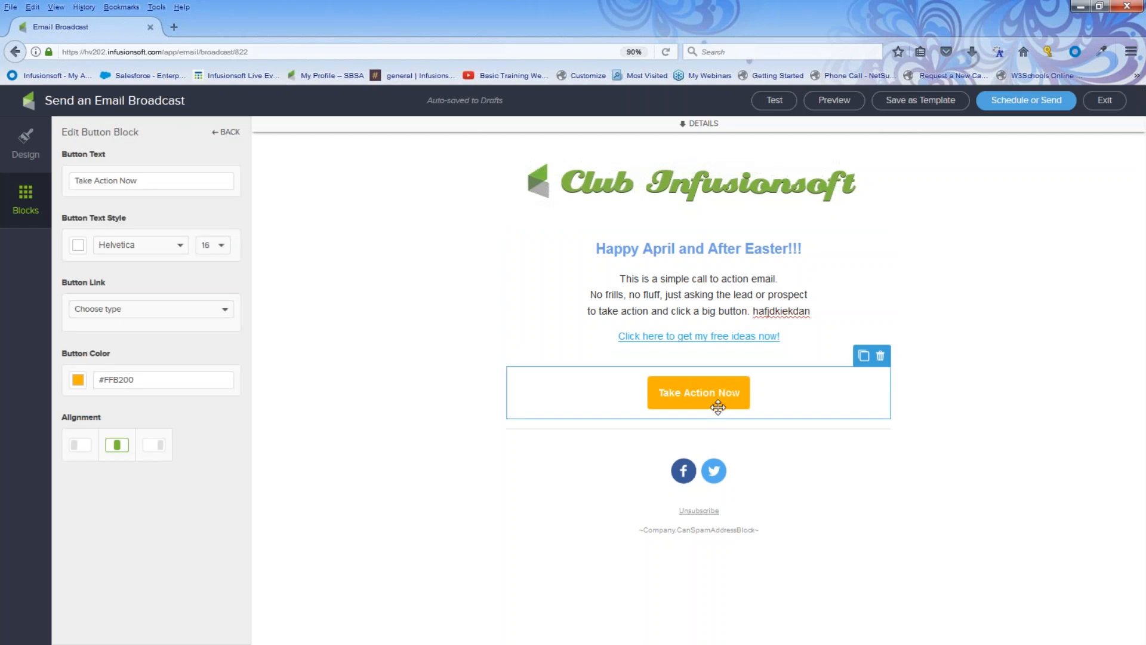
{"action": "triple_click", "coordinate": [156, 181]}
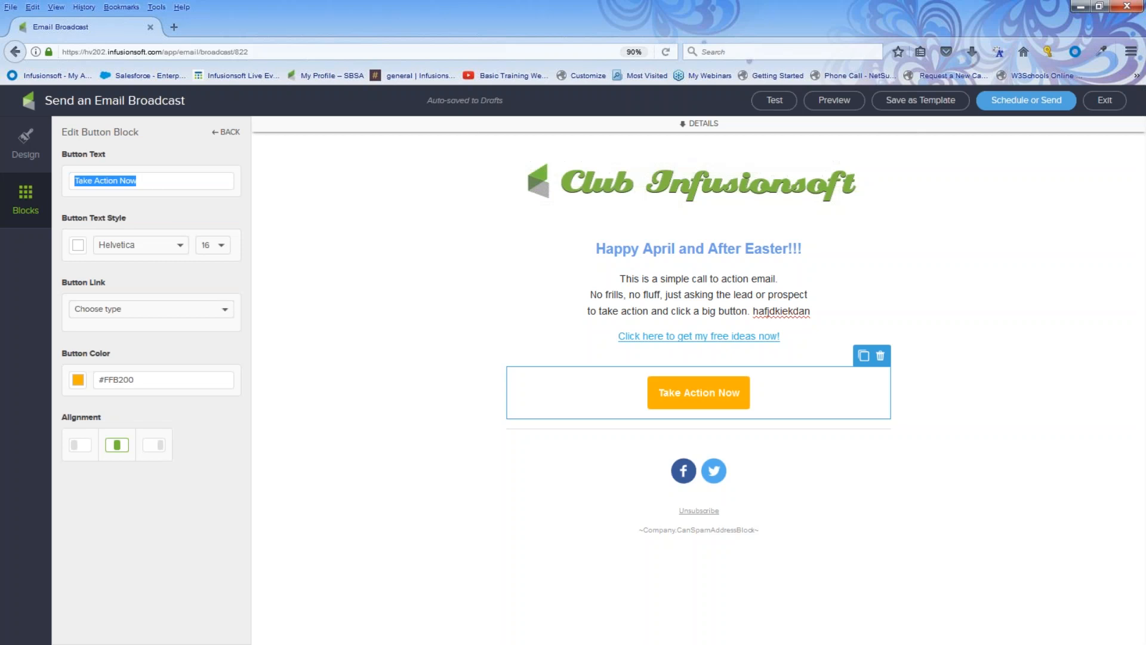
{"action": "type", "text": "Ge"}
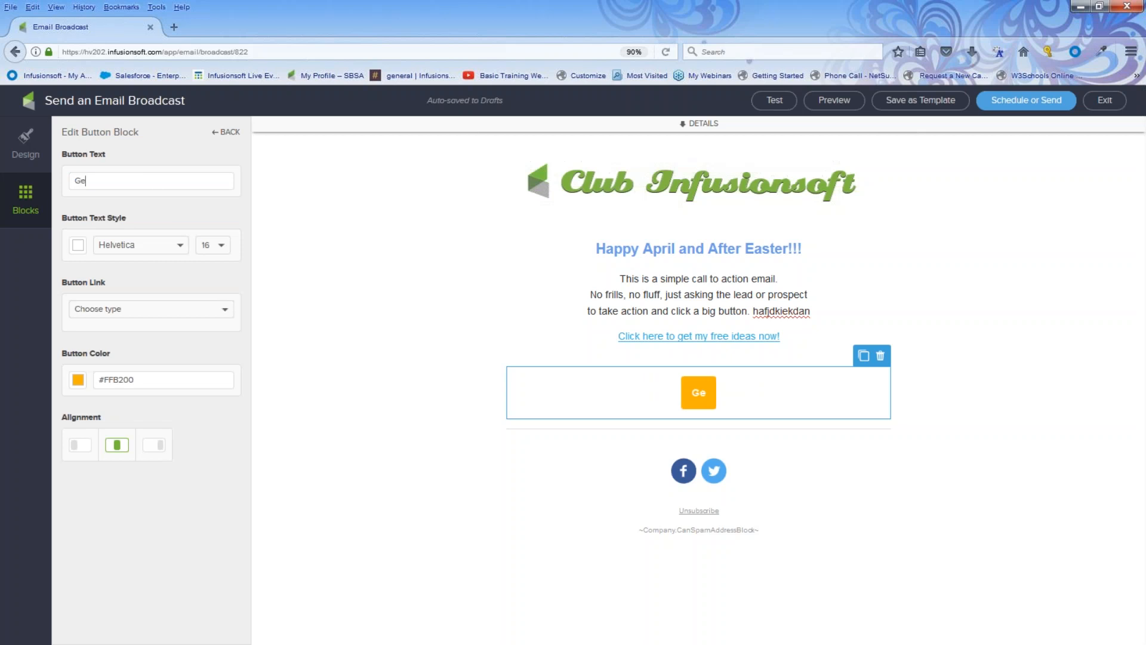
{"action": "type", "text": "t ideas now!!"}
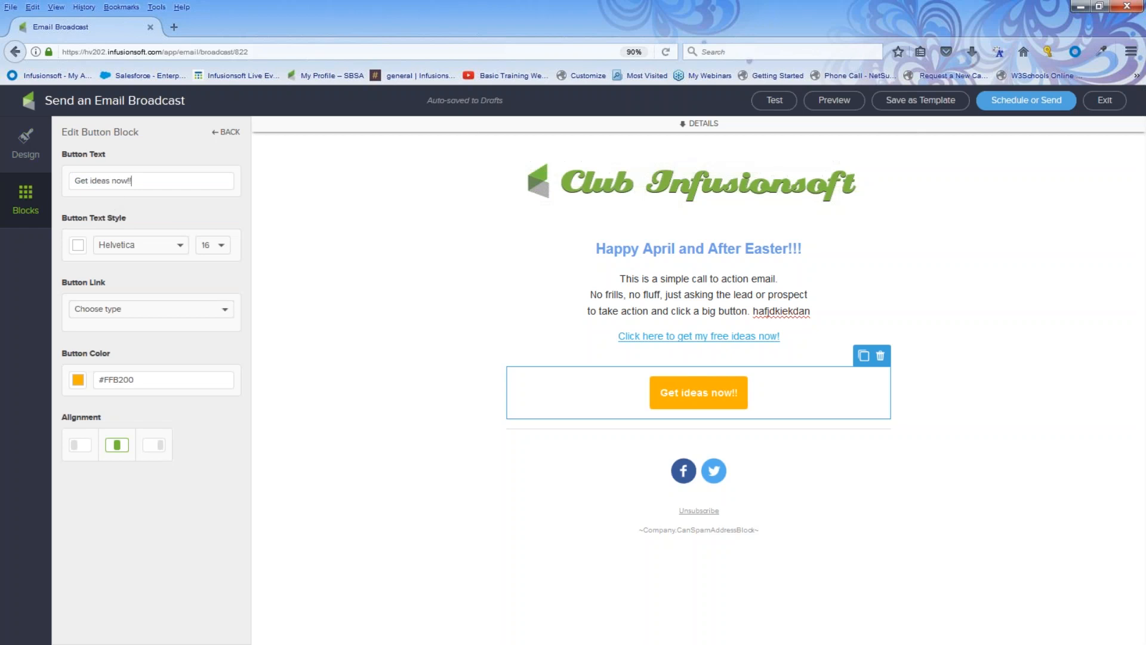
Make the button download 5 Fun-Newsletter ideas 4U.docx, tagging downloaders with the downloaded ideas tag.
{"action": "left_click", "coordinate": [109, 310]}
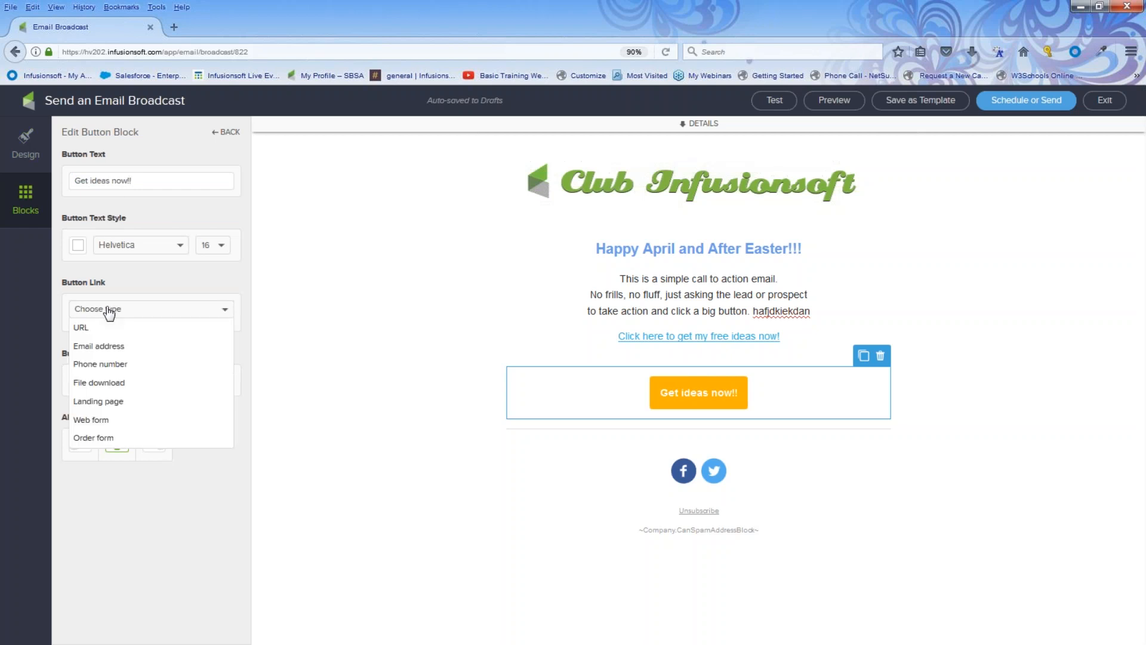
{"action": "left_click", "coordinate": [111, 385]}
{"action": "left_click", "coordinate": [216, 334]}
{"action": "left_click", "coordinate": [174, 499]}
{"action": "left_click", "coordinate": [99, 364]}
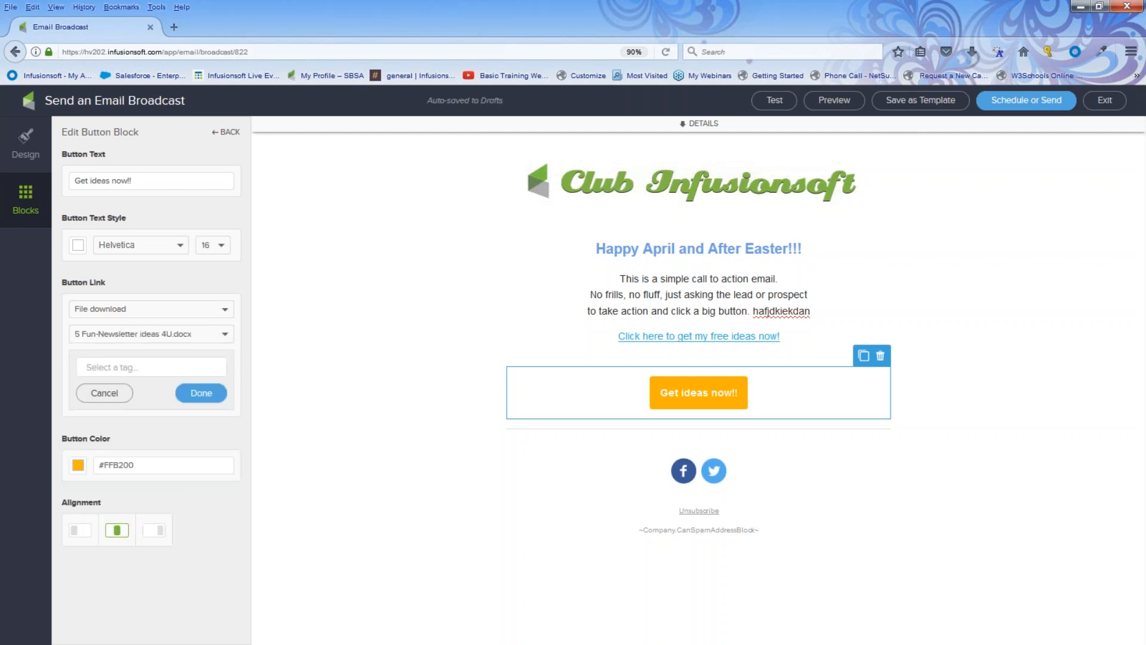
{"action": "left_click", "coordinate": [99, 372]}
{"action": "type", "text": "do"}
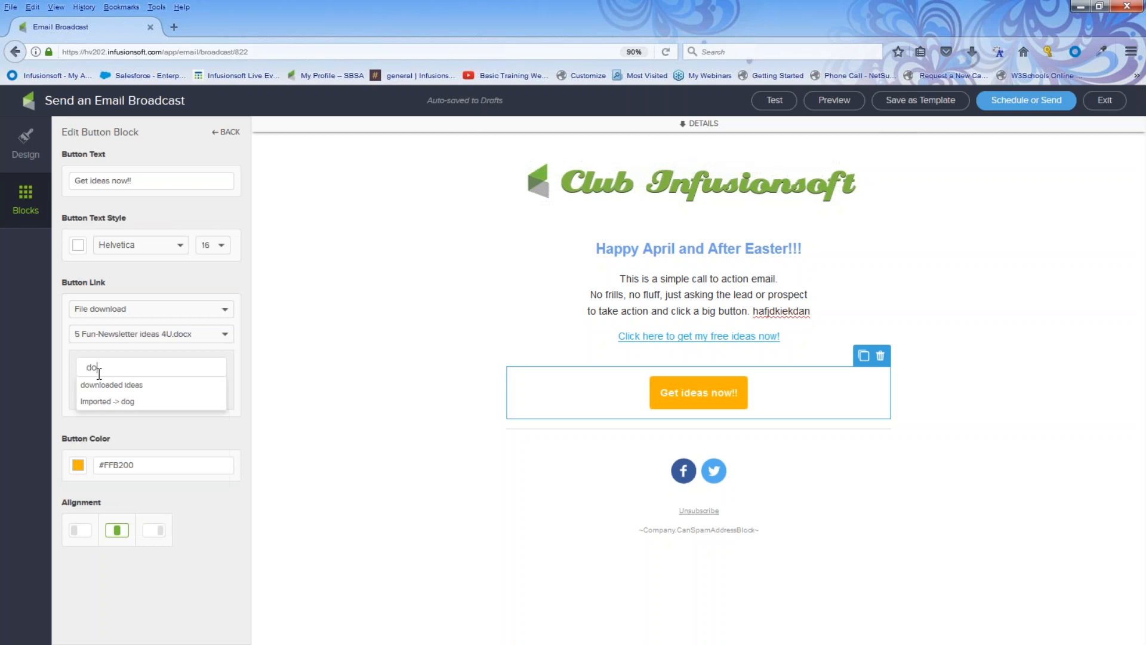
{"action": "key", "text": "Down"}
{"action": "key", "text": "Return"}
{"action": "left_click", "coordinate": [194, 395]}
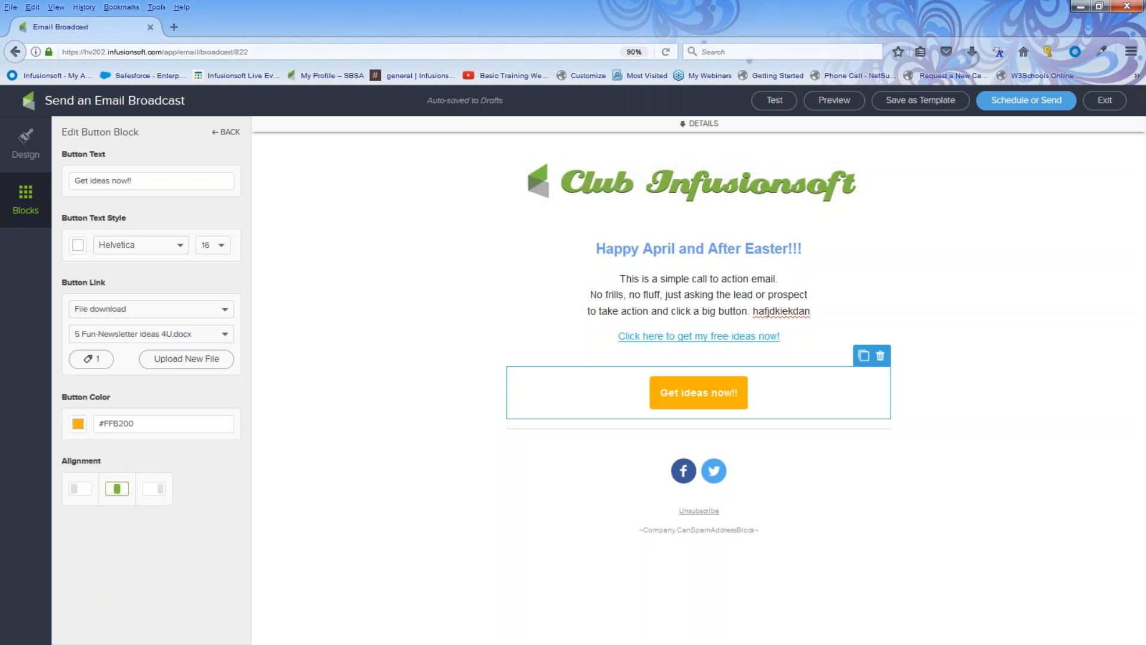
Colour the button light blue #6F9FE8.
{"action": "left_click", "coordinate": [81, 425]}
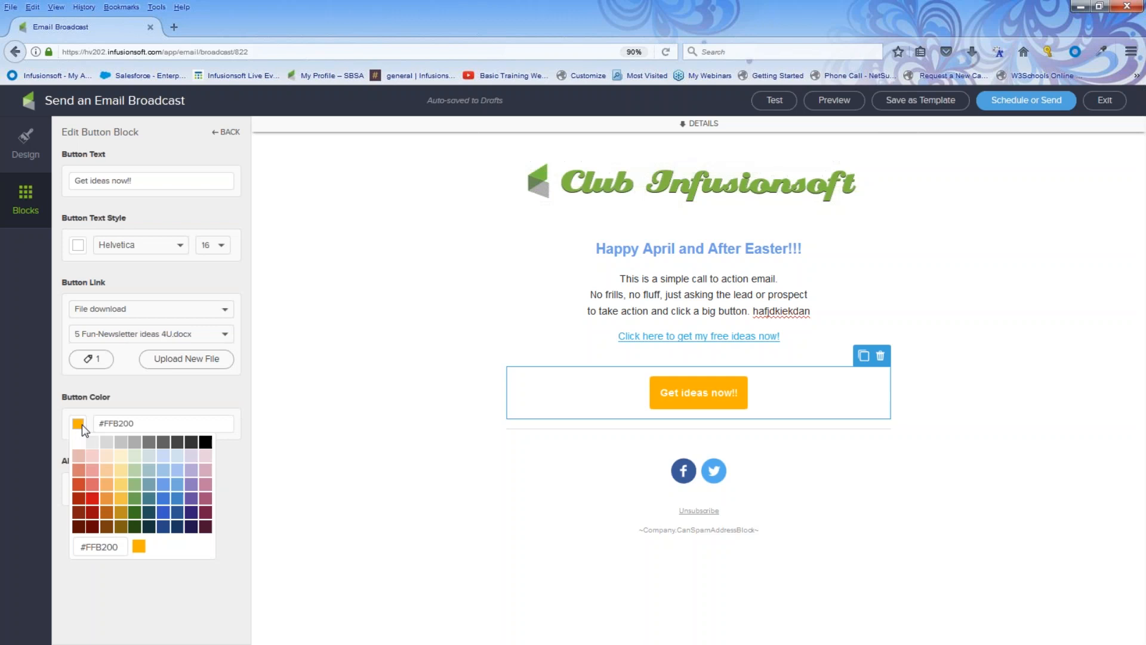
{"action": "left_click", "coordinate": [136, 499]}
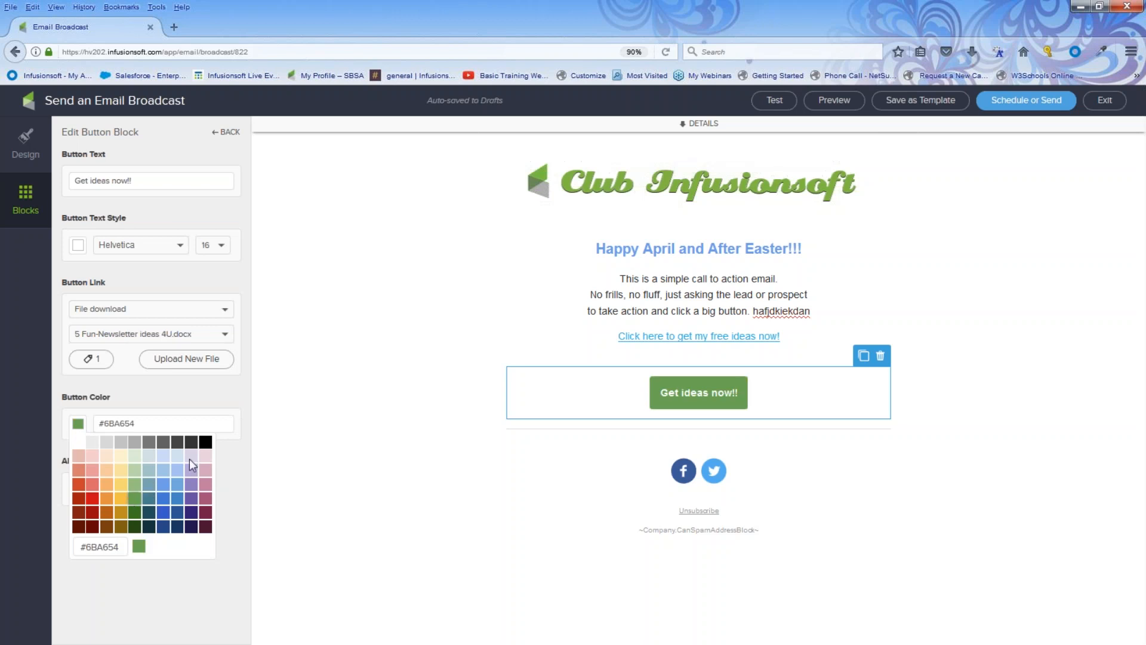
{"action": "left_click", "coordinate": [162, 489]}
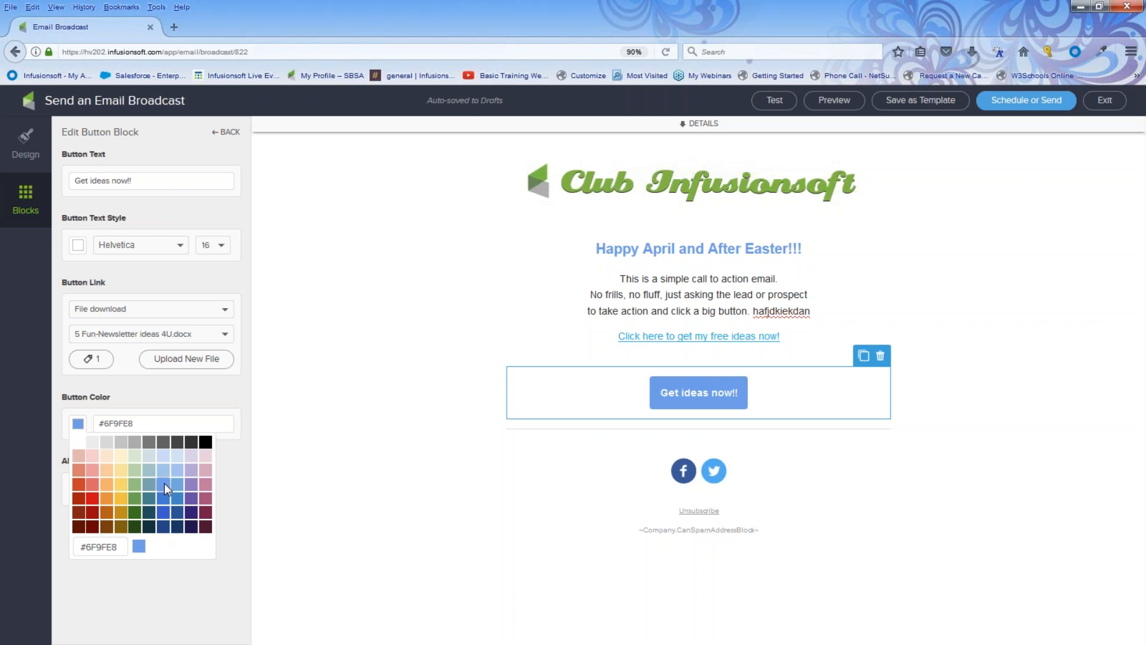
{"action": "left_click", "coordinate": [378, 483]}
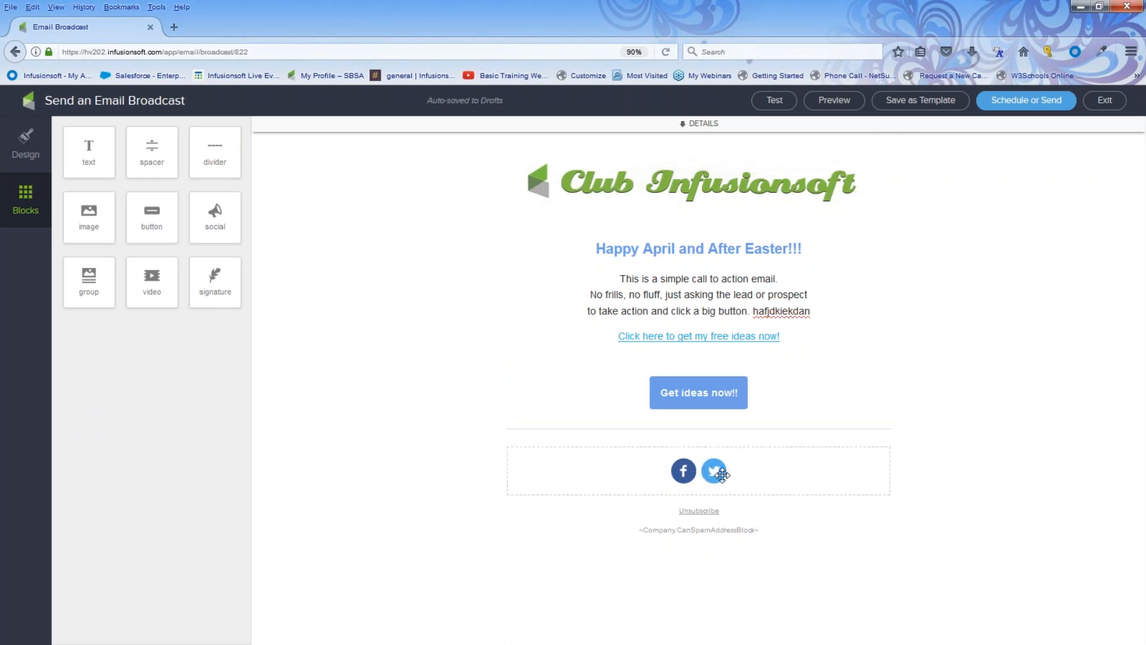
Delete the social icons block at the bottom and drag an empty Social block below the logo.
{"action": "left_click", "coordinate": [759, 468]}
{"action": "left_click", "coordinate": [881, 441]}
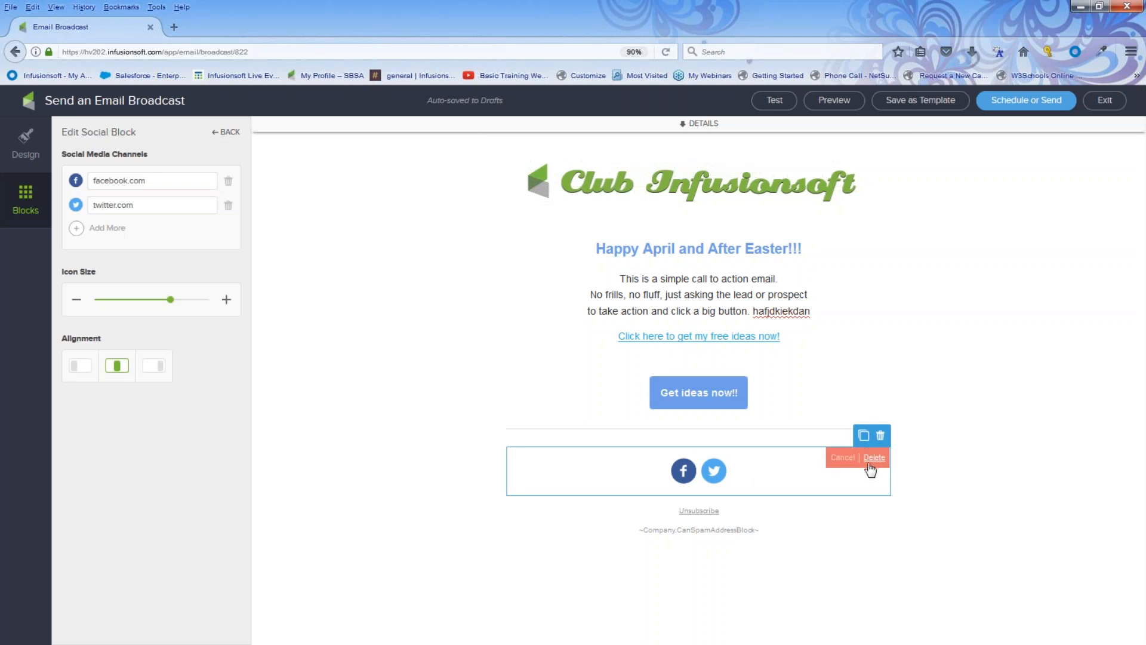
{"action": "left_click", "coordinate": [875, 459]}
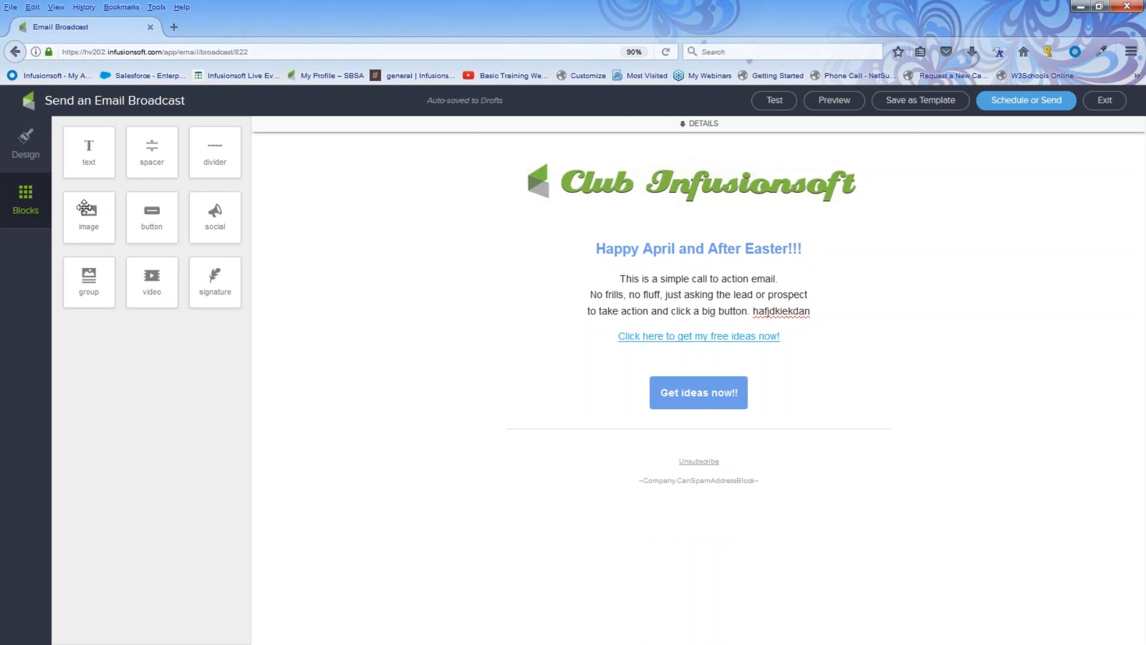
{"action": "left_click_drag", "start_coordinate": [212, 213], "coordinate": [658, 221]}
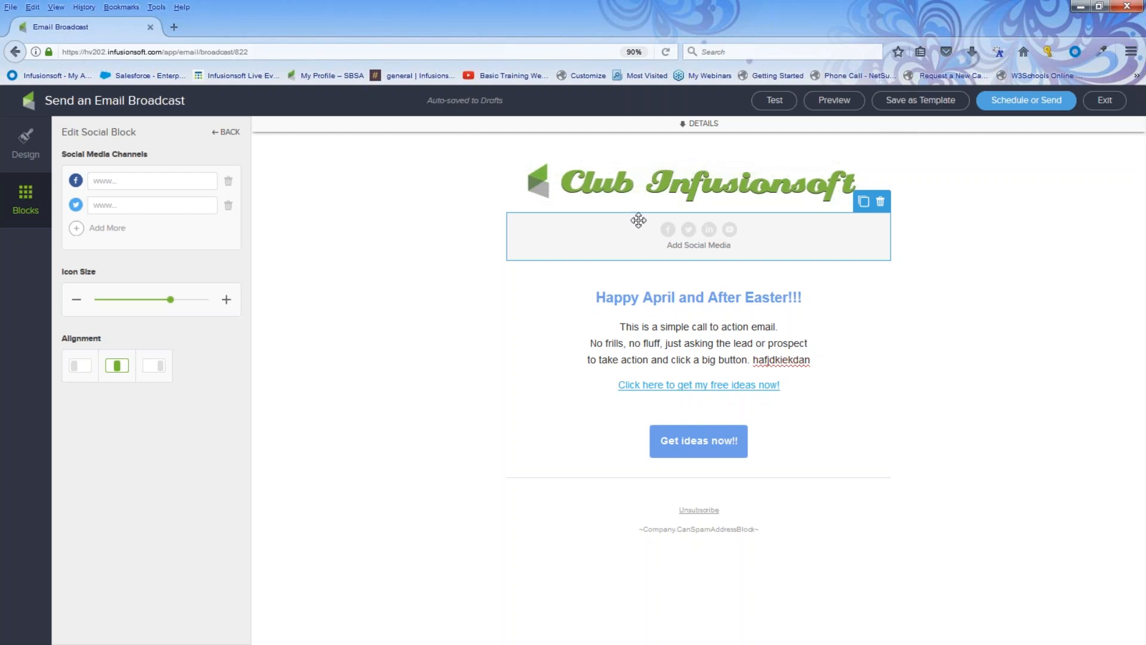
Enter Facebook, Twitter, LinkedIn and Pinterest links in the top social block, using Add More.
{"action": "left_click", "coordinate": [102, 181]}
{"action": "type", "text": "www"}
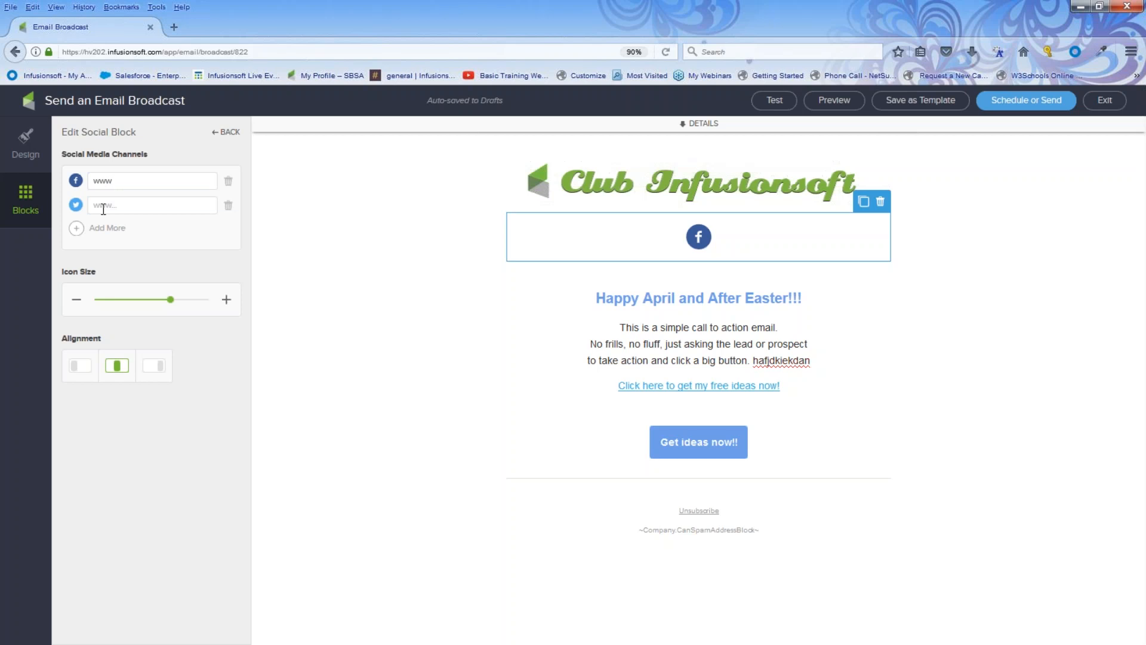
{"action": "type", "text": "ww"}
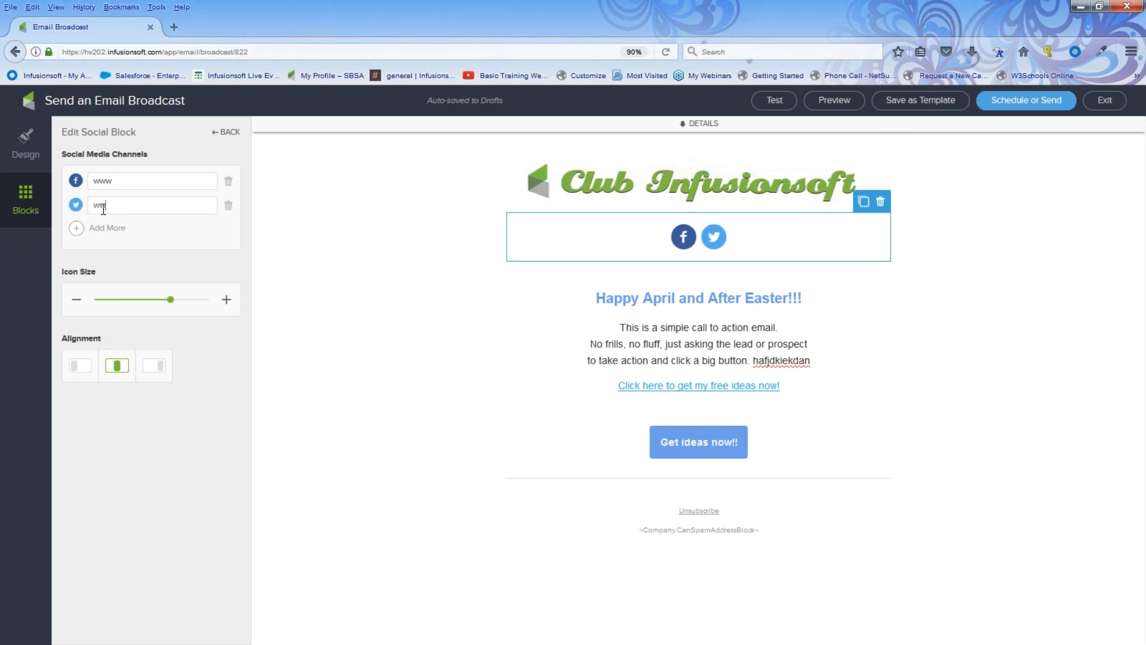
{"action": "left_click", "coordinate": [76, 228]}
{"action": "left_click", "coordinate": [95, 229]}
{"action": "type", "text": "ww"}
{"action": "left_click", "coordinate": [76, 252]}
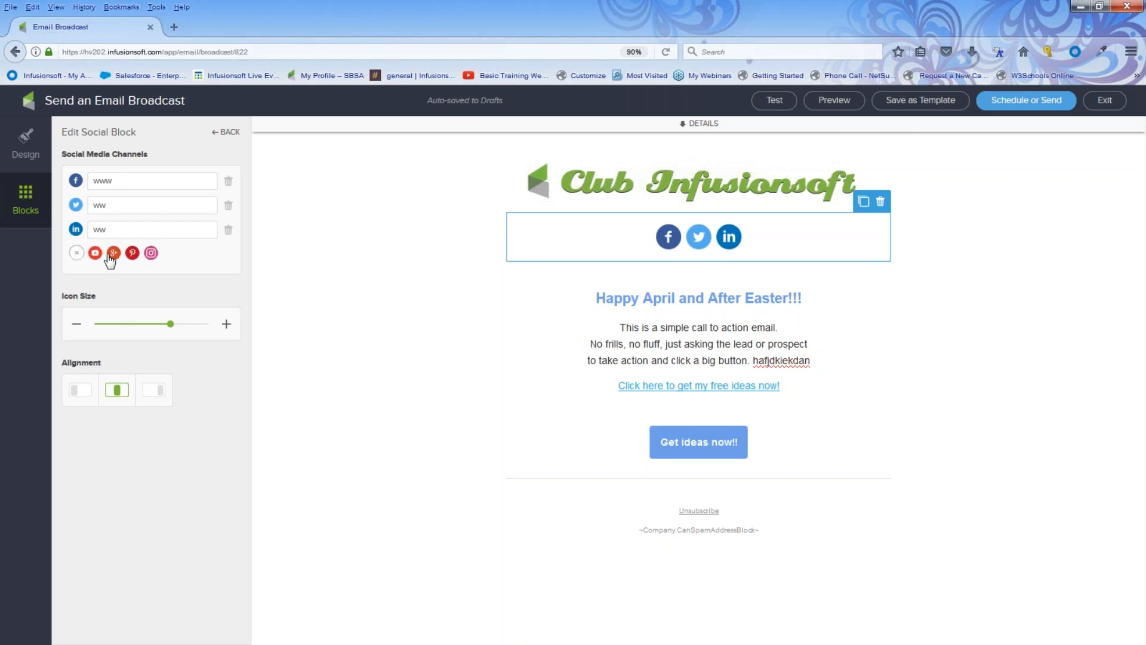
{"action": "left_click", "coordinate": [120, 252]}
{"action": "left_click", "coordinate": [105, 255]}
{"action": "type", "text": "ww"}
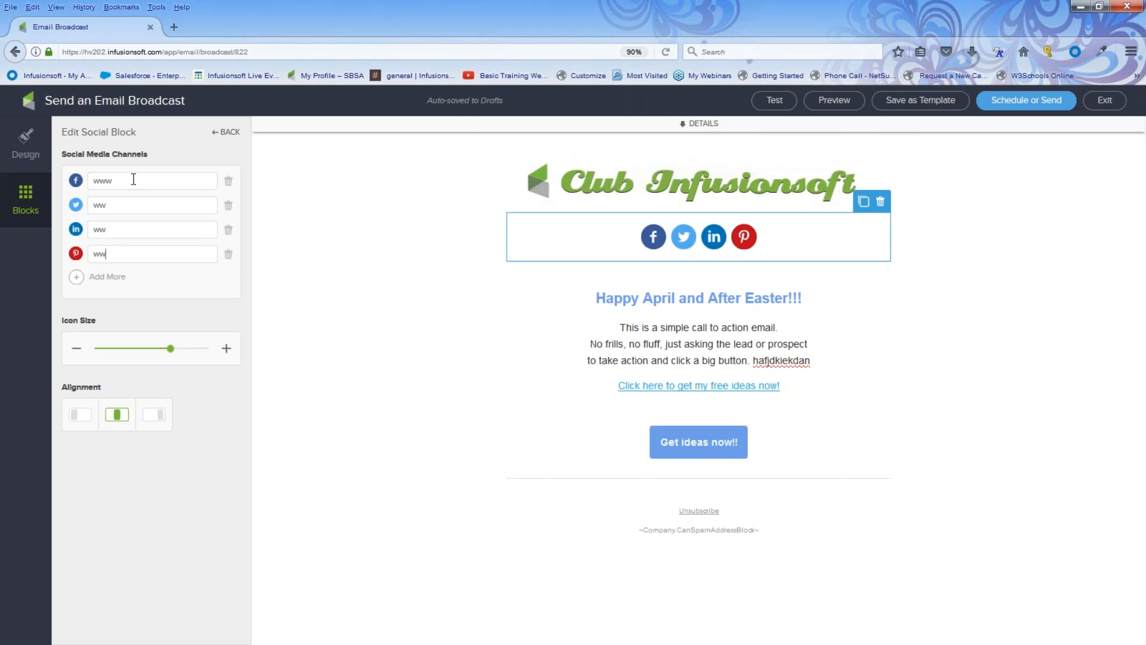
{"action": "left_click_drag", "start_coordinate": [136, 180], "coordinate": [86, 184]}
Duplicate the top social block and move the copy above the Get ideas now!! button.
{"action": "left_click", "coordinate": [616, 224]}
{"action": "left_click", "coordinate": [864, 202]}
{"action": "left_click_drag", "start_coordinate": [775, 277], "coordinate": [776, 474]}
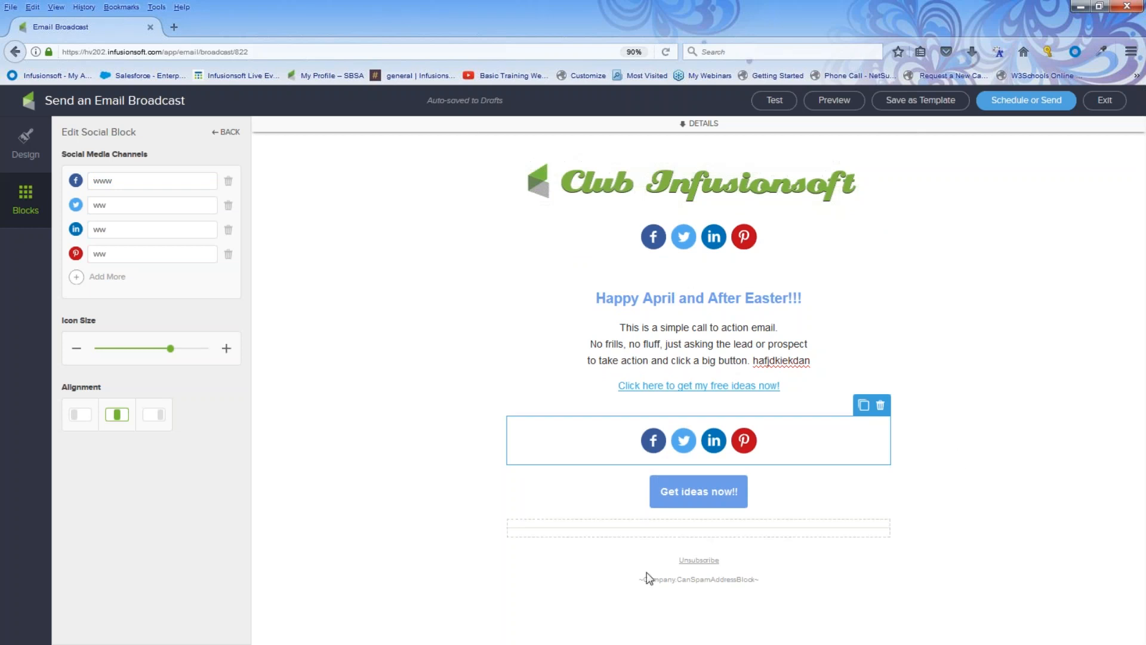
{"action": "left_click", "coordinate": [710, 499]}
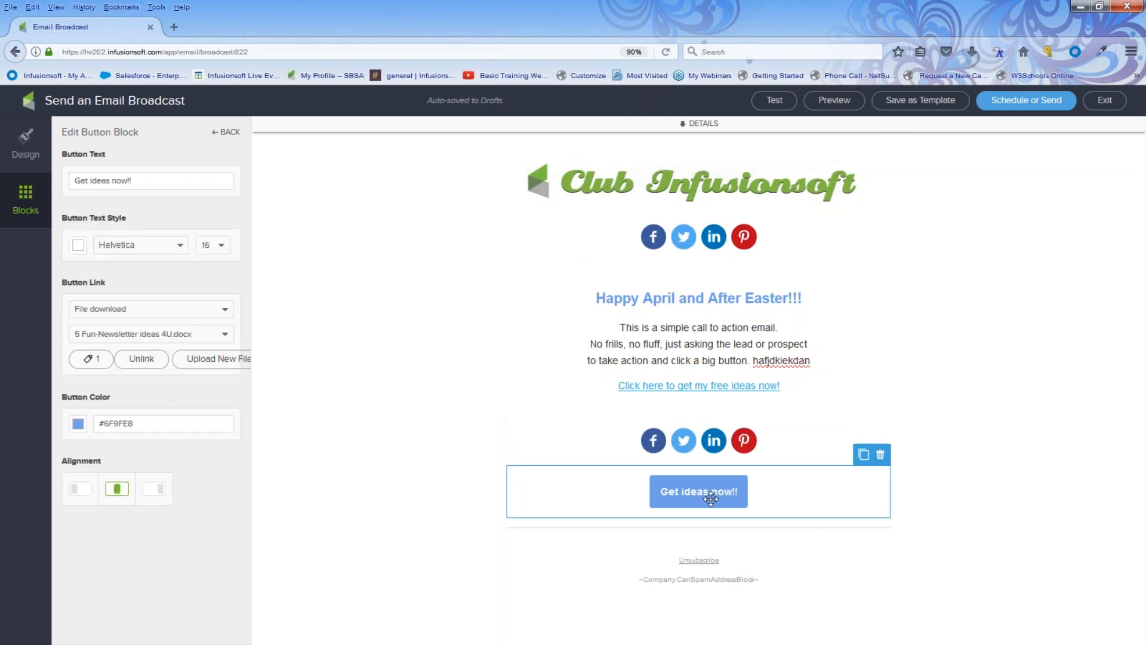
Duplicate the Get ideas now!! button and place the copy under the top social icons.
{"action": "left_click", "coordinate": [864, 459]}
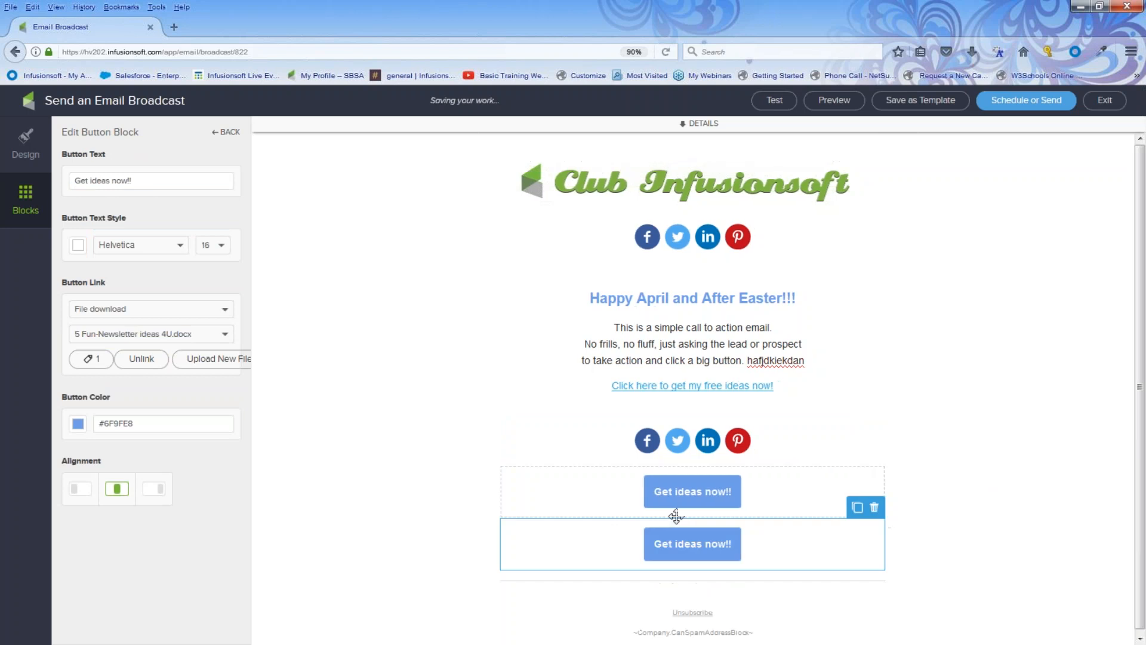
{"action": "left_click_drag", "start_coordinate": [693, 525], "coordinate": [676, 266]}
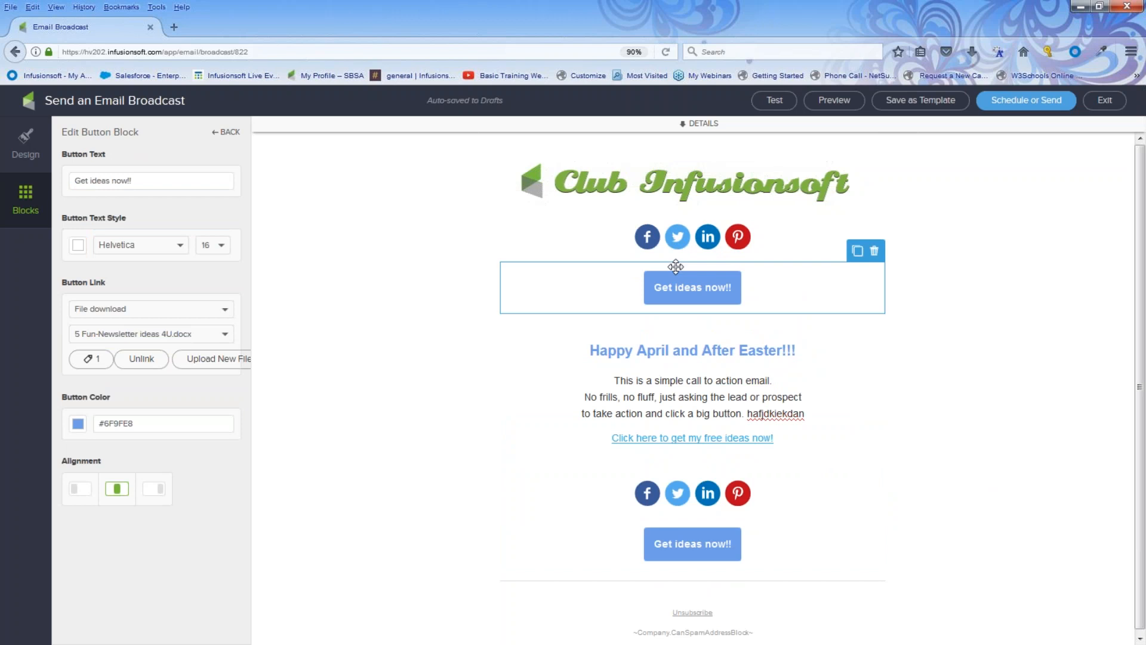
{"action": "left_click", "coordinate": [23, 194]}
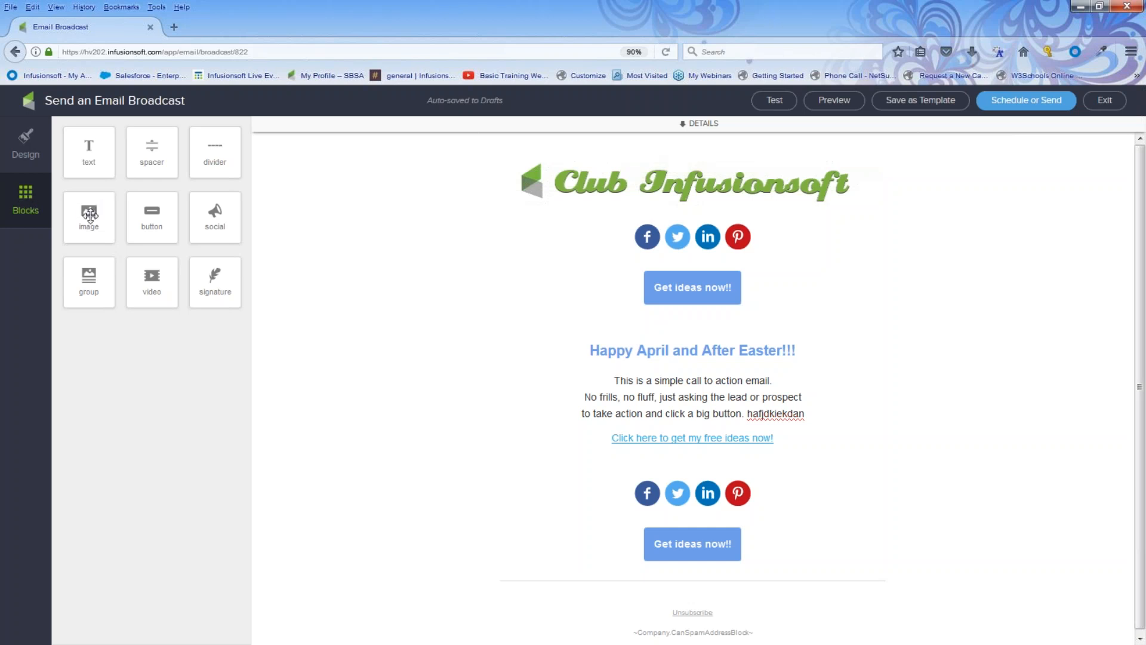
Add an image block below the top Get ideas button and insert 20160907_0946.png from the Image Library.
{"action": "left_click_drag", "start_coordinate": [89, 215], "coordinate": [671, 273]}
{"action": "left_click_drag", "start_coordinate": [761, 317], "coordinate": [787, 355]}
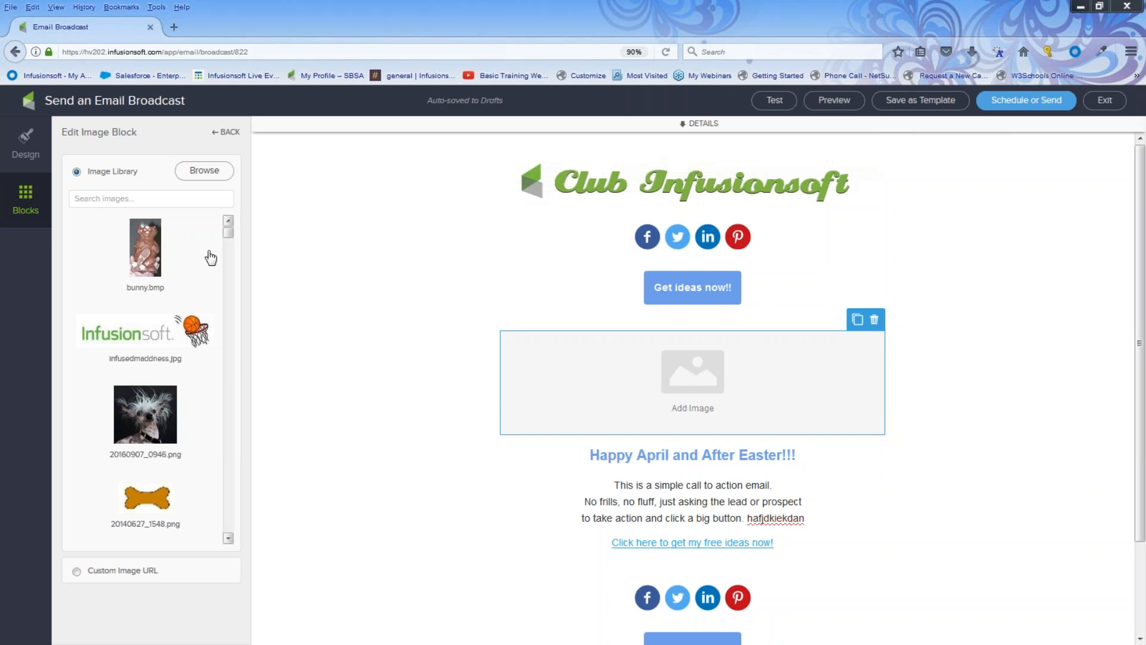
{"action": "mouse_move", "coordinate": [228, 235]}
{"action": "left_mouse_down"}
{"action": "mouse_move", "coordinate": [229, 292]}
{"action": "mouse_move", "coordinate": [228, 233]}
{"action": "left_mouse_up"}
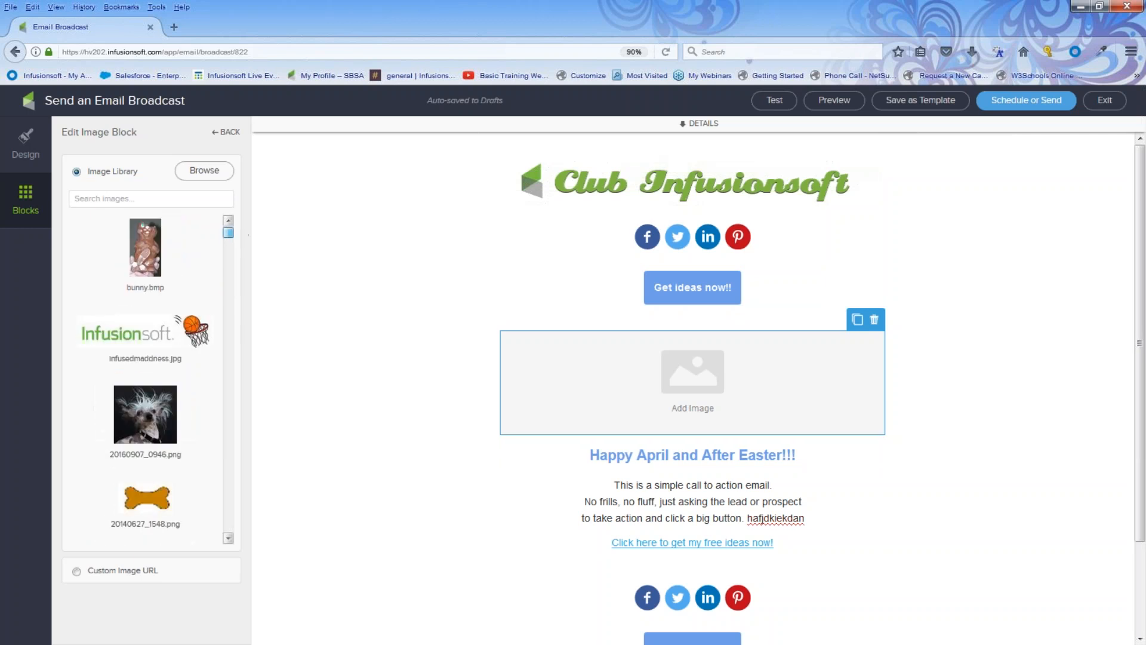
{"action": "left_click", "coordinate": [139, 412]}
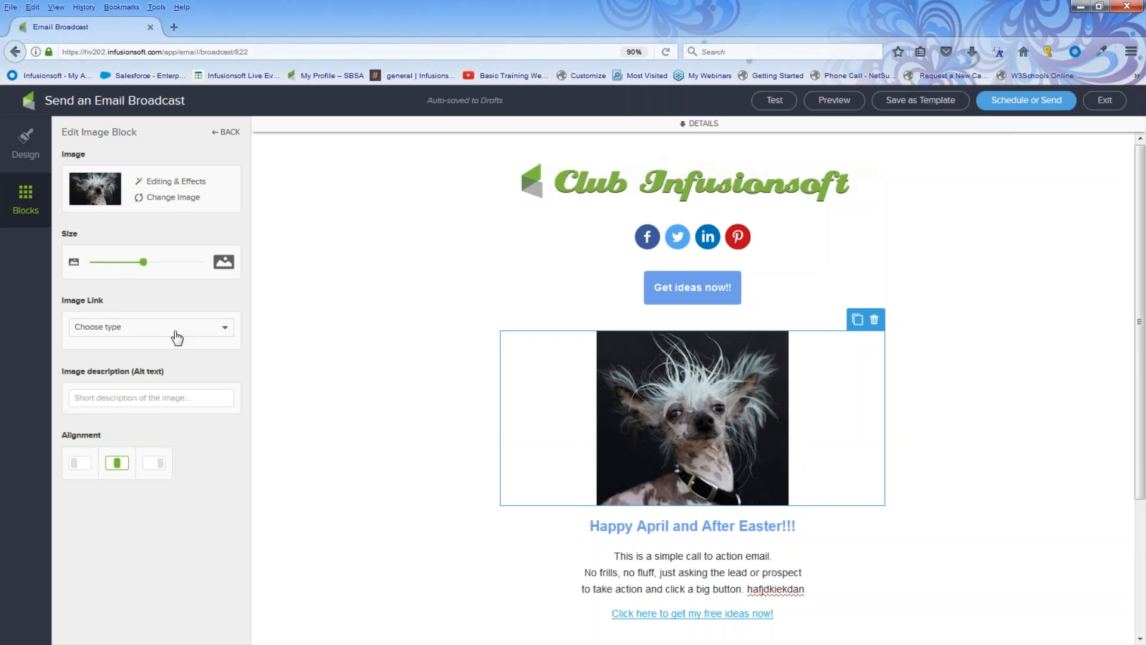
Give the dog photo the alt text 'goofy dog' and centre it.
{"action": "left_click", "coordinate": [130, 396]}
{"action": "type", "text": "goog"}
{"action": "key", "text": "BackSpace"}
{"action": "type", "text": "fy dog"}
{"action": "left_click", "coordinate": [80, 464]}
{"action": "left_click", "coordinate": [148, 468]}
{"action": "left_click", "coordinate": [117, 465]}
{"action": "left_click", "coordinate": [943, 393]}
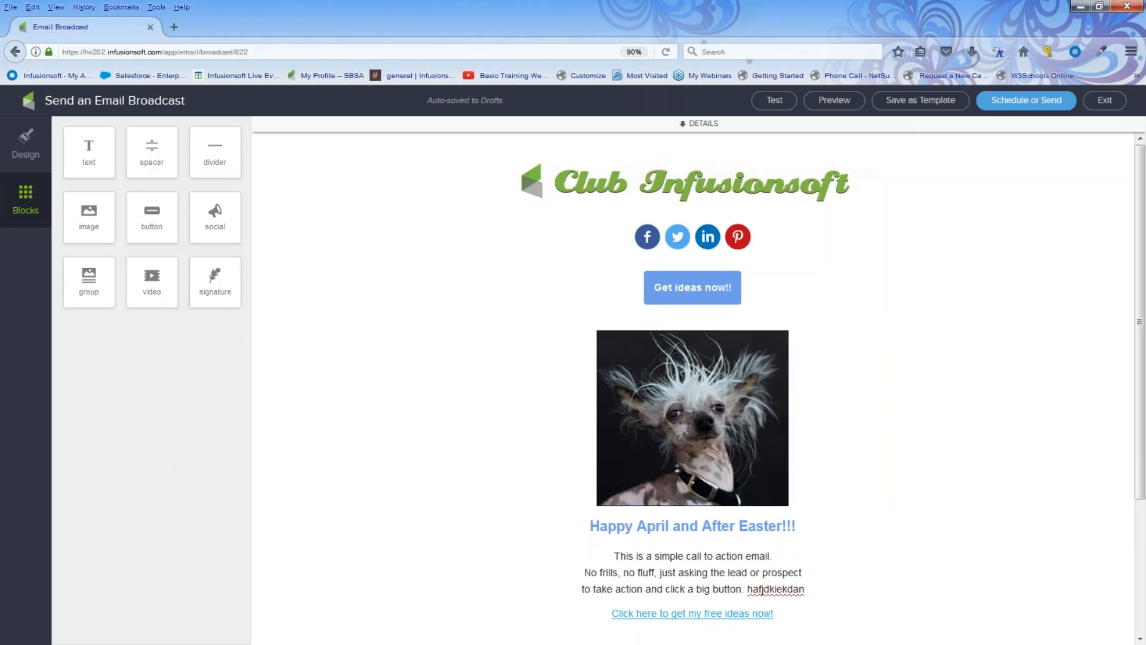
Add a Group block beside the dog photo and set Group Options to Hide Button.
{"action": "left_click_drag", "start_coordinate": [92, 280], "coordinate": [576, 412]}
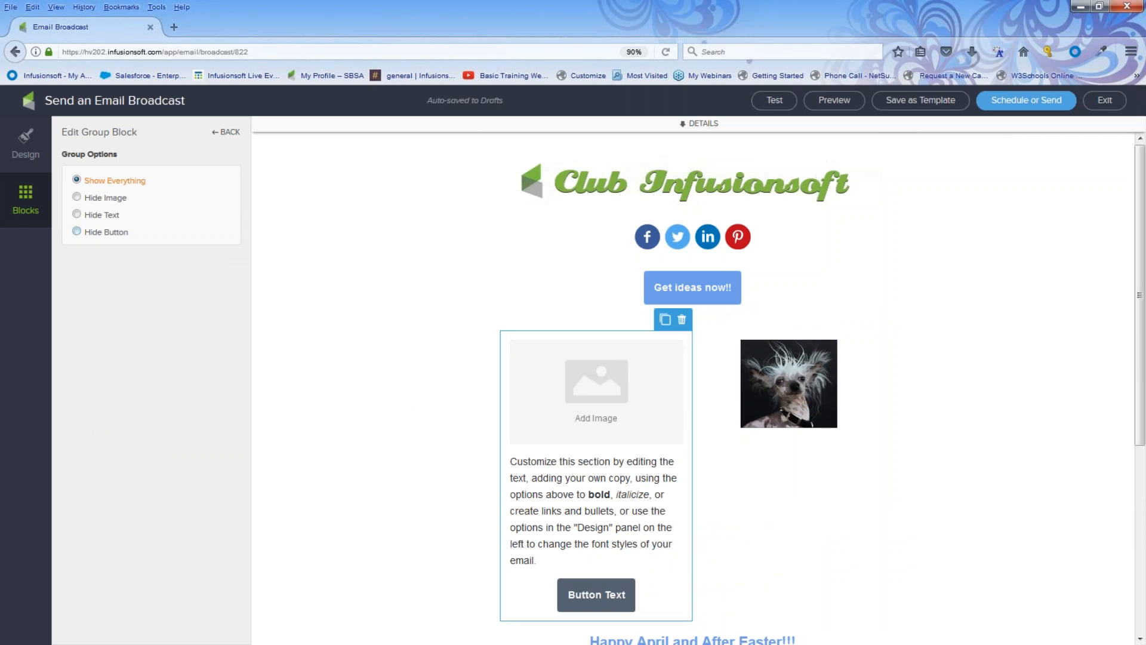
{"action": "left_click", "coordinate": [77, 233]}
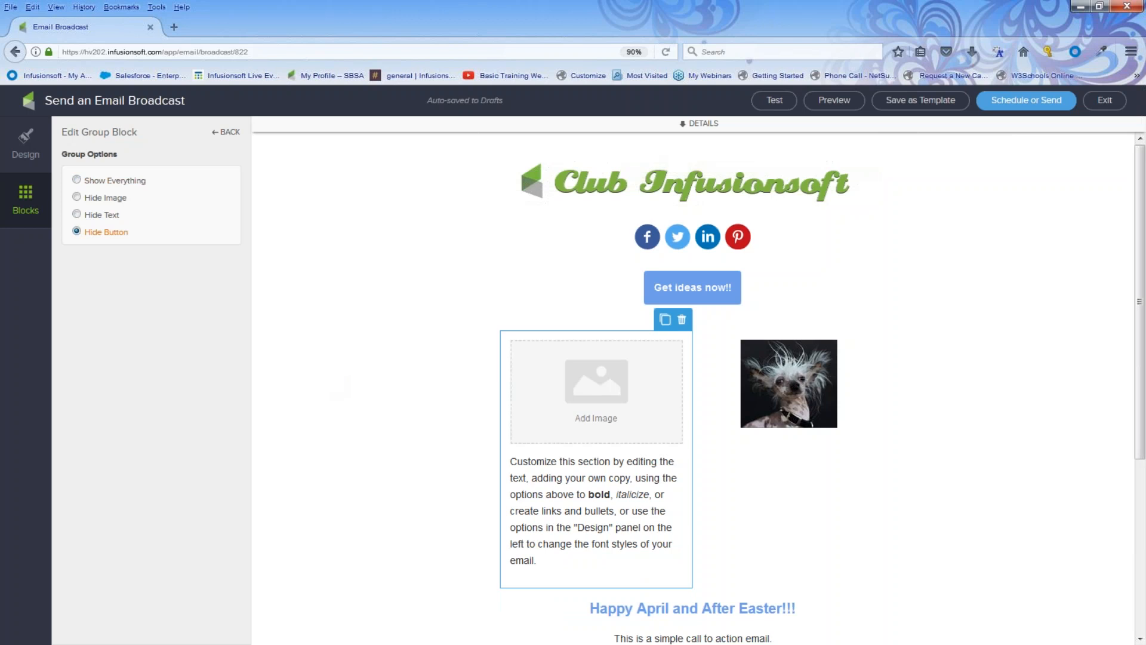
{"action": "left_click", "coordinate": [25, 202]}
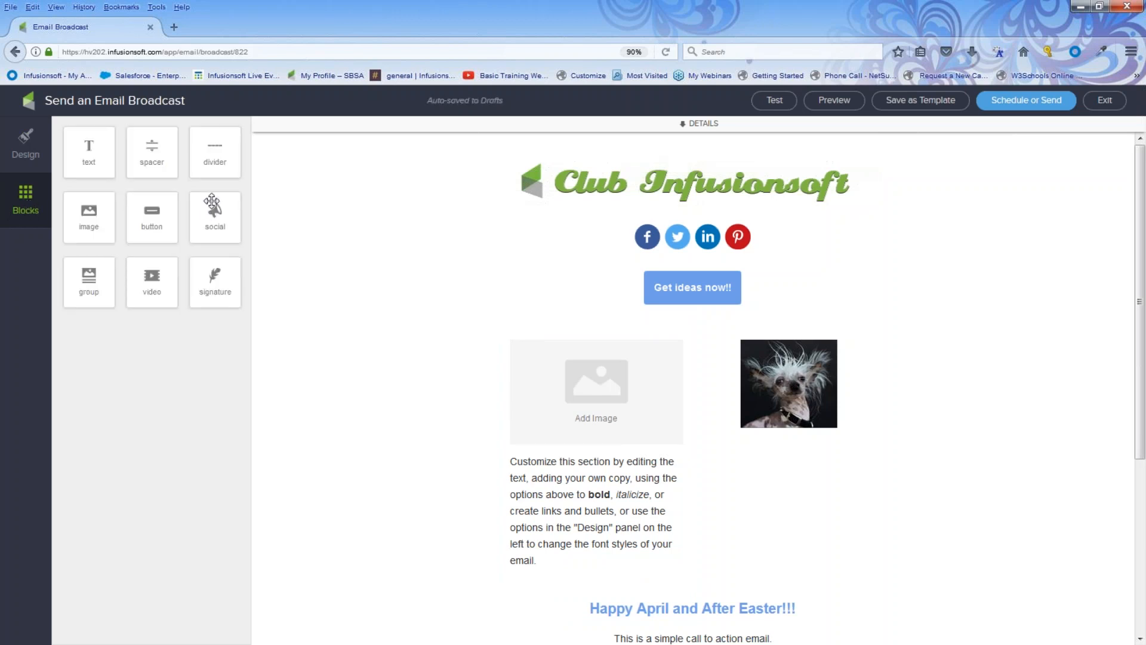
Add an empty Video block to the email and open a new Firefox tab.
{"action": "left_click_drag", "start_coordinate": [149, 274], "coordinate": [621, 311]}
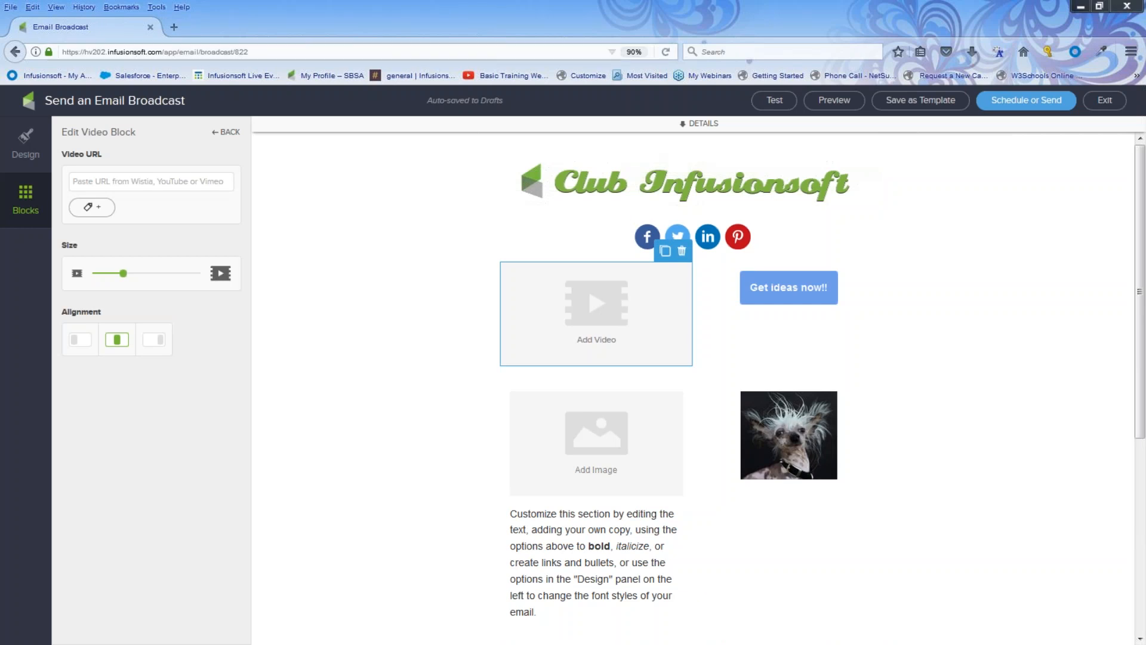
{"action": "left_click", "coordinate": [174, 27]}
{"action": "left_click", "coordinate": [122, 34]}
{"action": "left_click", "coordinate": [183, 30]}
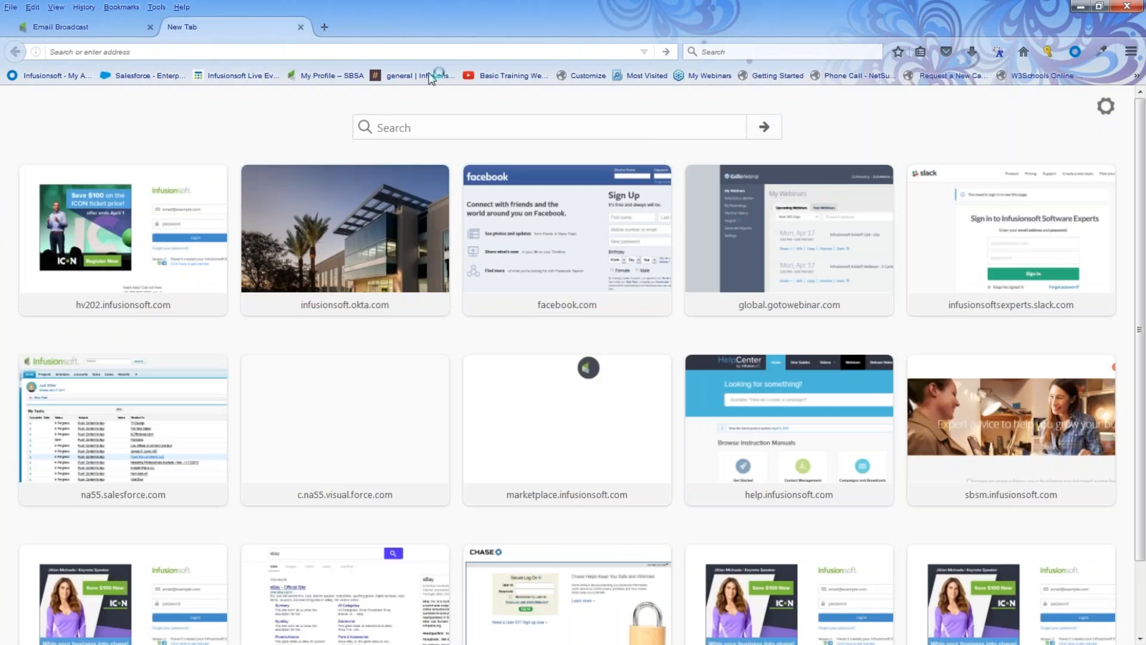
Open the April 12th- Send Emails video from the Basic Training Webinars bookmark and pause it.
{"action": "left_click", "coordinate": [489, 77]}
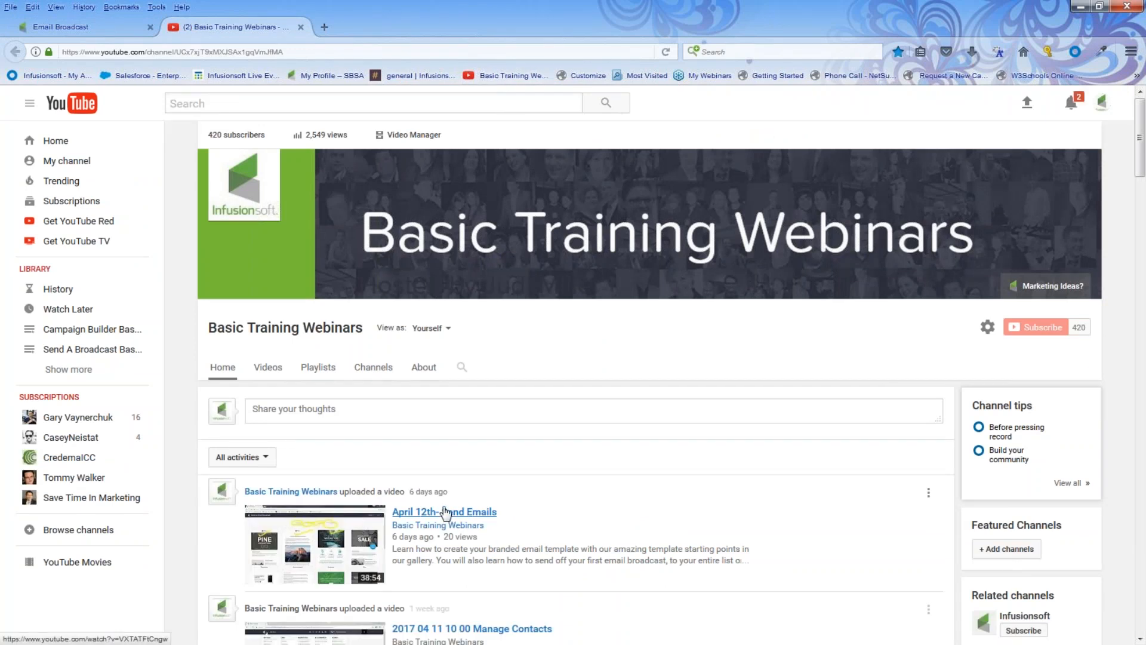
{"action": "left_click", "coordinate": [445, 512]}
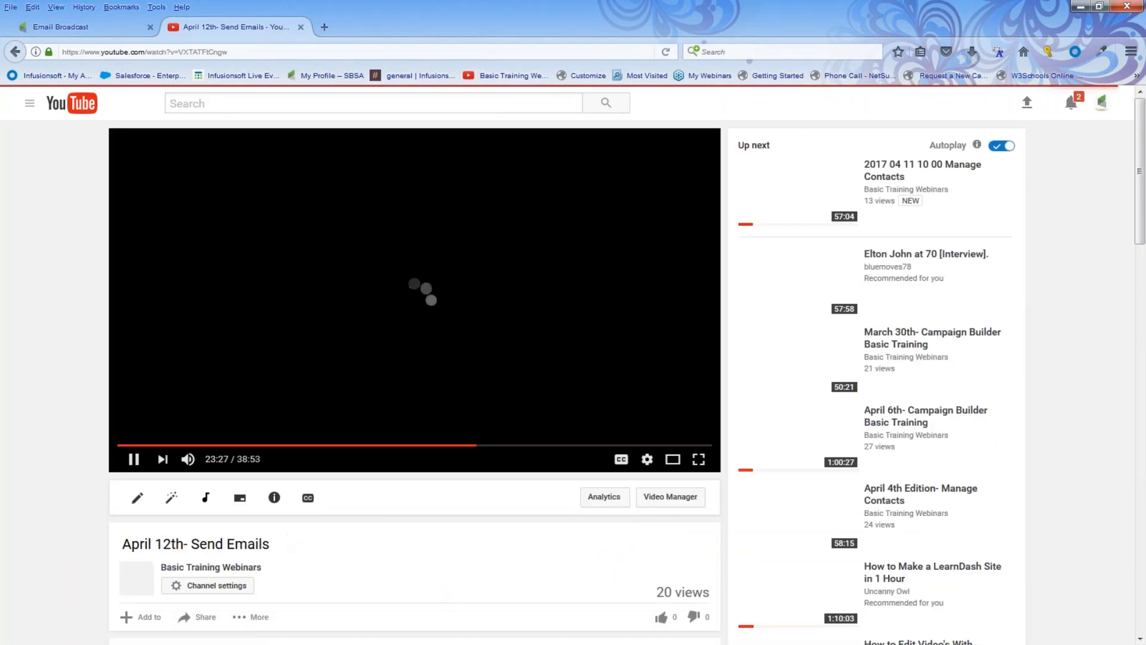
{"action": "left_click", "coordinate": [130, 455]}
Copy the video's URL from the address bar and return to the Email Broadcast tab.
{"action": "scroll", "coordinate": [128, 430], "scroll_direction": "down", "scroll_amount": 1}
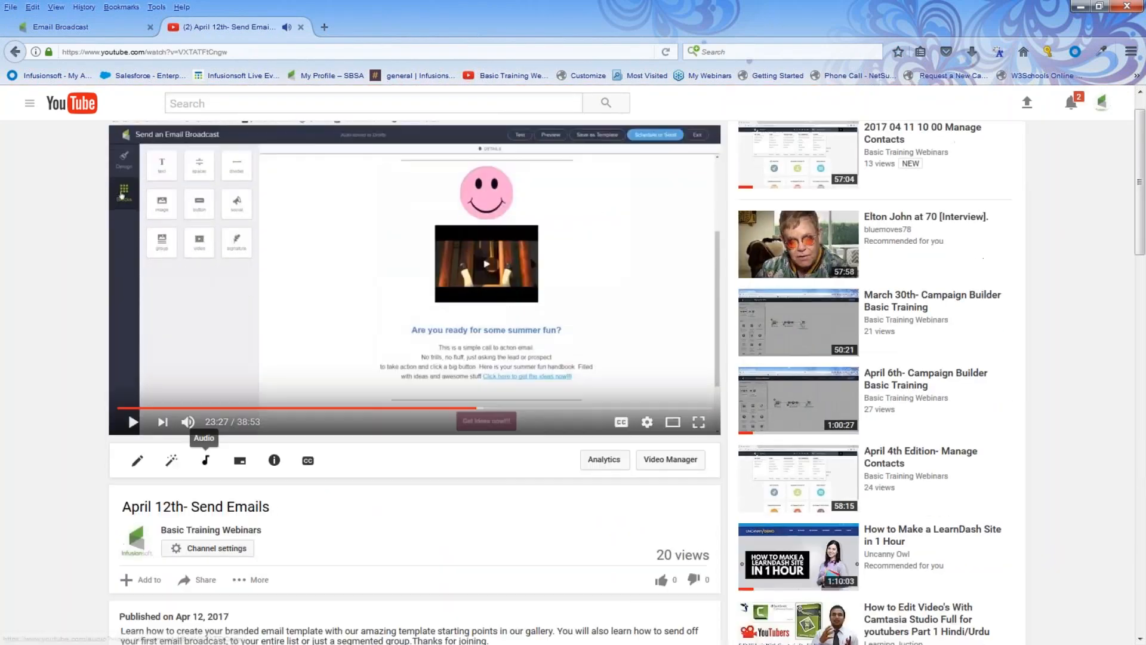
{"action": "scroll", "coordinate": [418, 358], "scroll_direction": "up", "scroll_amount": 2}
{"action": "left_click_drag", "start_coordinate": [236, 52], "coordinate": [57, 59]}
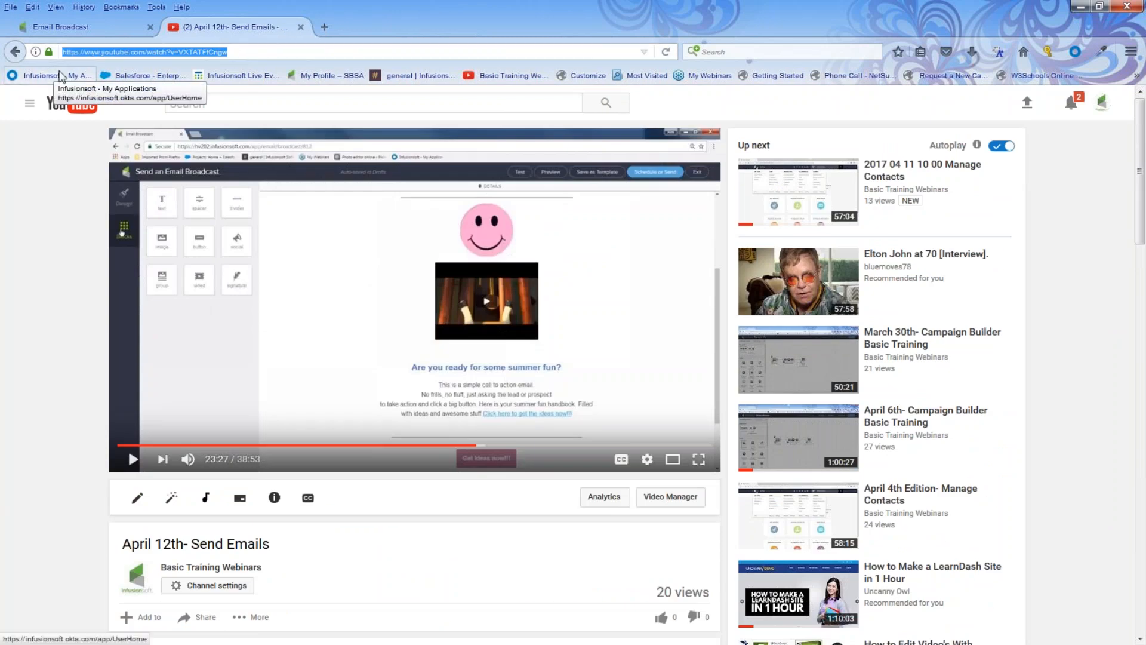
{"action": "scroll", "coordinate": [202, 458], "scroll_direction": "down", "scroll_amount": 3}
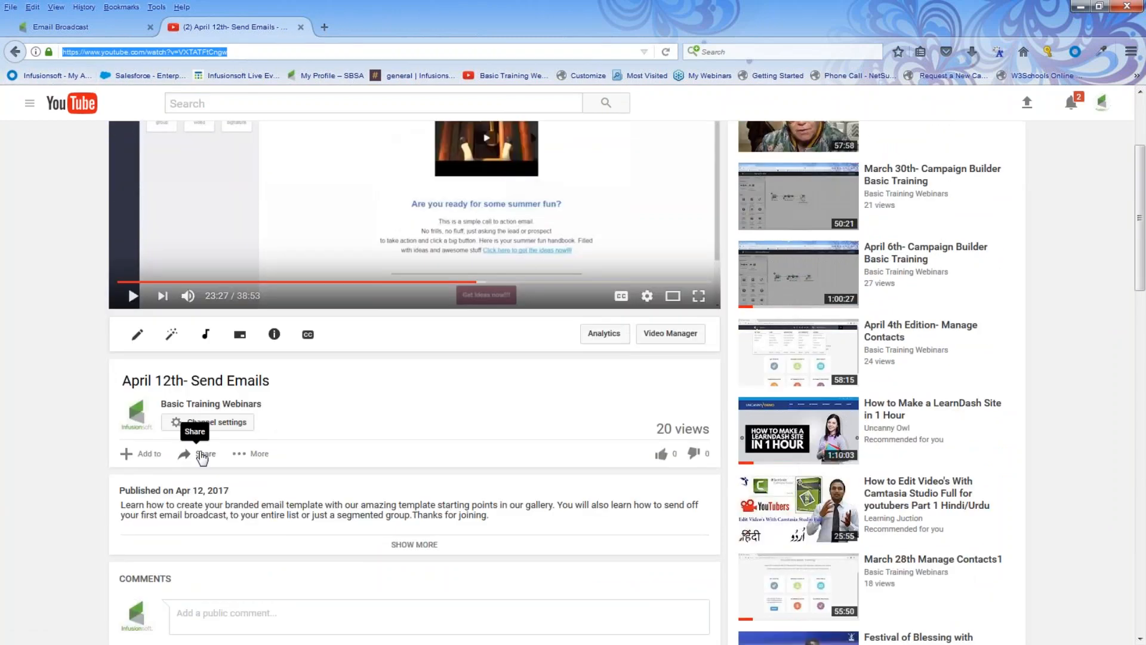
{"action": "left_click", "coordinate": [202, 455]}
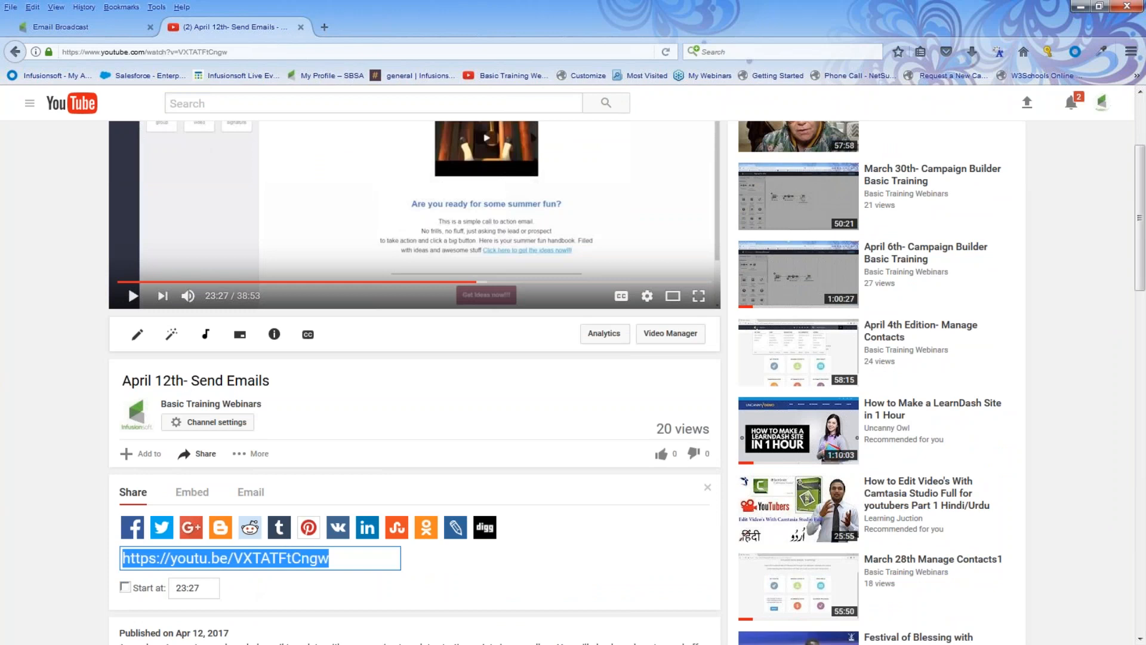
{"action": "scroll", "coordinate": [418, 358], "scroll_direction": "up", "scroll_amount": 3}
{"action": "left_click_drag", "start_coordinate": [229, 52], "coordinate": [29, 47]}
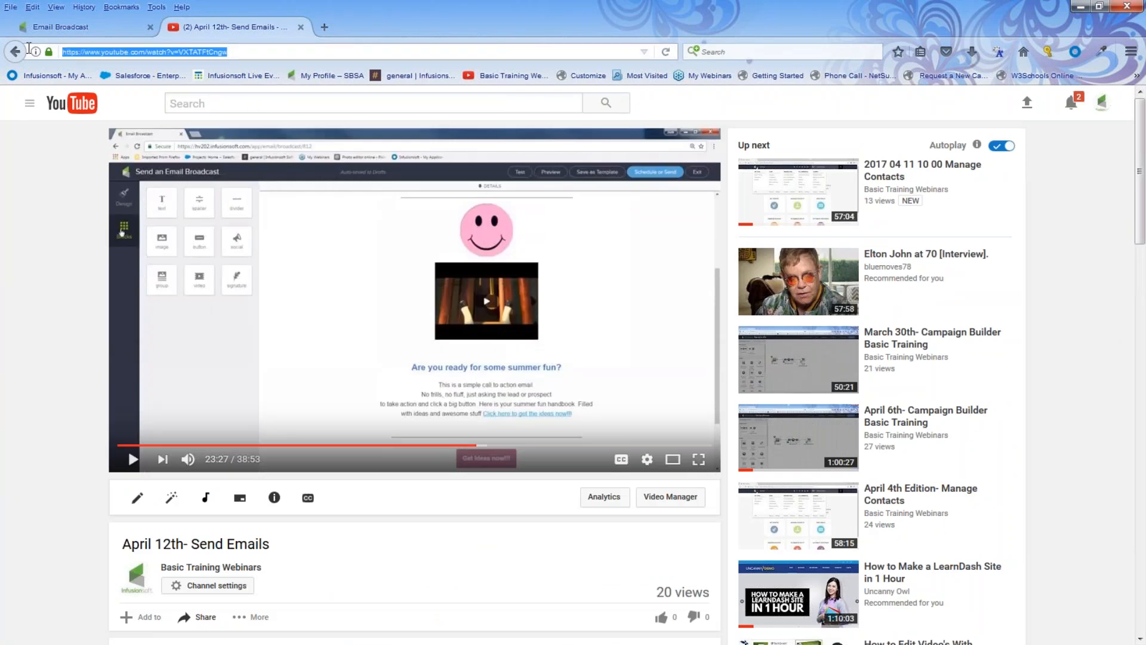
{"action": "right_click", "coordinate": [108, 54]}
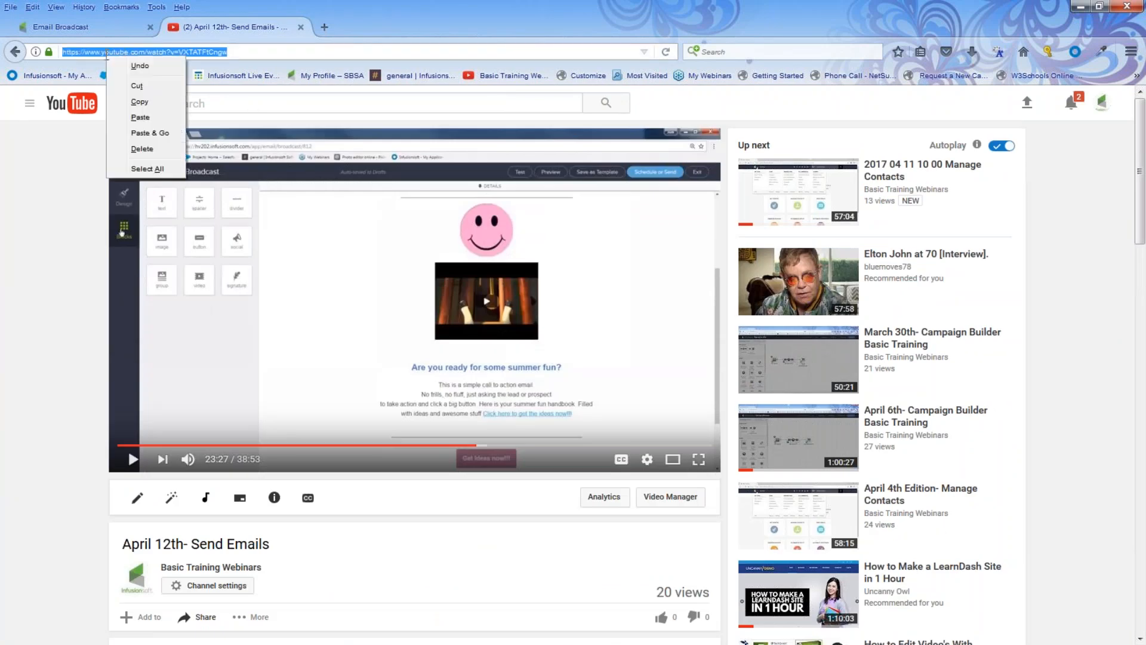
{"action": "left_click", "coordinate": [137, 102]}
{"action": "left_click", "coordinate": [102, 30]}
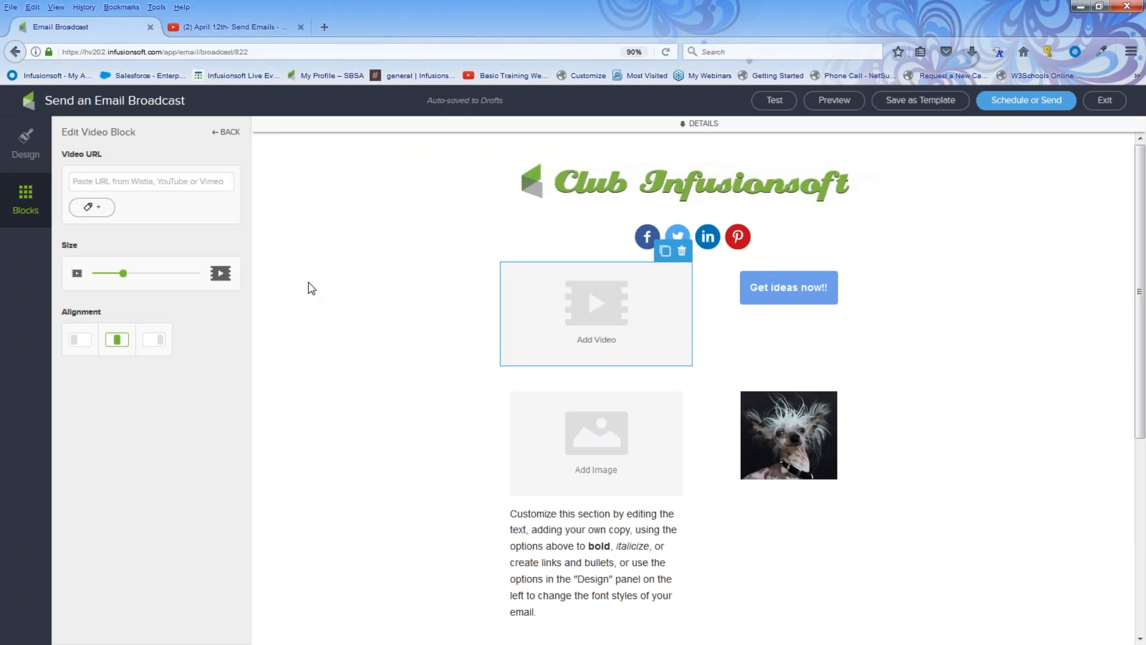
Paste the YouTube link into the Video URL field, set the size to maximum and centre it.
{"action": "right_click", "coordinate": [115, 185]}
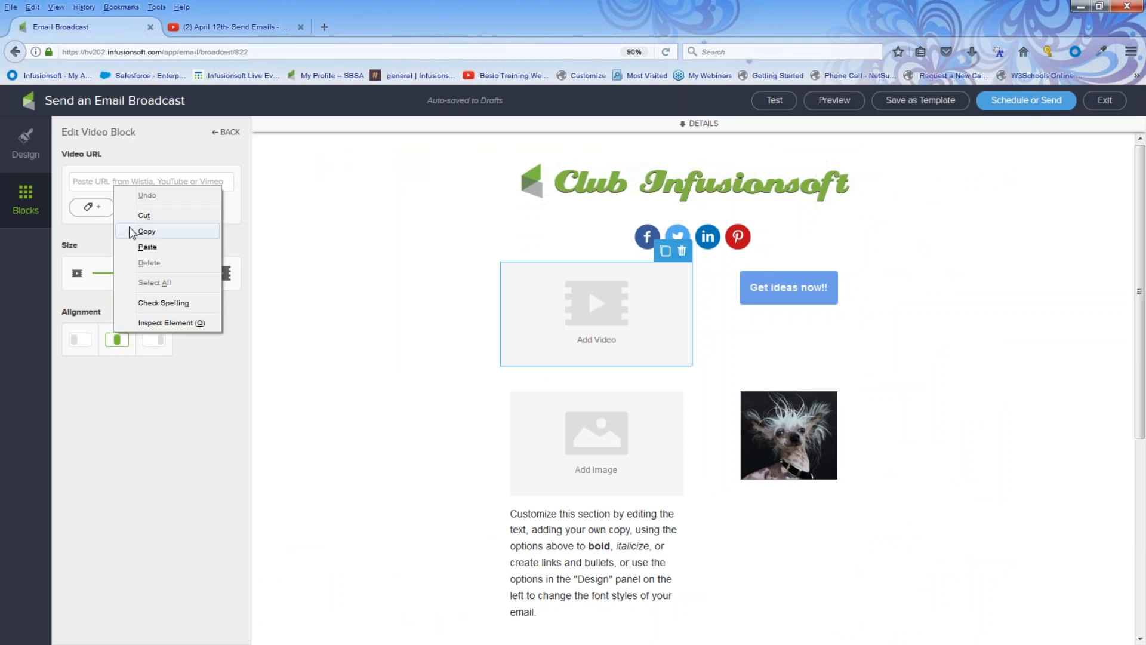
{"action": "left_click", "coordinate": [147, 247]}
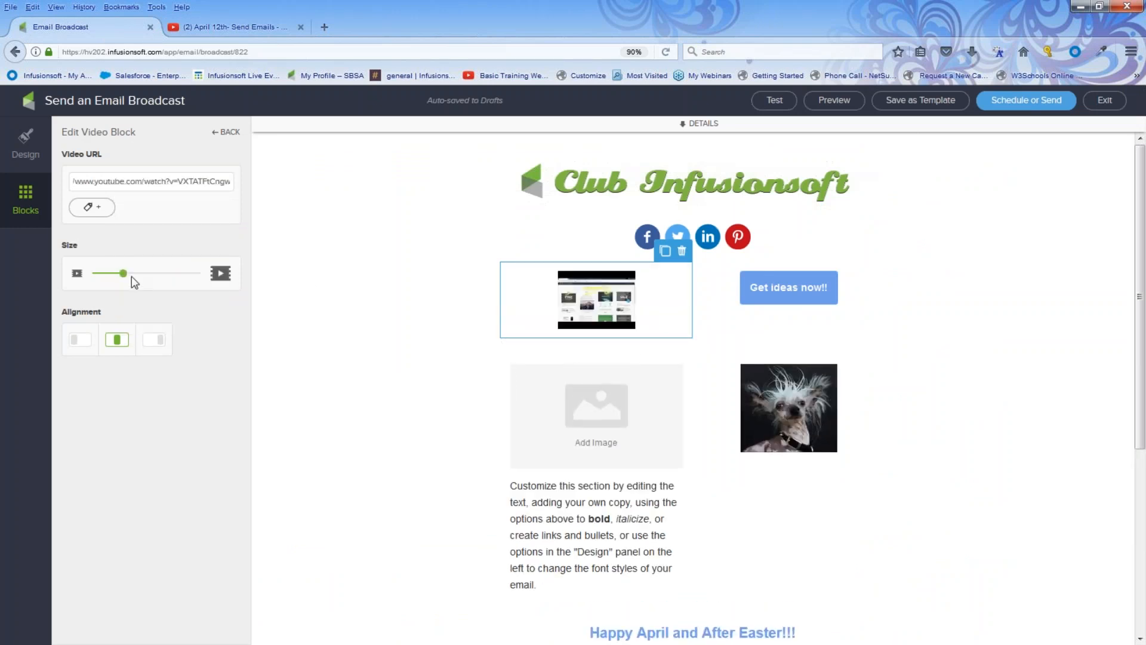
{"action": "left_click_drag", "start_coordinate": [123, 273], "coordinate": [182, 275]}
{"action": "left_click", "coordinate": [86, 339]}
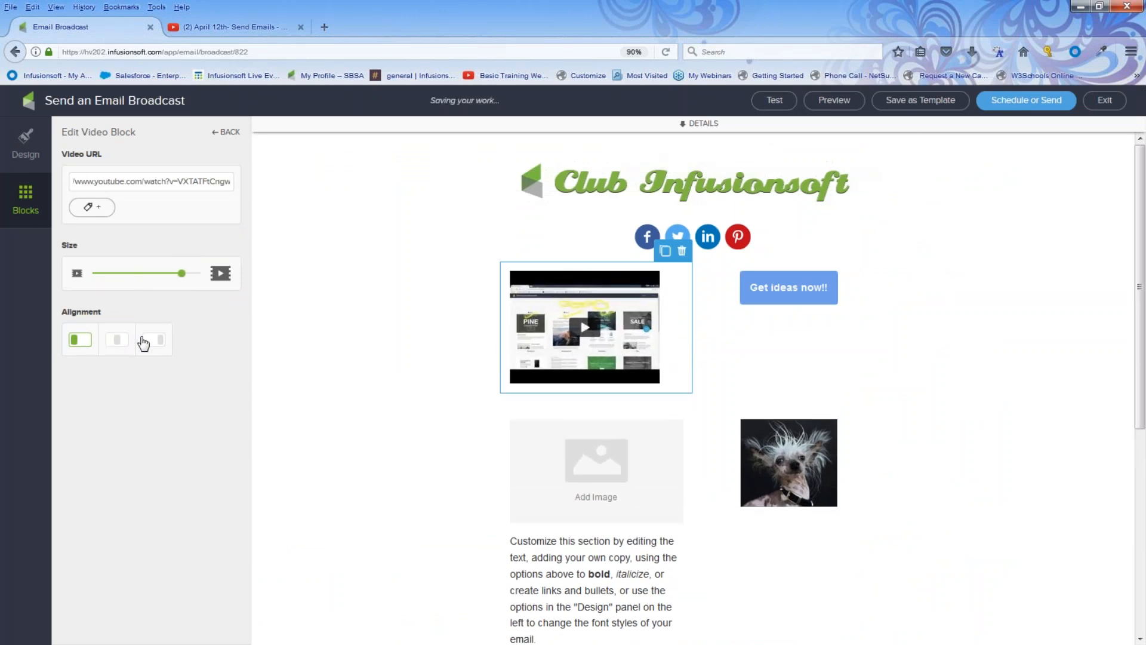
{"action": "left_click", "coordinate": [116, 341]}
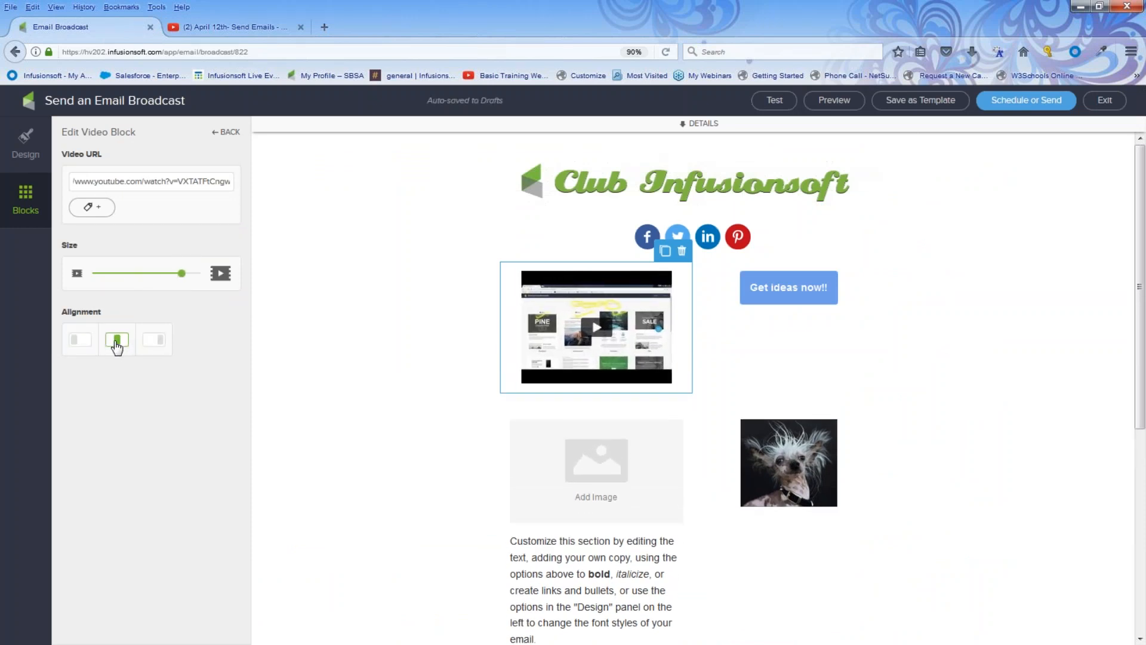
{"action": "left_click", "coordinate": [31, 200]}
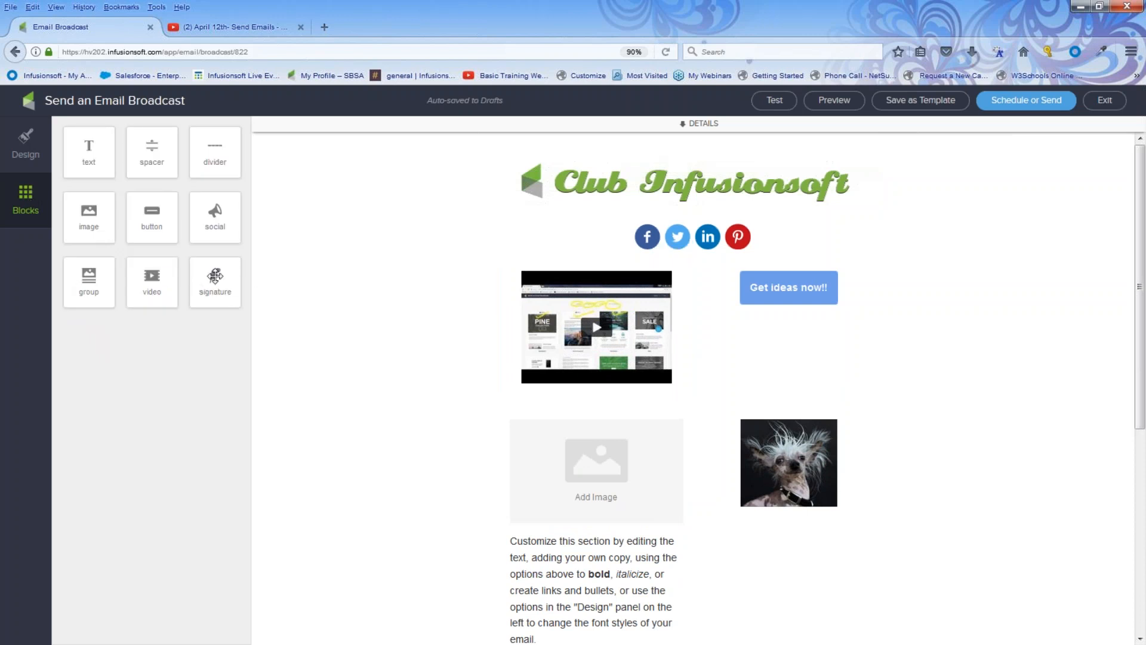
Add a dark-blue Divider below the video, slightly narrower than full width.
{"action": "left_click_drag", "start_coordinate": [238, 159], "coordinate": [708, 393]}
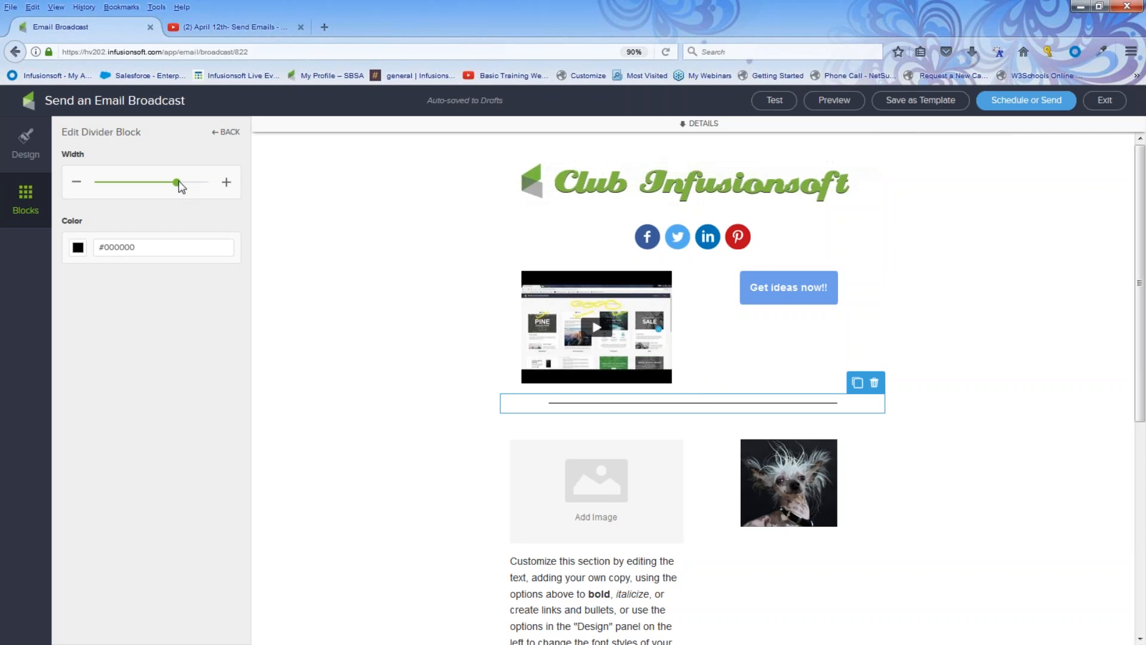
{"action": "mouse_move", "coordinate": [177, 182]}
{"action": "left_mouse_down"}
{"action": "mouse_move", "coordinate": [192, 183]}
{"action": "mouse_move", "coordinate": [183, 186]}
{"action": "left_mouse_up"}
{"action": "left_click", "coordinate": [77, 248]}
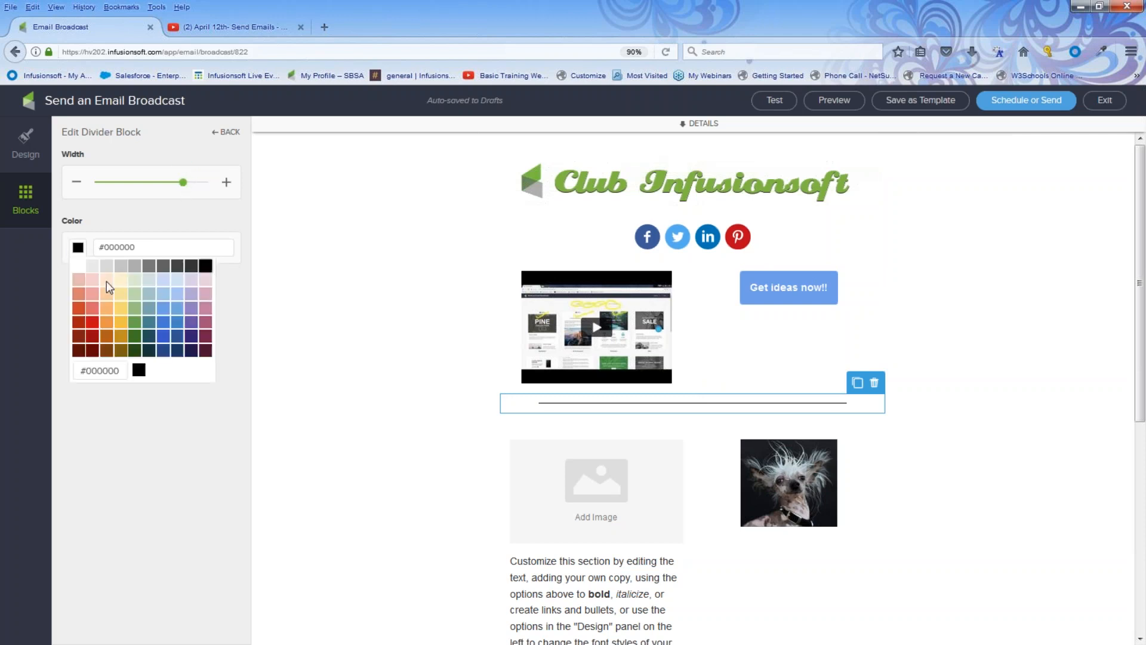
{"action": "left_click", "coordinate": [167, 335]}
{"action": "left_click", "coordinate": [305, 361]}
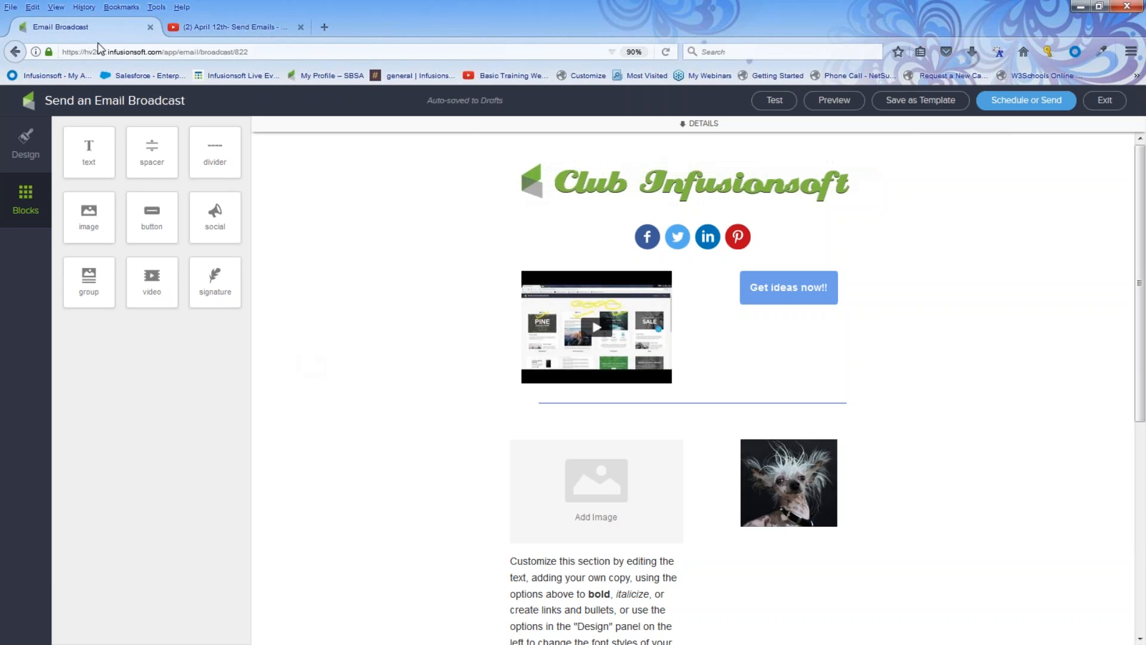
Add three Button Text buttons in a row beneath the divider, then open the Design settings.
{"action": "left_click_drag", "start_coordinate": [160, 221], "coordinate": [547, 427]}
{"action": "left_click", "coordinate": [23, 189]}
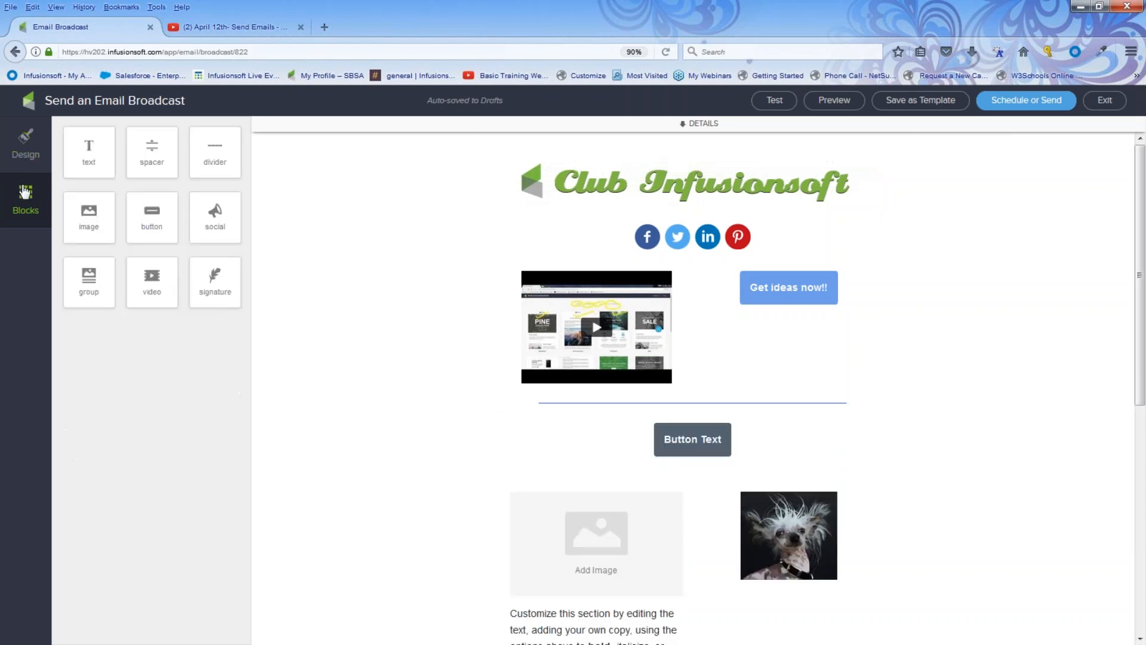
{"action": "left_click_drag", "start_coordinate": [142, 206], "coordinate": [539, 439]}
{"action": "left_click", "coordinate": [25, 196]}
{"action": "left_click_drag", "start_coordinate": [149, 224], "coordinate": [525, 439]}
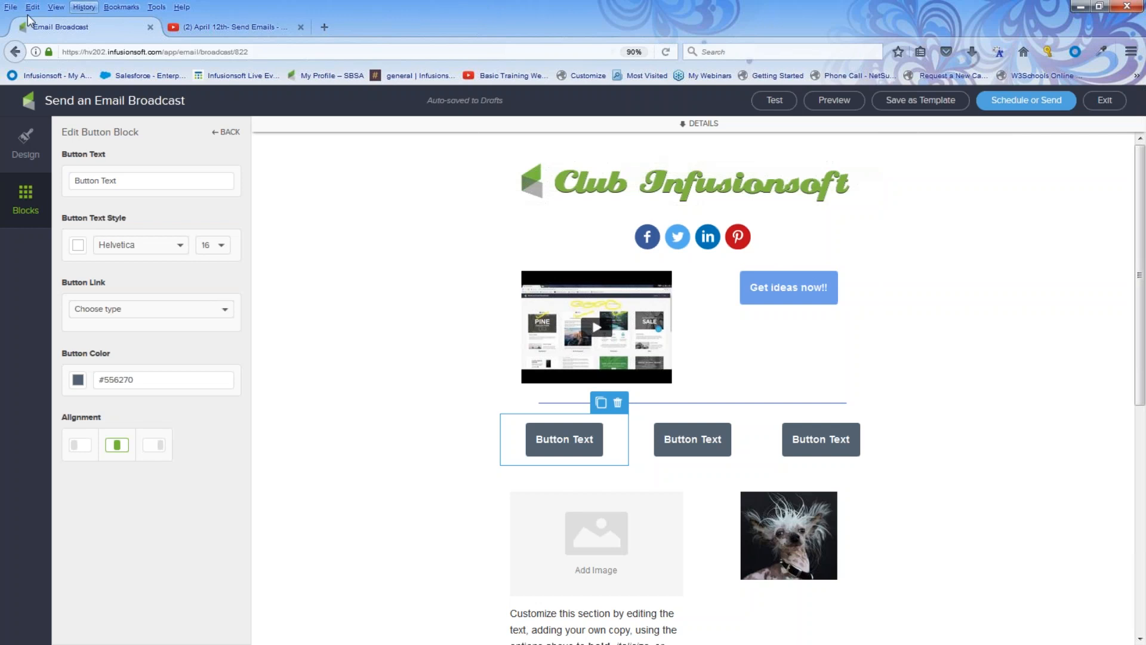
{"action": "left_click", "coordinate": [27, 160]}
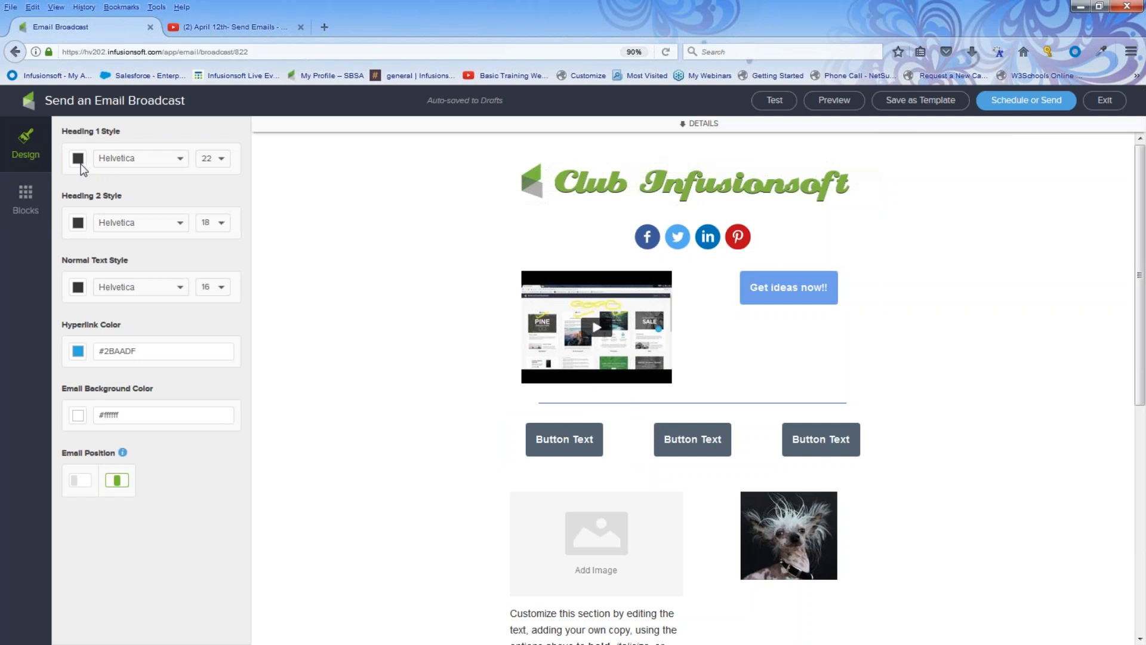
Select the heading and make the newsletter's hyperlinks red (#CA0D14).
{"action": "scroll", "coordinate": [465, 294], "scroll_direction": "down", "scroll_amount": 5}
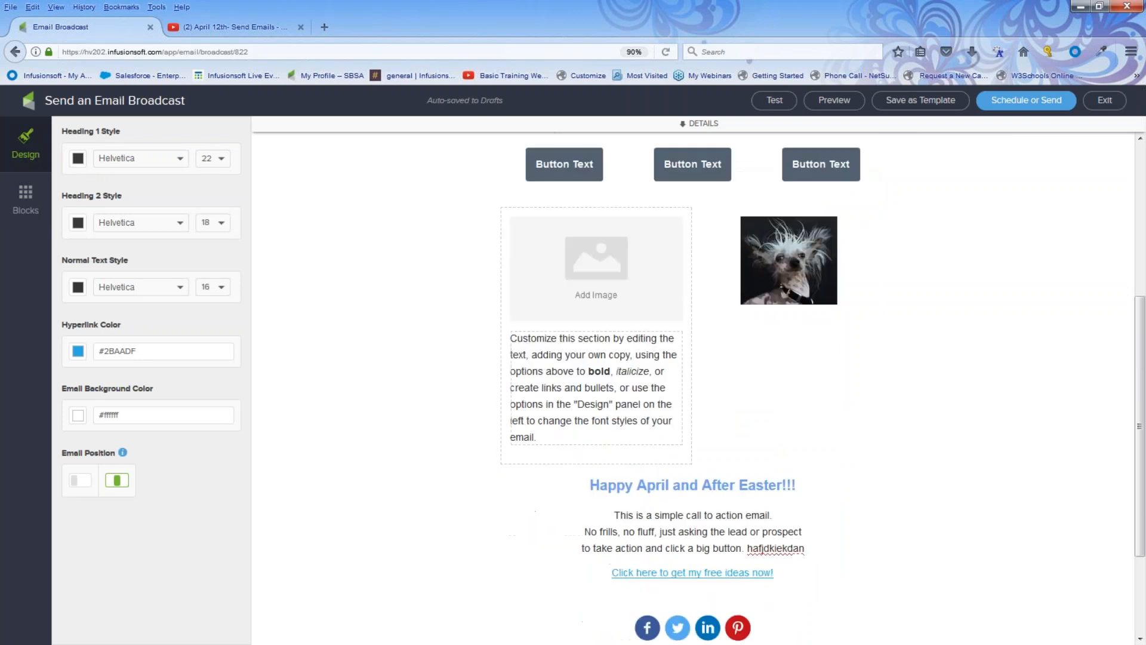
{"action": "left_click_drag", "start_coordinate": [586, 484], "coordinate": [748, 498]}
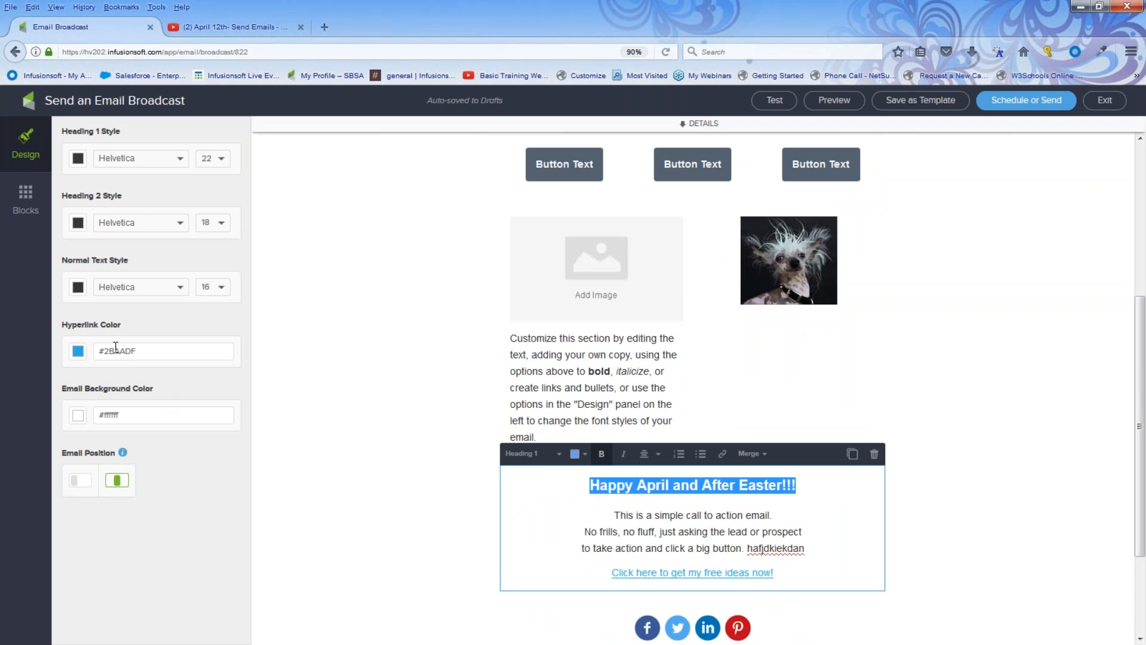
{"action": "left_click", "coordinate": [80, 352]}
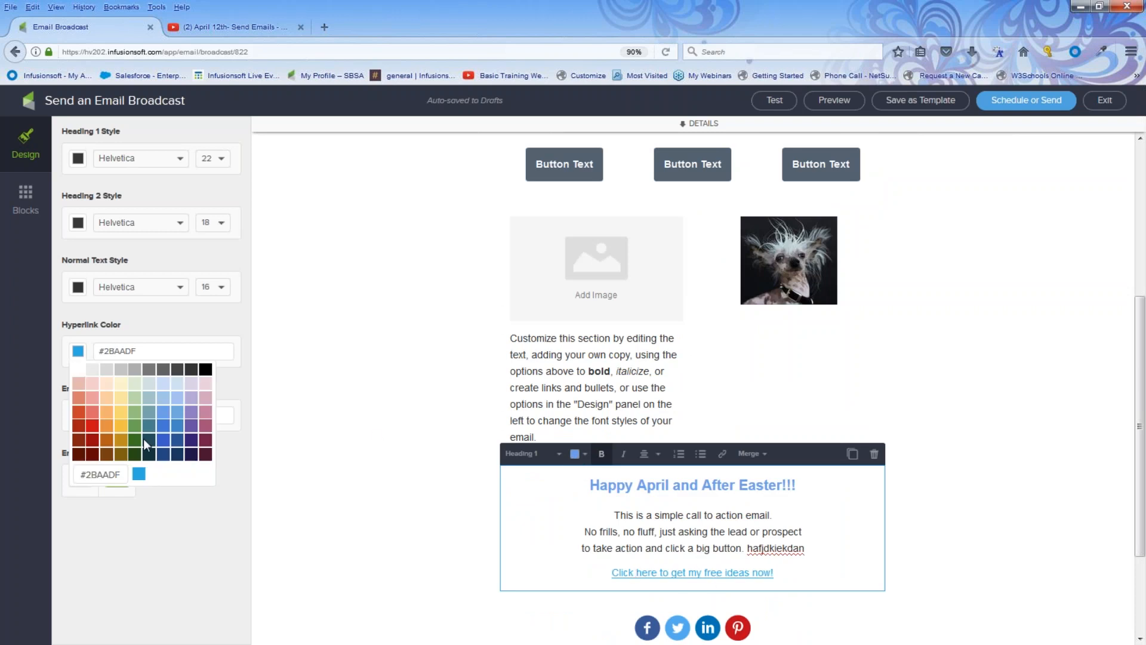
{"action": "left_click", "coordinate": [93, 425]}
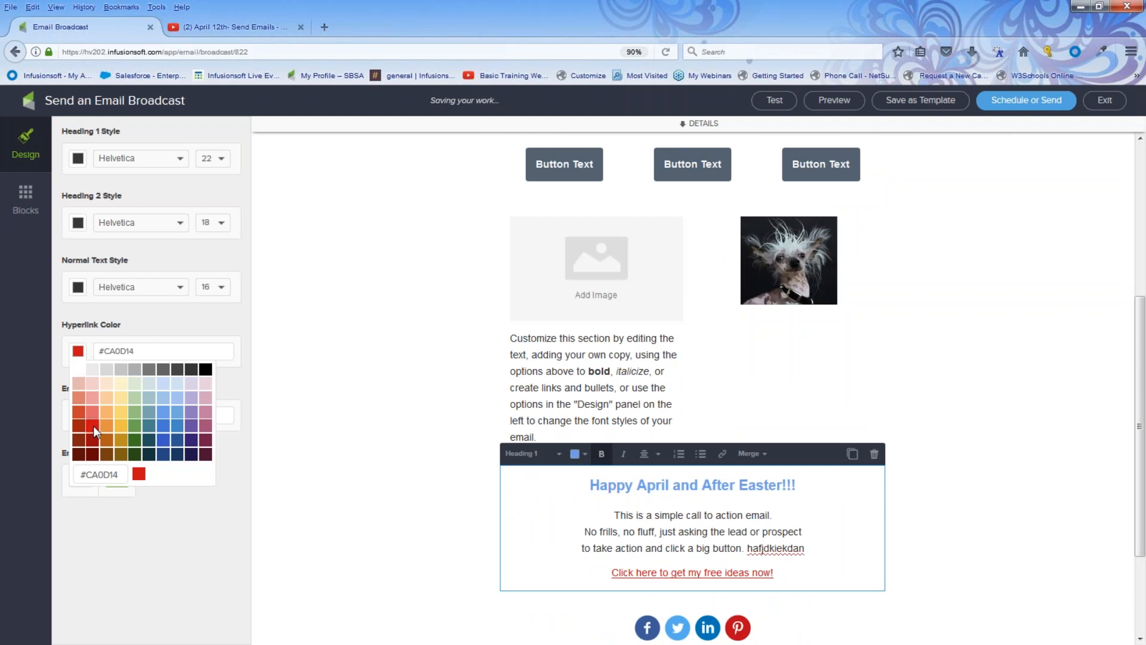
{"action": "left_click", "coordinate": [202, 509]}
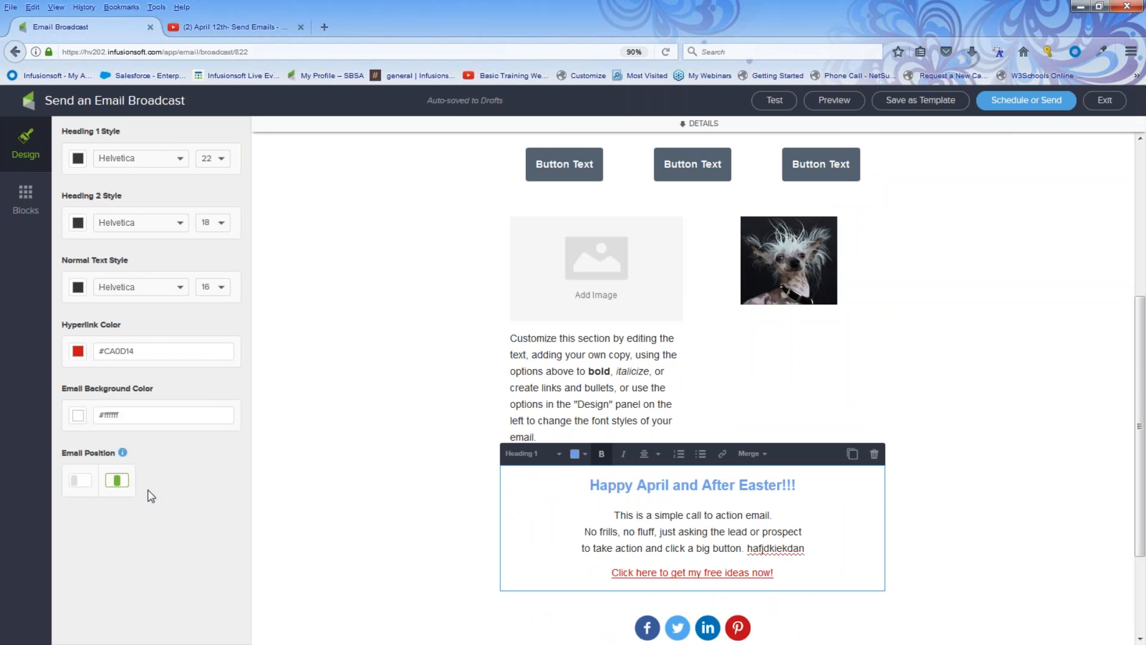
Set the email background colour to light grey (#D7D7D7).
{"action": "left_click", "coordinate": [80, 417]}
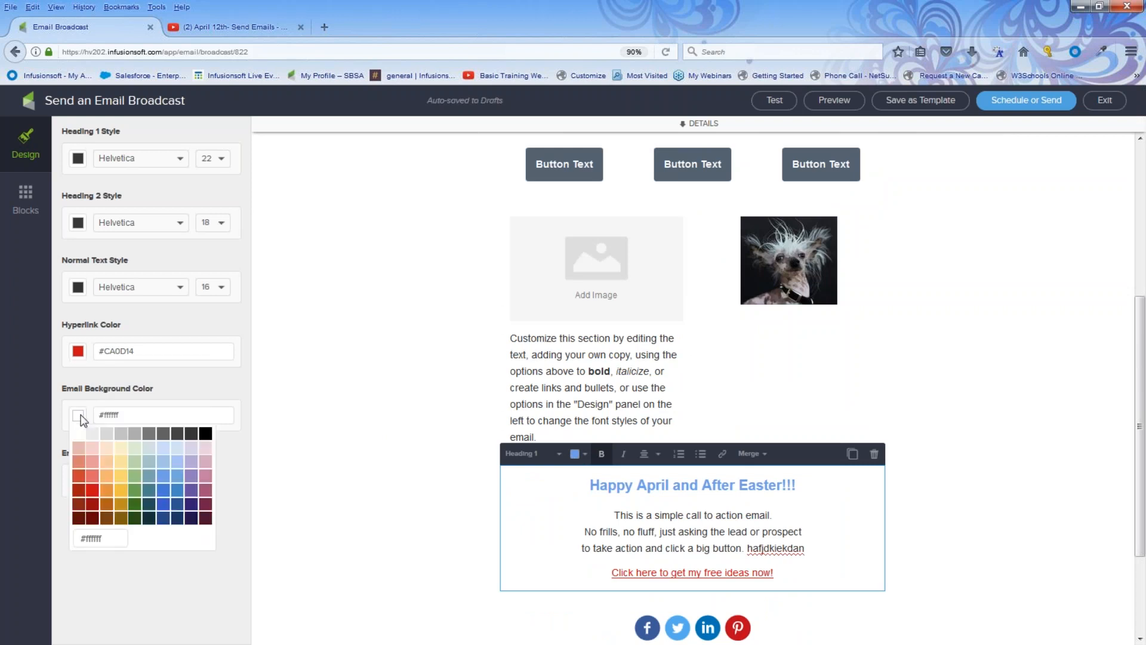
{"action": "left_click", "coordinate": [106, 434]}
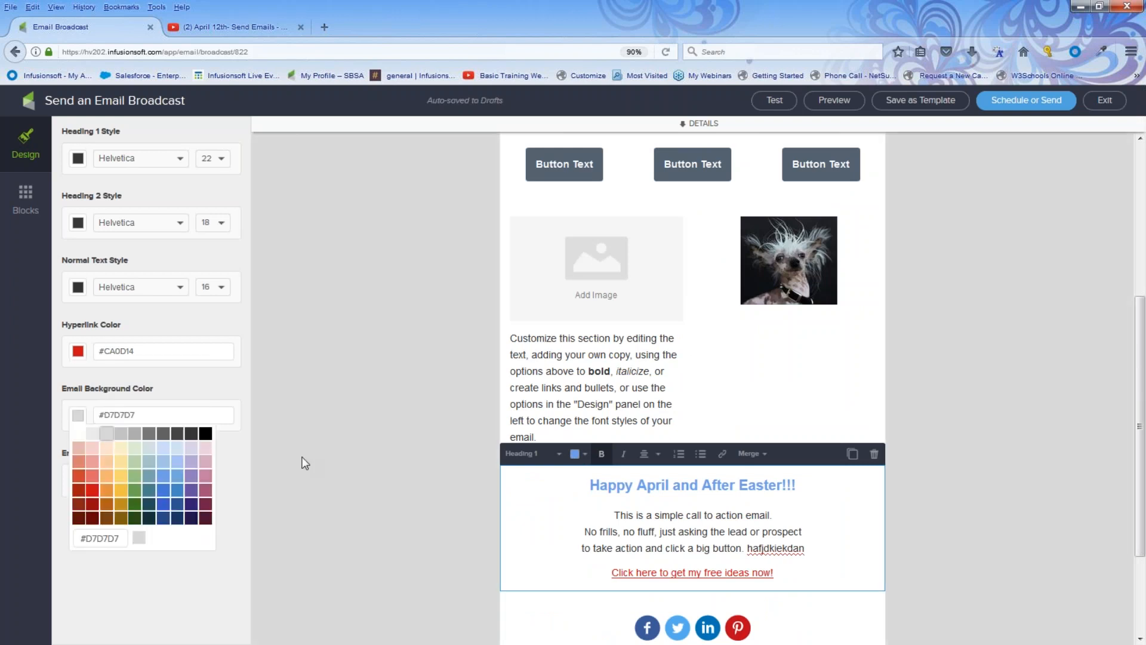
{"action": "scroll", "coordinate": [382, 469], "scroll_direction": "down", "scroll_amount": 2}
{"action": "scroll", "coordinate": [401, 473], "scroll_direction": "up", "scroll_amount": 7}
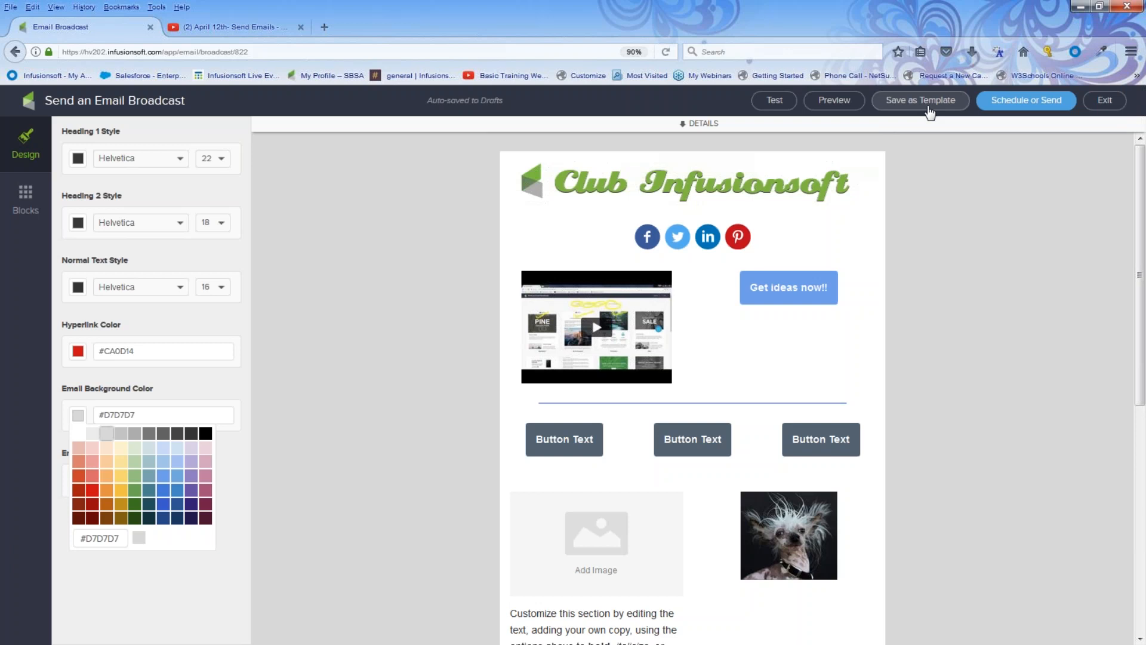
{"action": "left_click", "coordinate": [844, 103]}
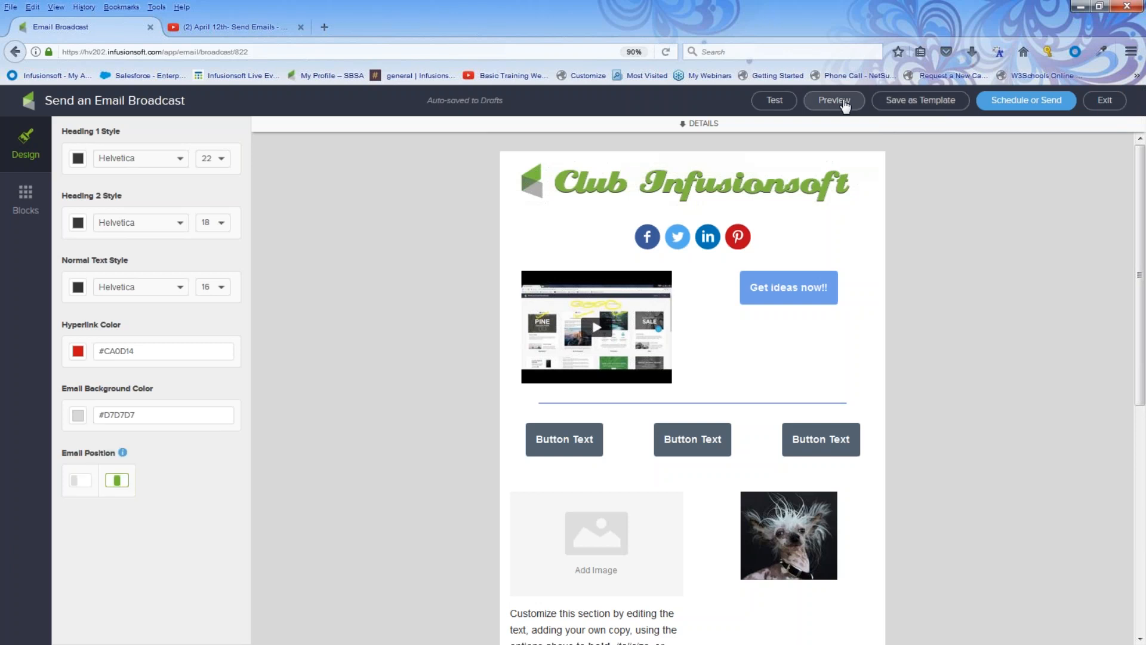
{"action": "left_click", "coordinate": [844, 103]}
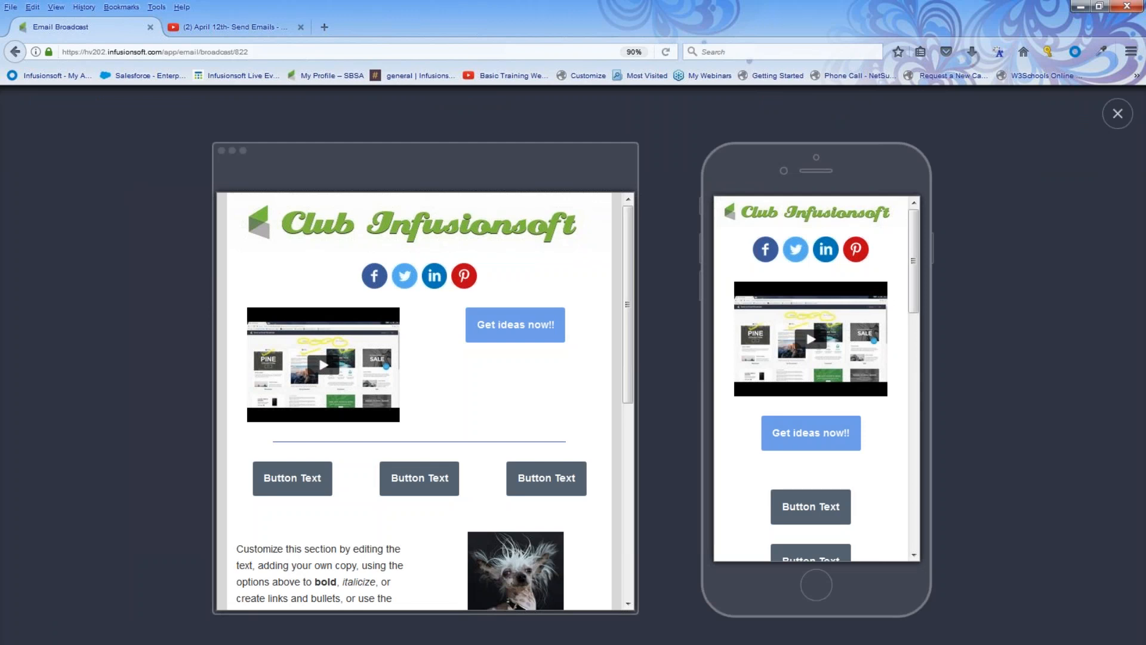
{"action": "left_click_drag", "start_coordinate": [915, 305], "coordinate": [925, 511]}
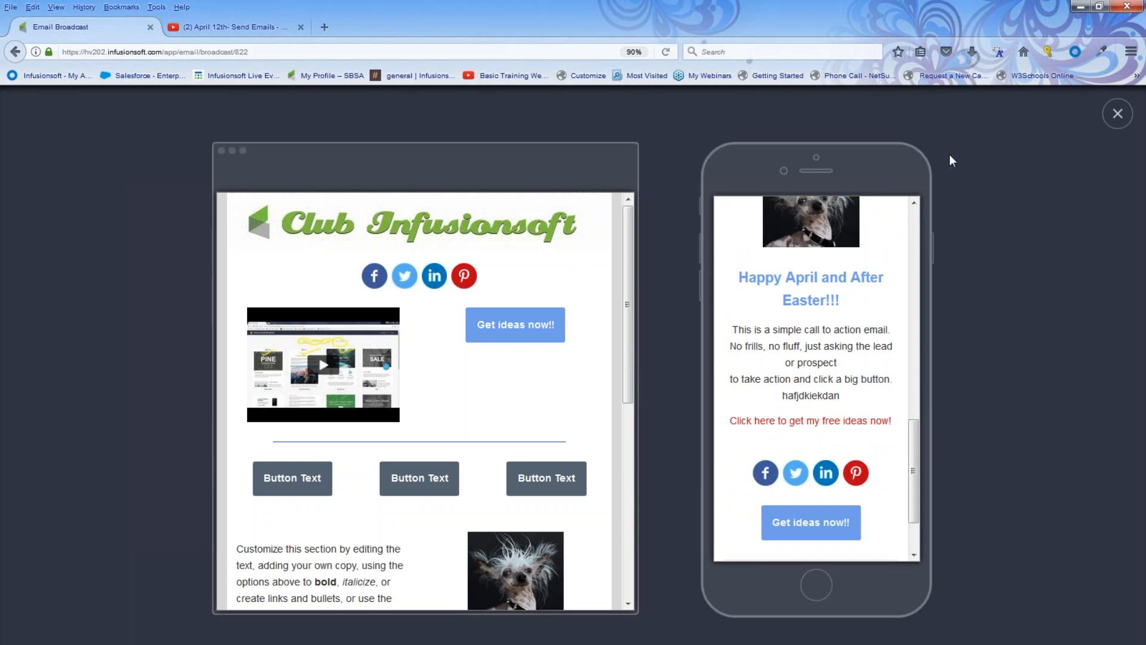
{"action": "left_click", "coordinate": [1117, 113]}
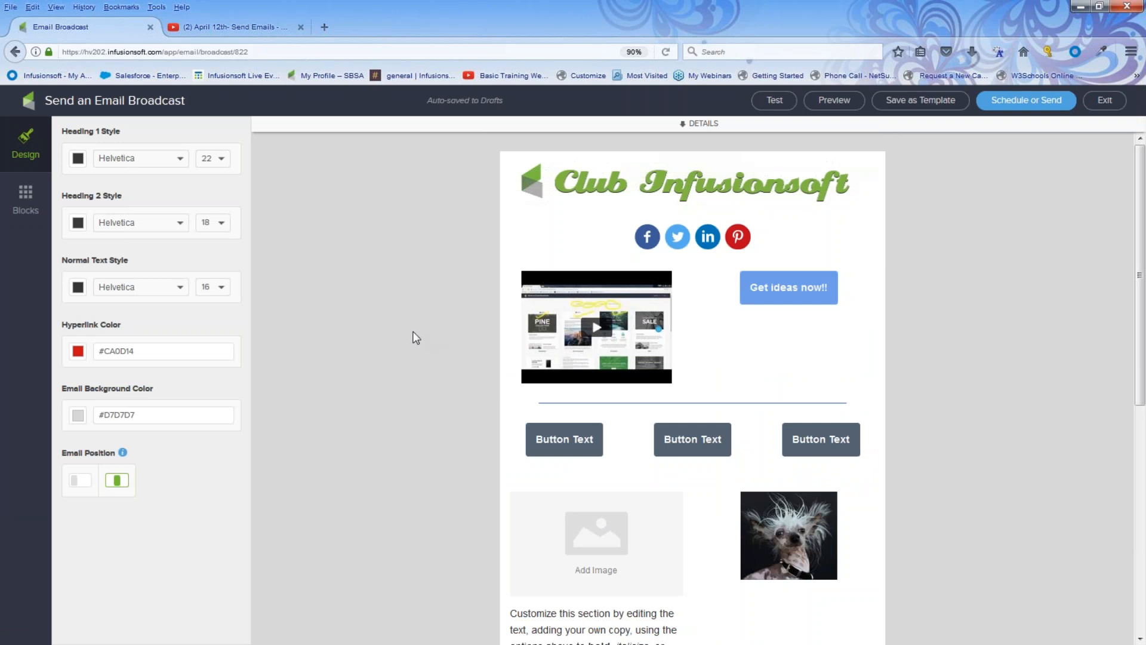
Exit the email editor and template gallery and go to the Dashboard, dismissing its notifications.
{"action": "left_click", "coordinate": [1105, 105]}
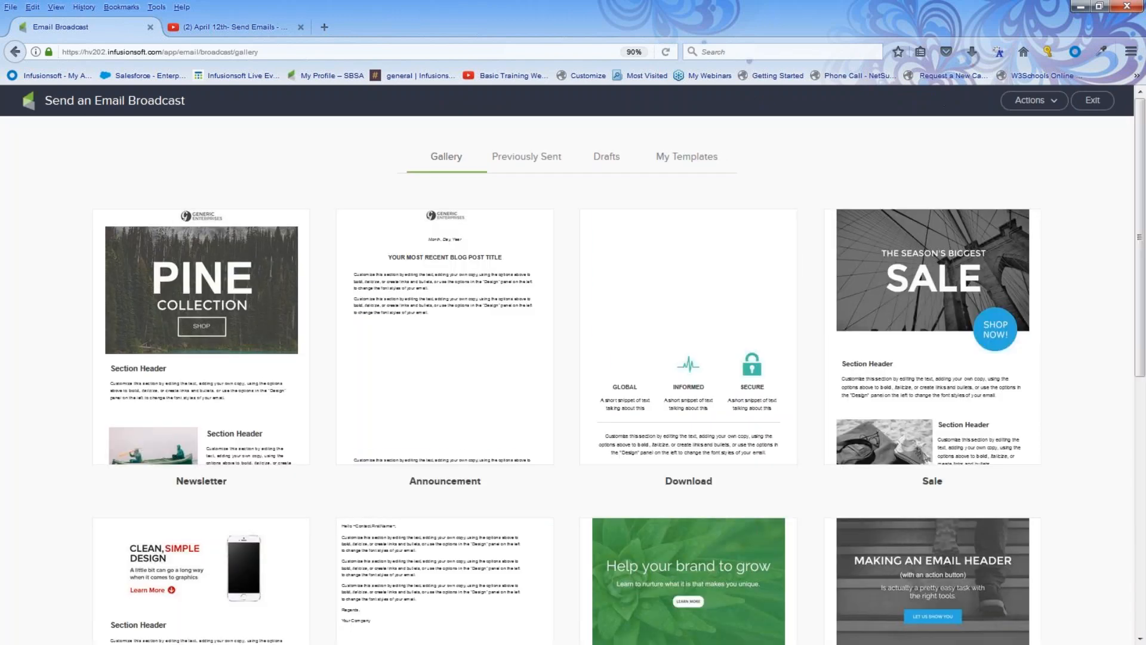
{"action": "left_click", "coordinate": [1093, 106]}
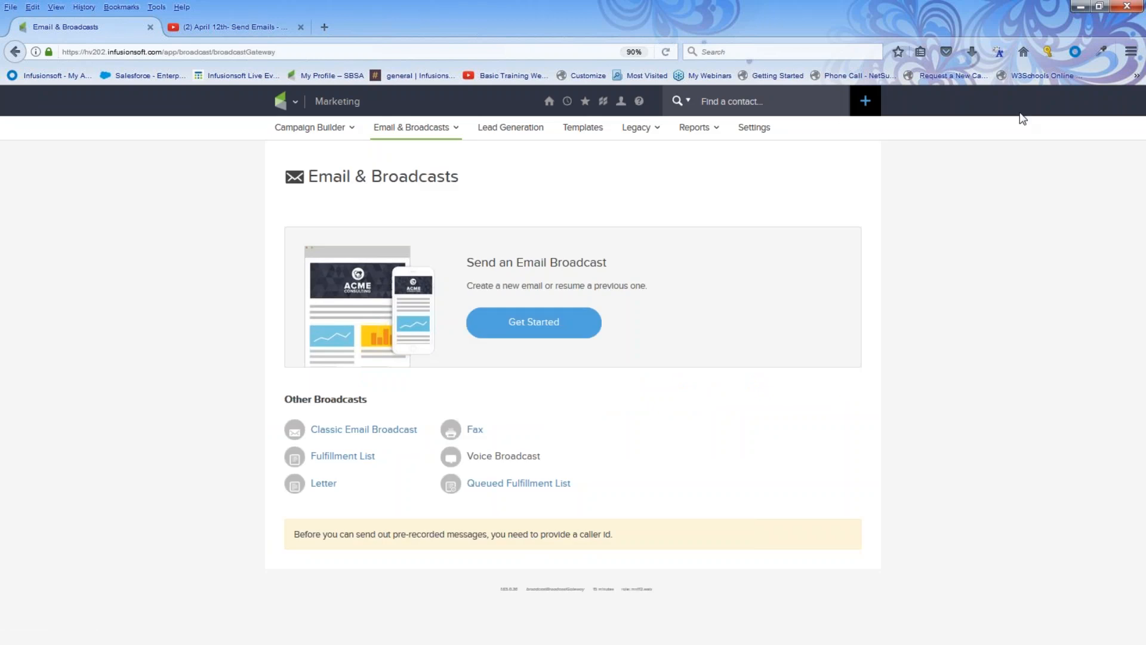
{"action": "mouse_move", "coordinate": [561, 105]}
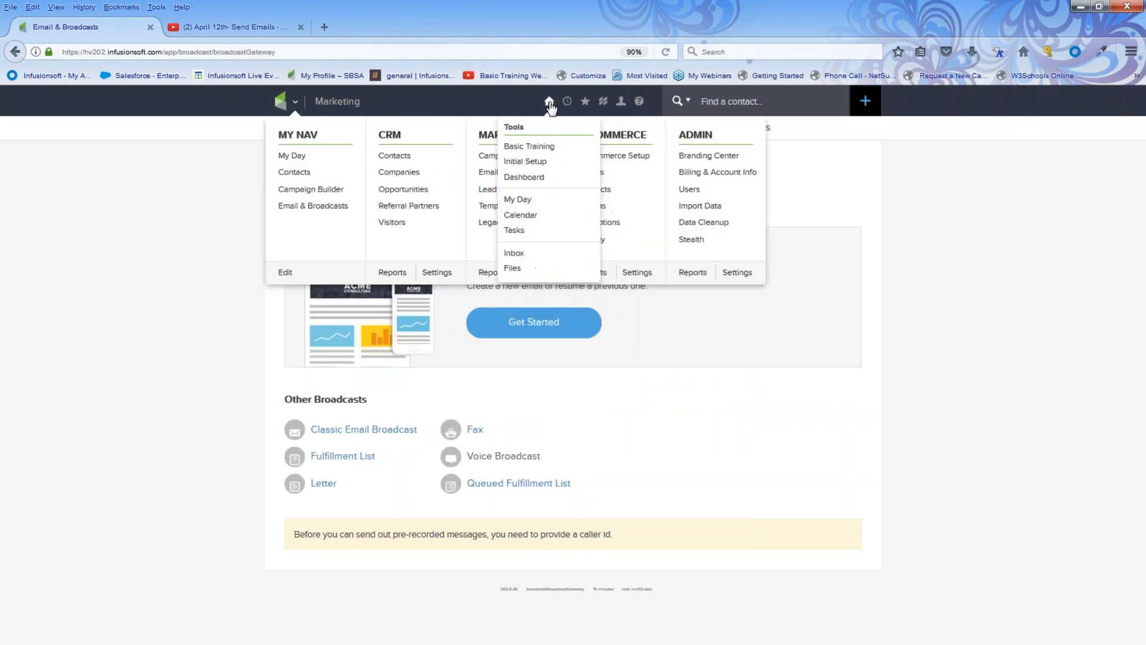
{"action": "left_click", "coordinate": [534, 178]}
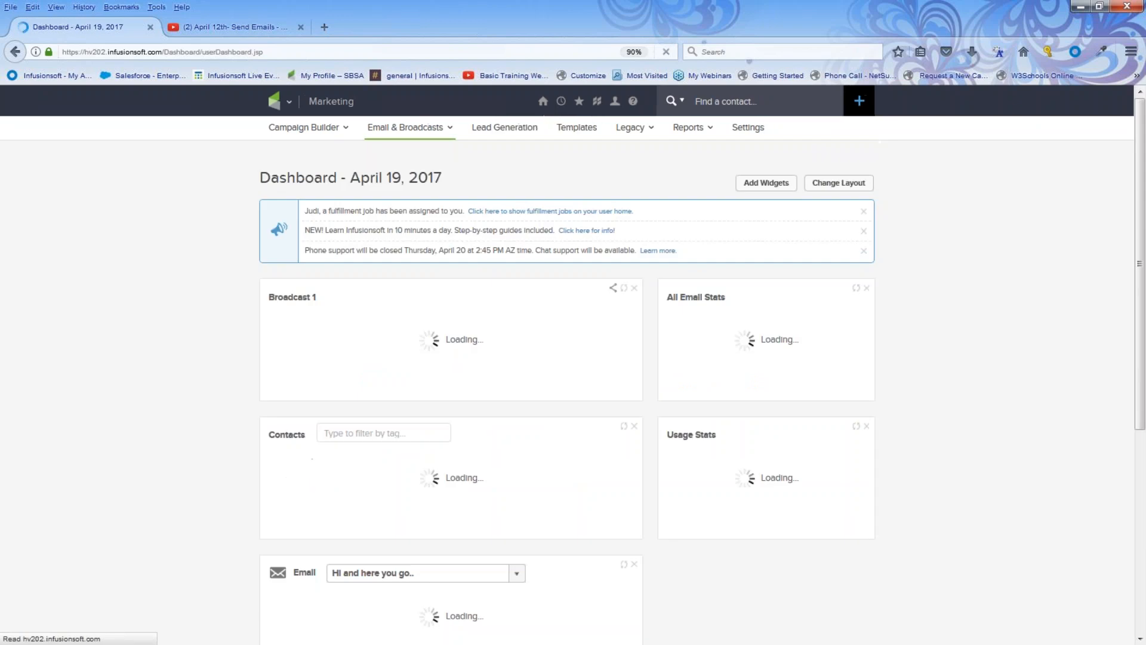
{"action": "left_click", "coordinate": [863, 231]}
{"action": "left_click", "coordinate": [863, 212]}
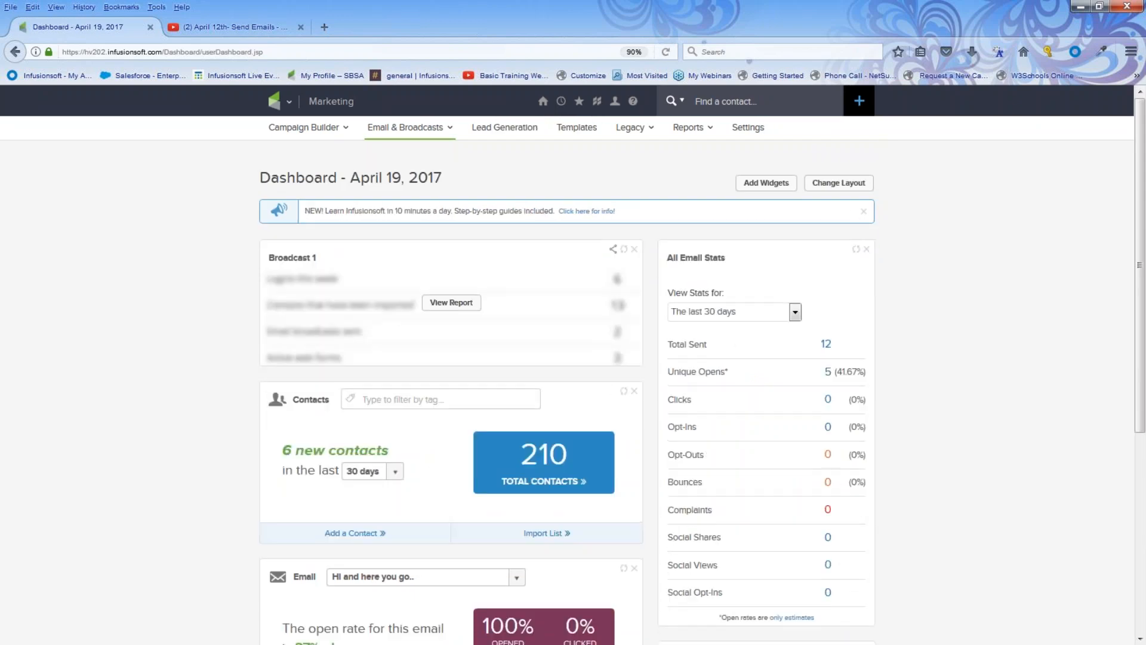
{"action": "left_click", "coordinate": [864, 212]}
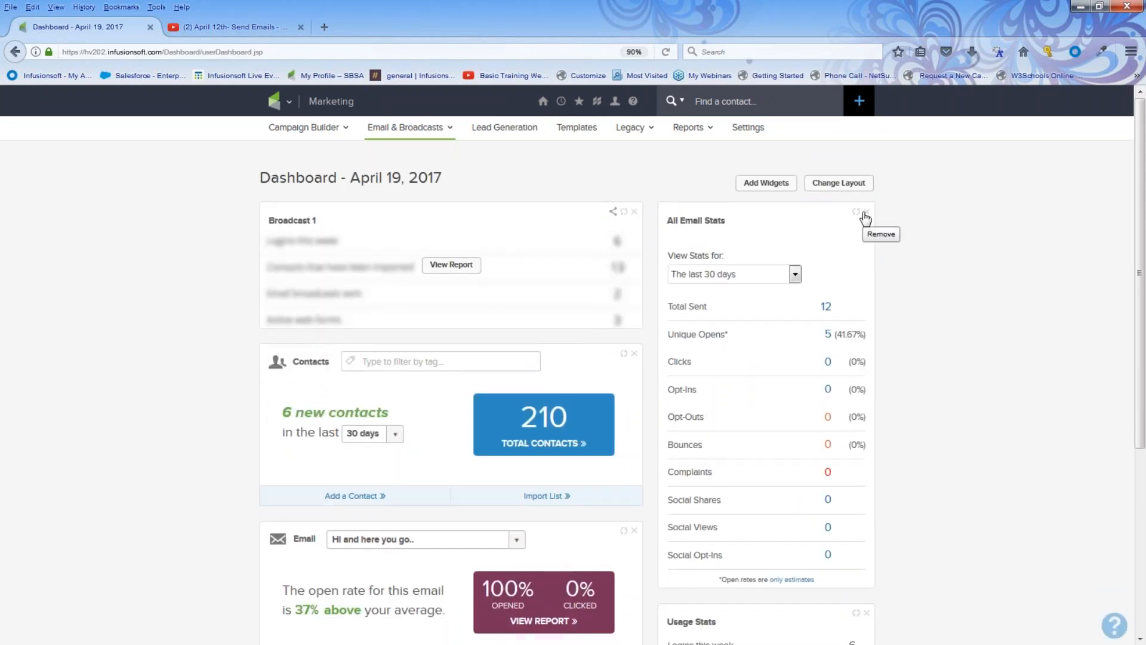
Go to Marketing > Email & Broadcasts and start a new email broadcast.
{"action": "mouse_move", "coordinate": [273, 105]}
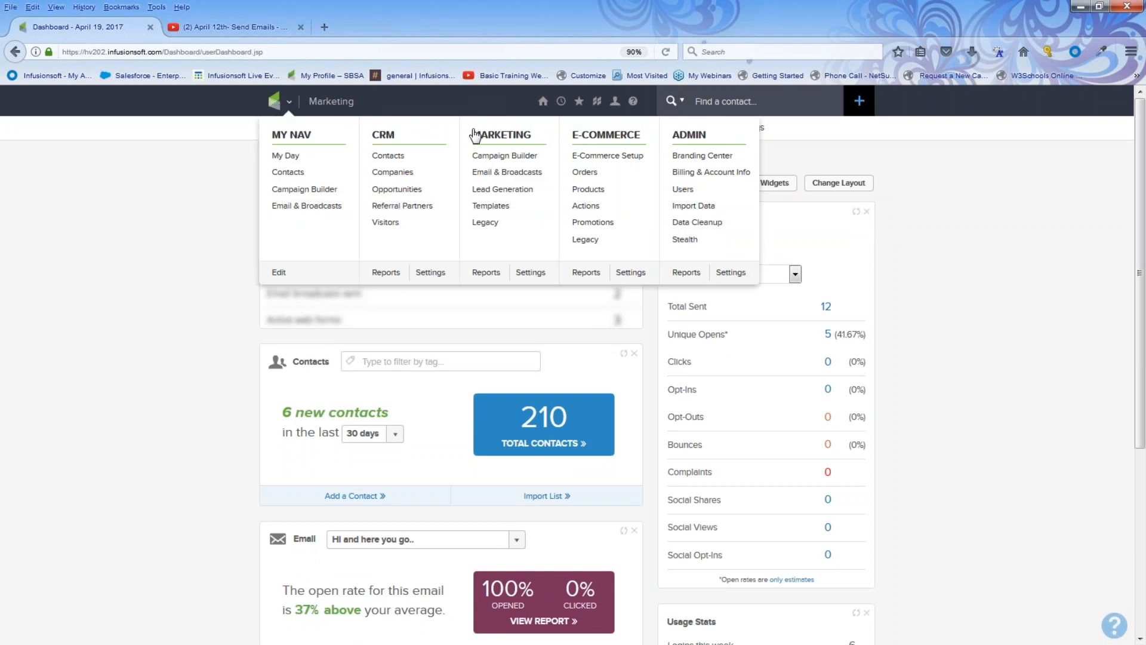
{"action": "left_click", "coordinate": [502, 173]}
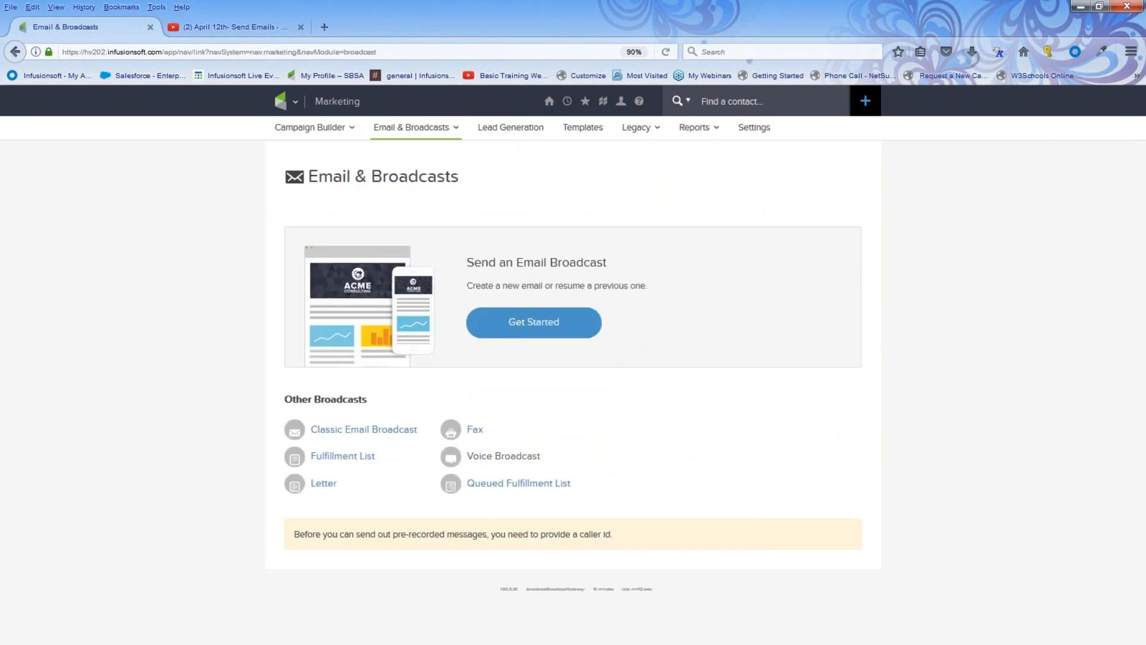
{"action": "left_click", "coordinate": [518, 326]}
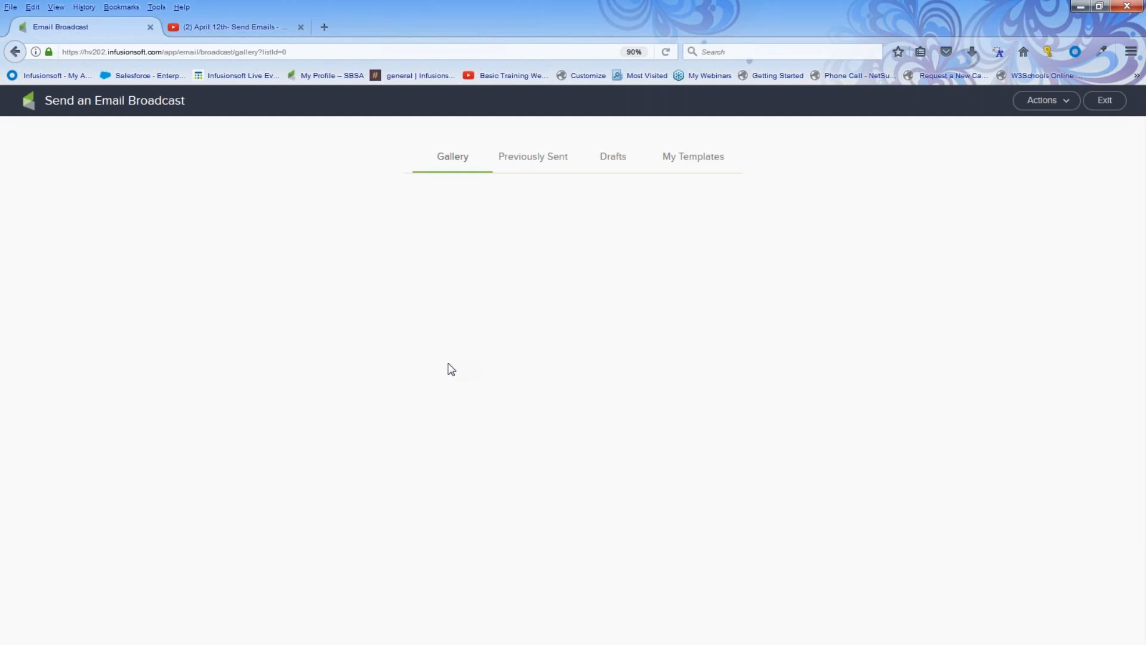
Close the second browser tab and start a broadcast from the saved April Newsletter template.
{"action": "mouse_move", "coordinate": [409, 375]}
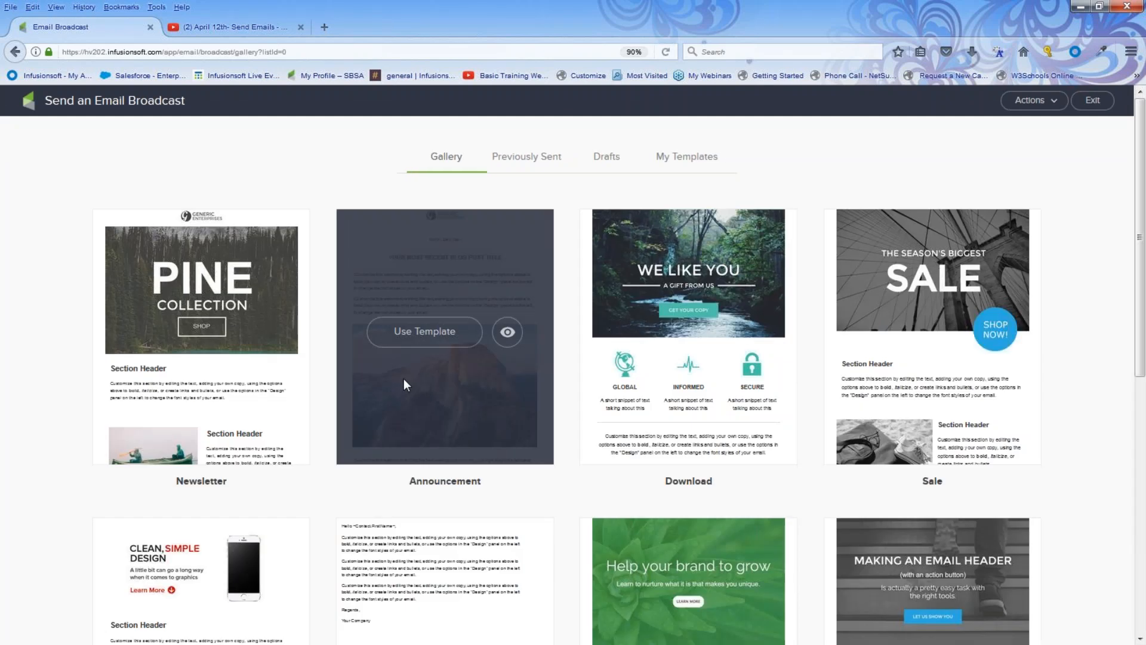
{"action": "left_click", "coordinate": [696, 160]}
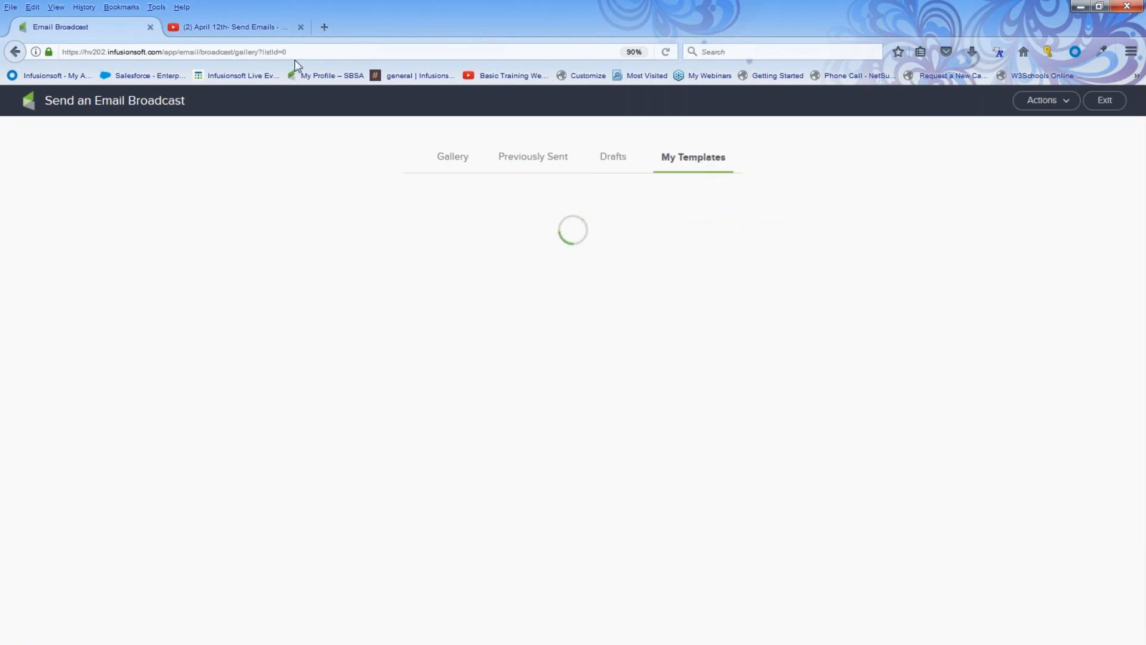
{"action": "left_click", "coordinate": [301, 27]}
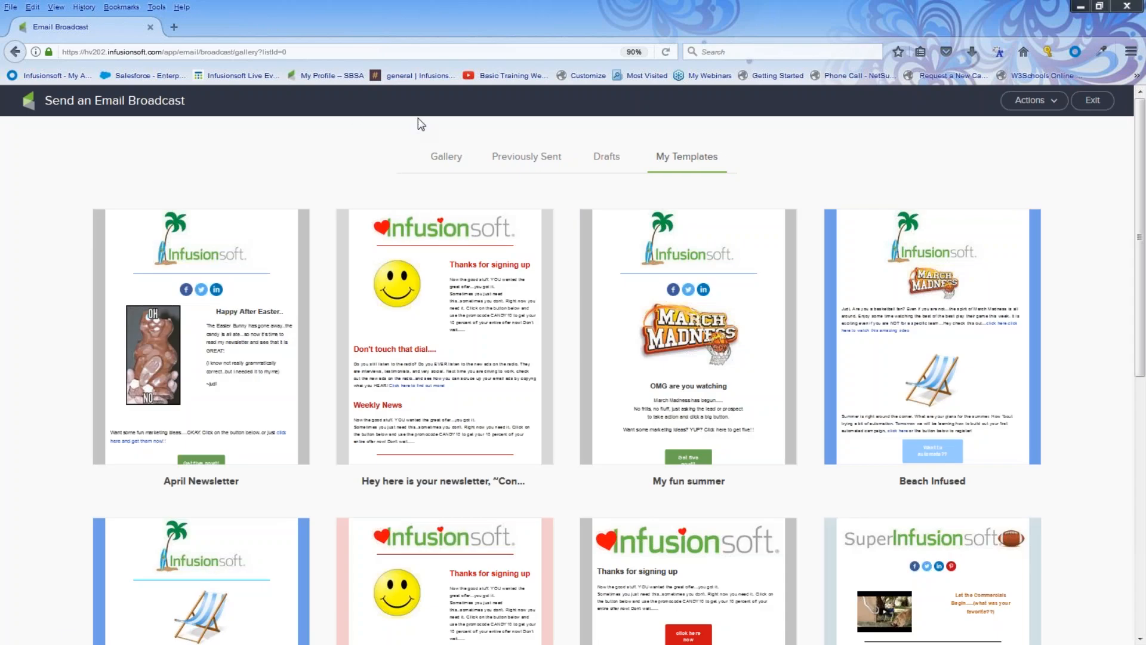
{"action": "mouse_move", "coordinate": [220, 222]}
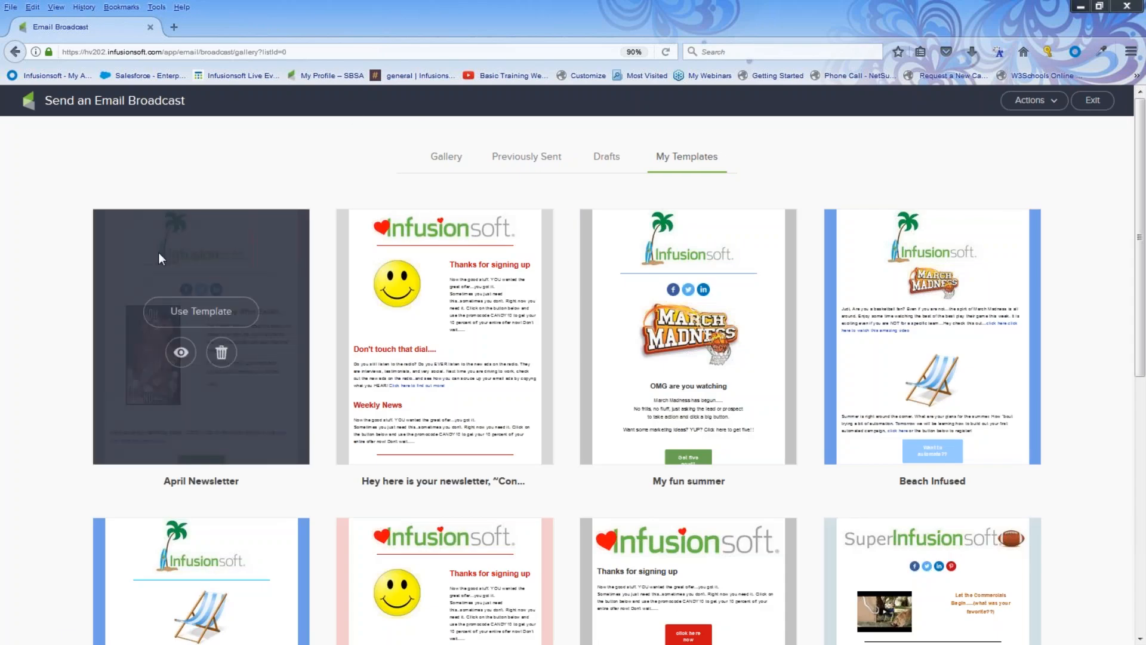
{"action": "left_click", "coordinate": [189, 321]}
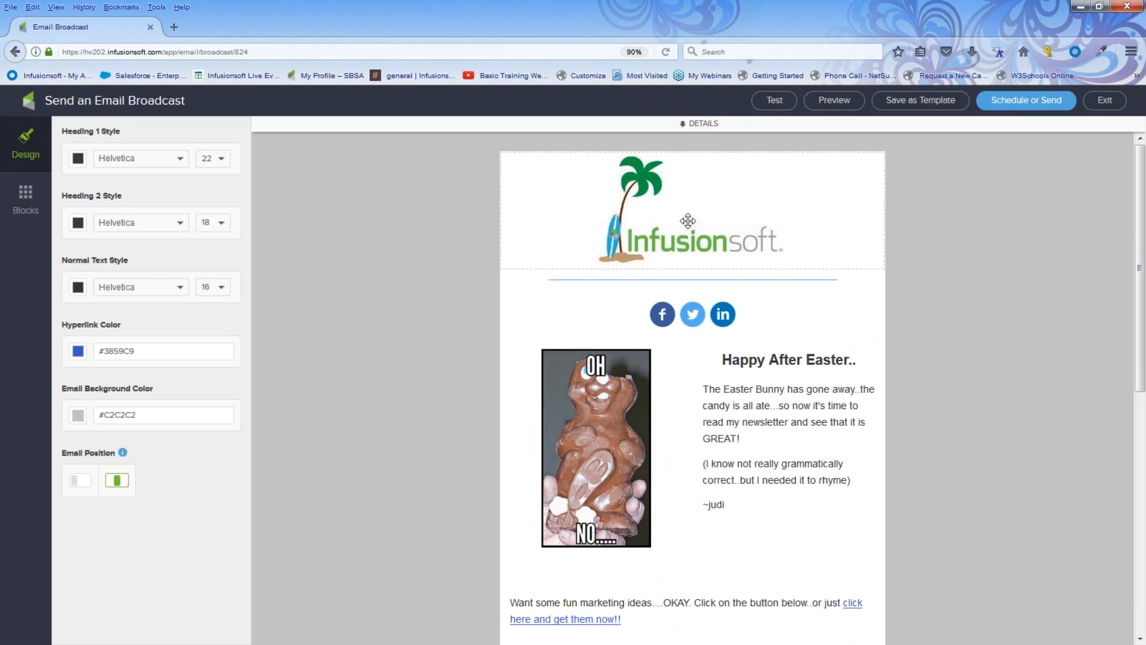
Scroll the newsletter preview down to the social icons and Unsubscribe footer.
{"action": "scroll", "coordinate": [683, 279], "scroll_direction": "down", "scroll_amount": 2}
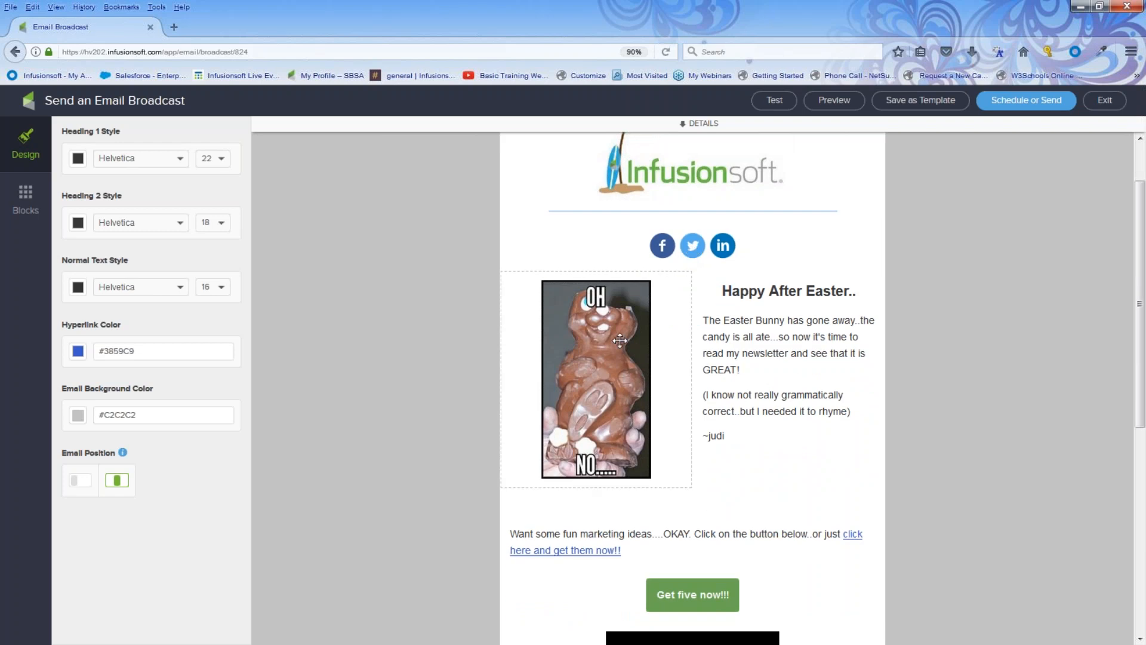
{"action": "scroll", "coordinate": [791, 350], "scroll_direction": "down", "scroll_amount": 2}
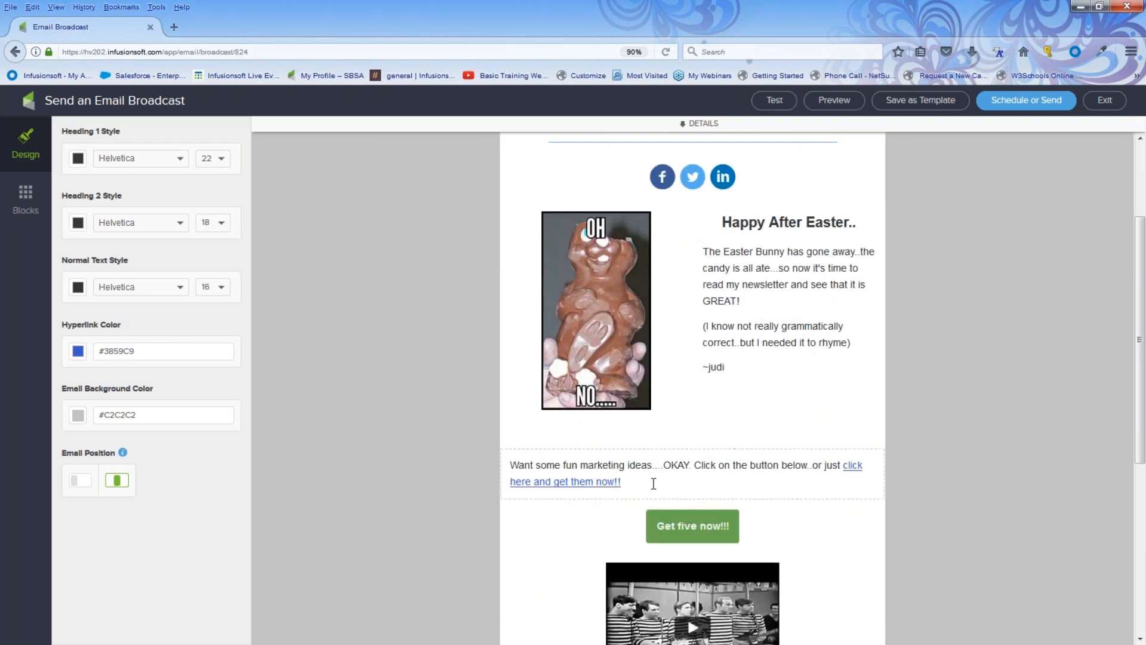
{"action": "scroll", "coordinate": [654, 482], "scroll_direction": "down", "scroll_amount": 4}
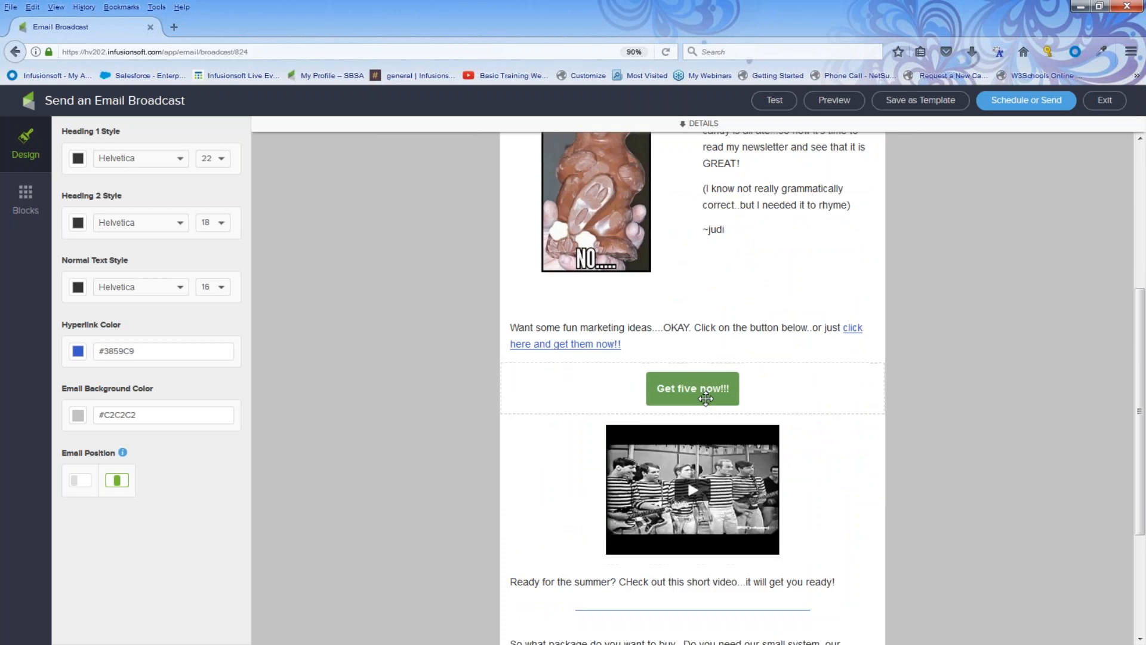
{"action": "scroll", "coordinate": [705, 398], "scroll_direction": "down", "scroll_amount": 2}
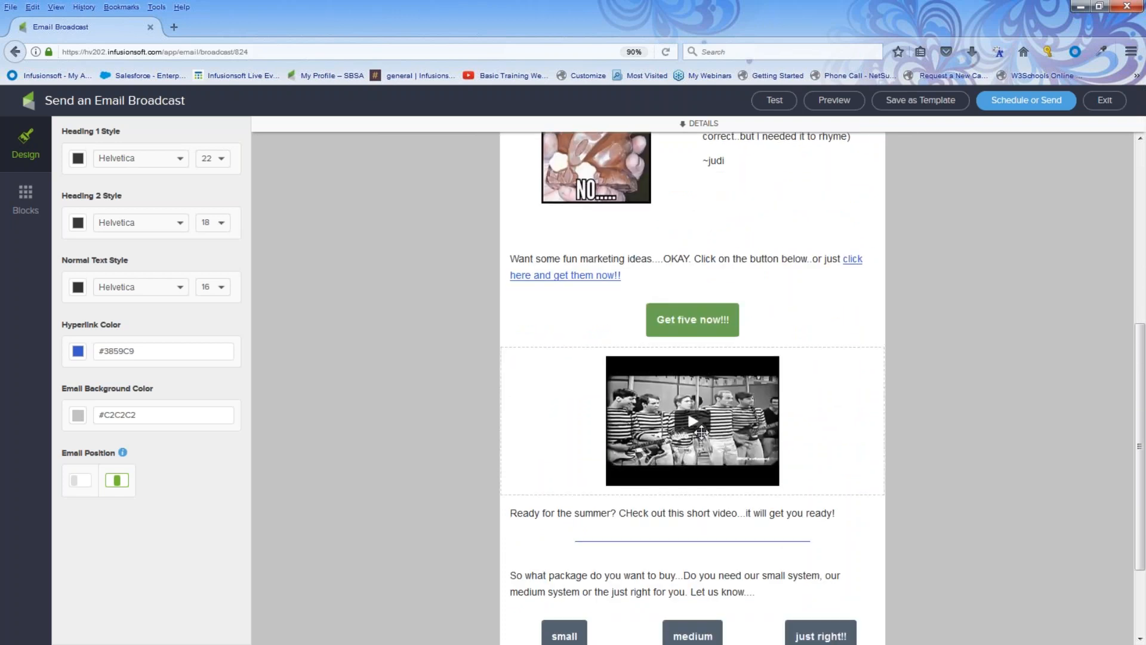
{"action": "scroll", "coordinate": [710, 442], "scroll_direction": "down", "scroll_amount": 2}
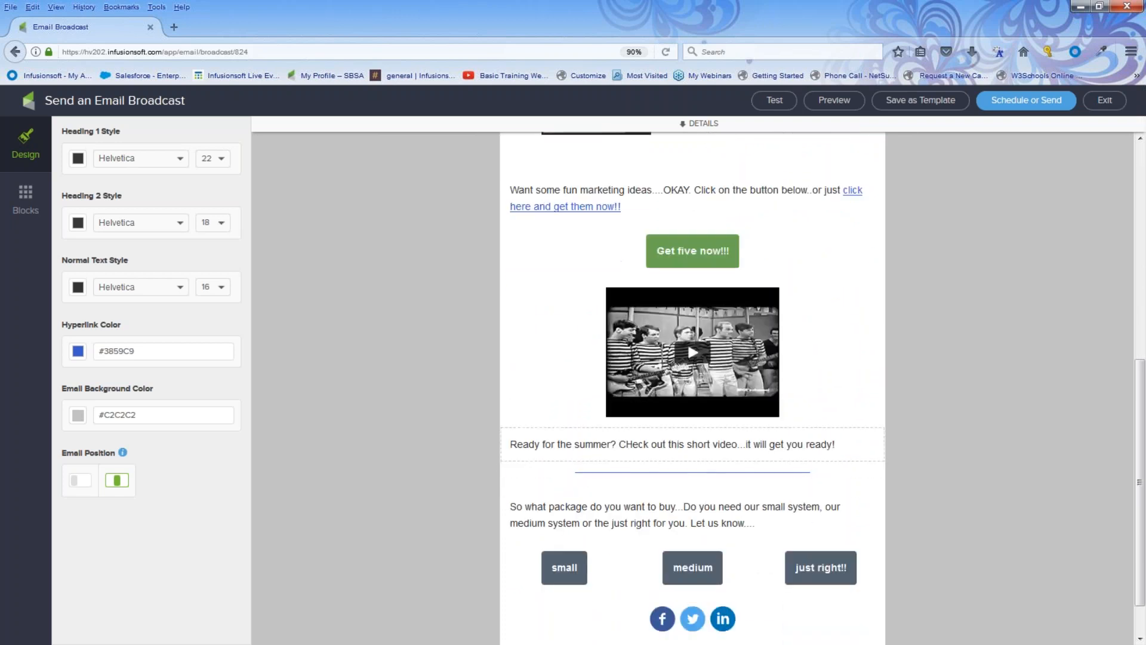
{"action": "scroll", "coordinate": [692, 470], "scroll_direction": "down", "scroll_amount": 2}
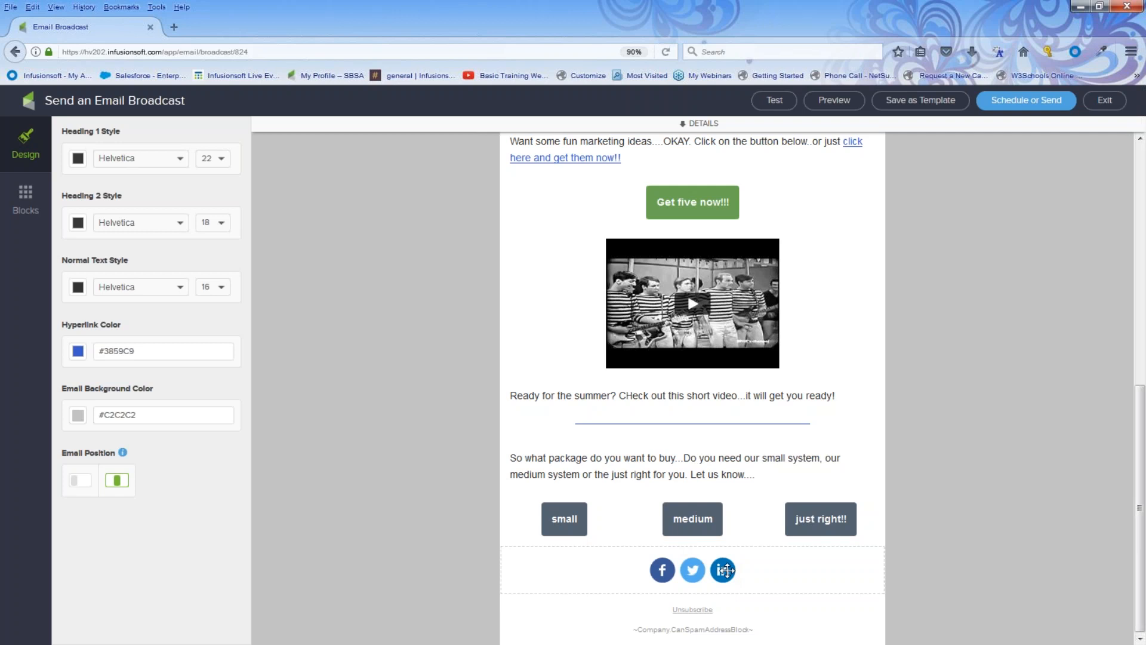
{"action": "scroll", "coordinate": [726, 570], "scroll_direction": "up", "scroll_amount": 5}
Recolour the 'Get five now!!!' button royal blue (#437AD4) and deselect it.
{"action": "left_click", "coordinate": [680, 343]}
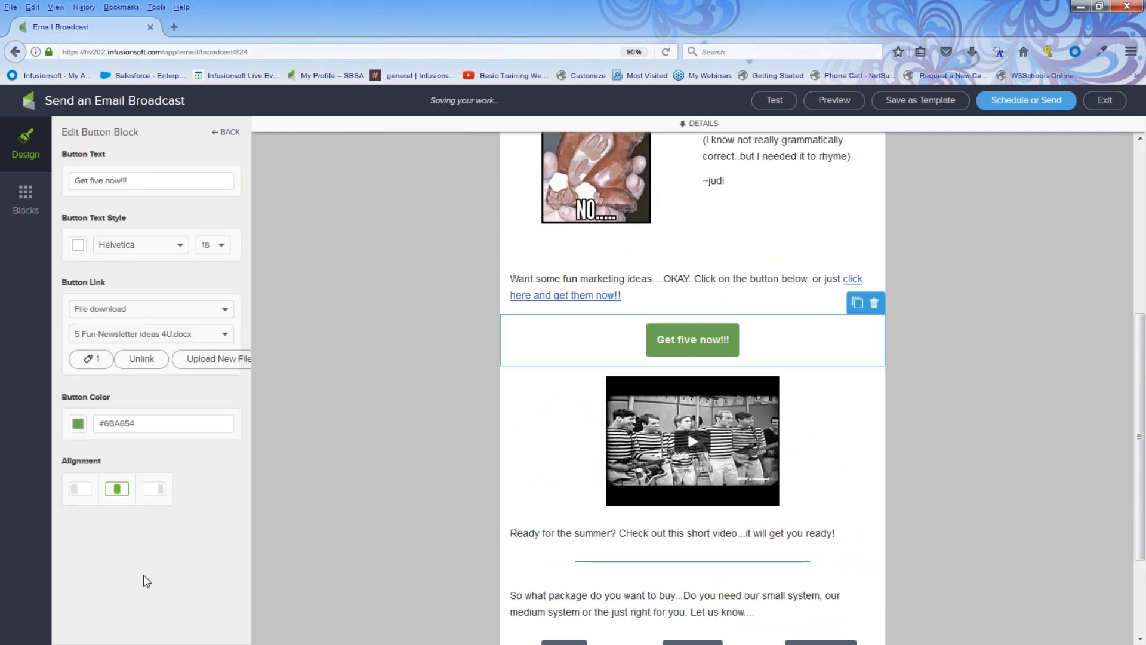
{"action": "left_click", "coordinate": [79, 425]}
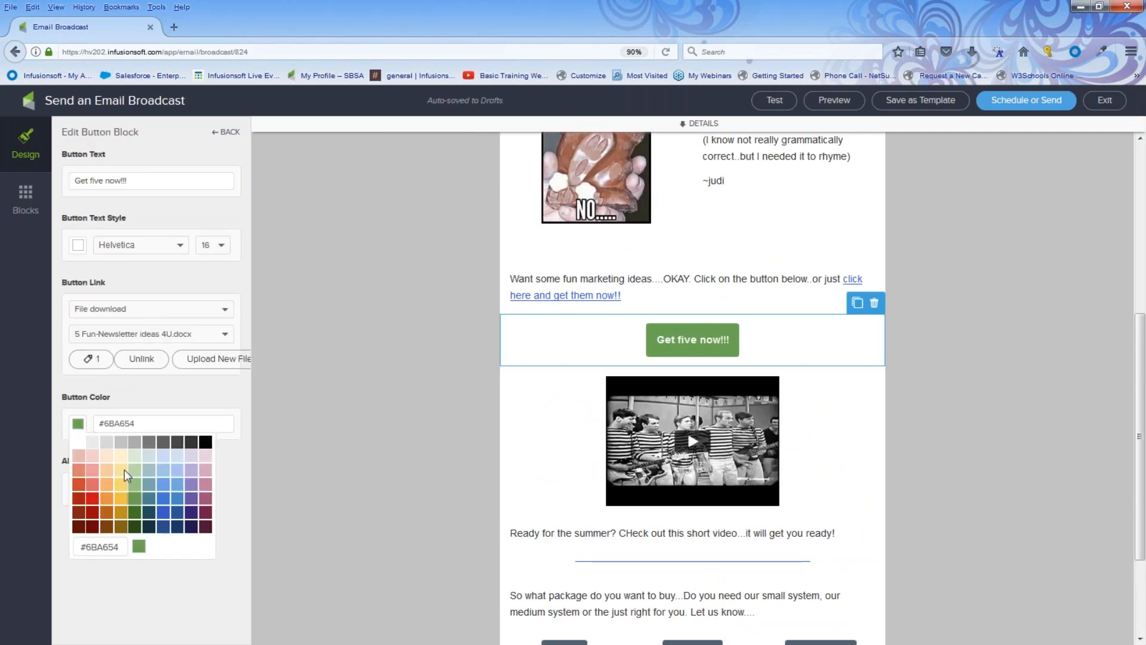
{"action": "left_click", "coordinate": [178, 484]}
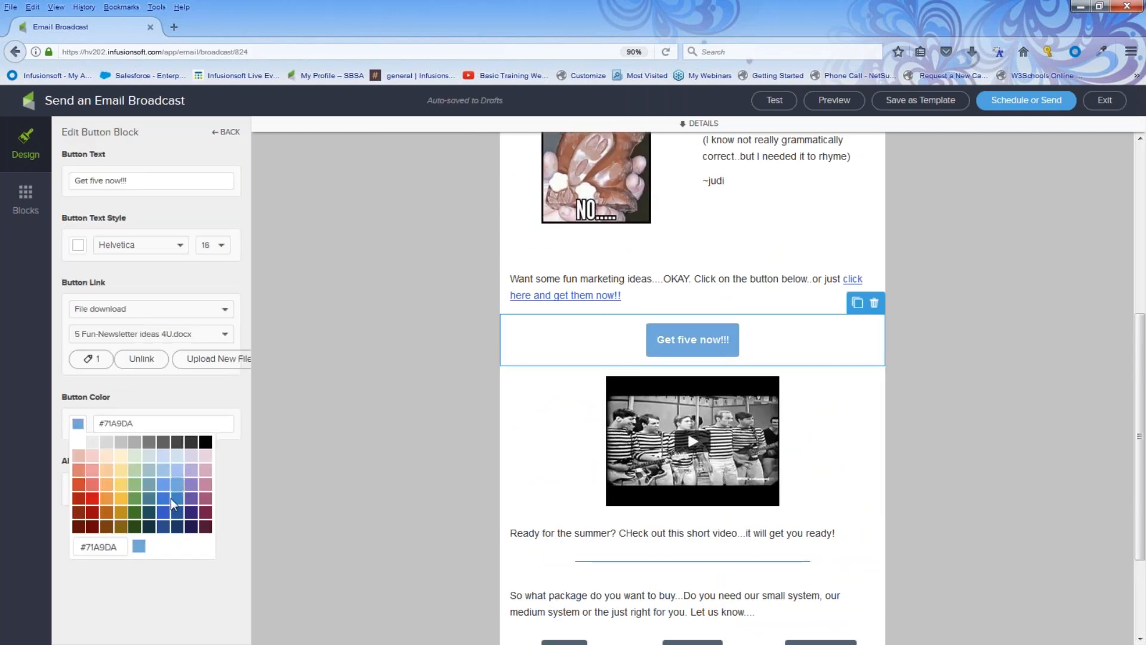
{"action": "left_click", "coordinate": [176, 500]}
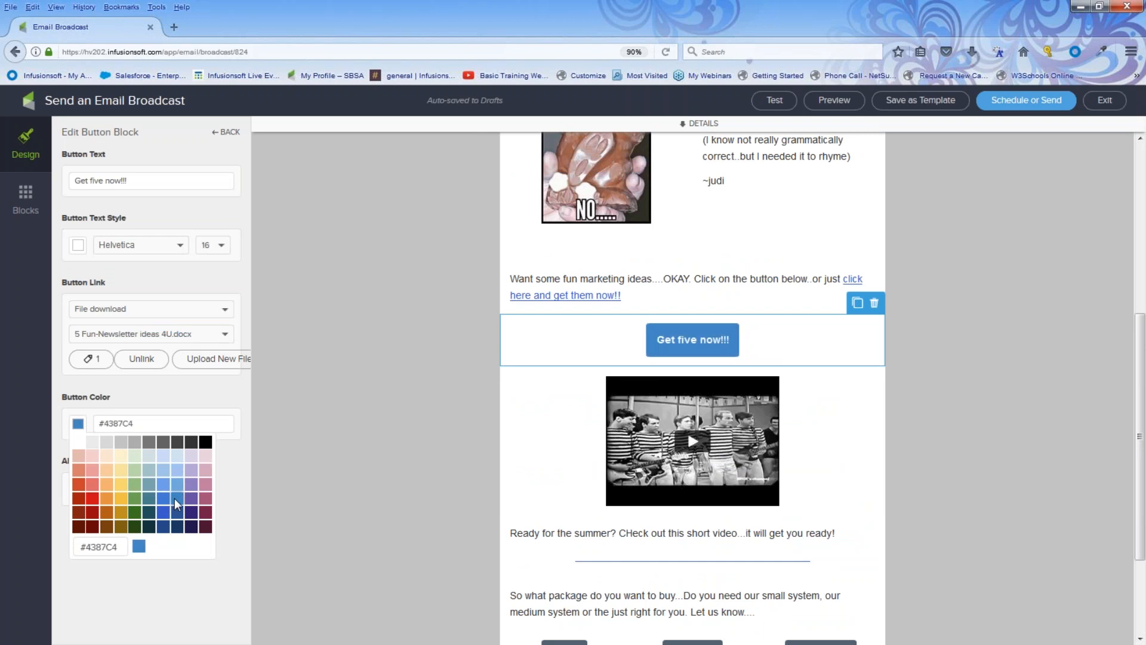
{"action": "left_click", "coordinate": [163, 511]}
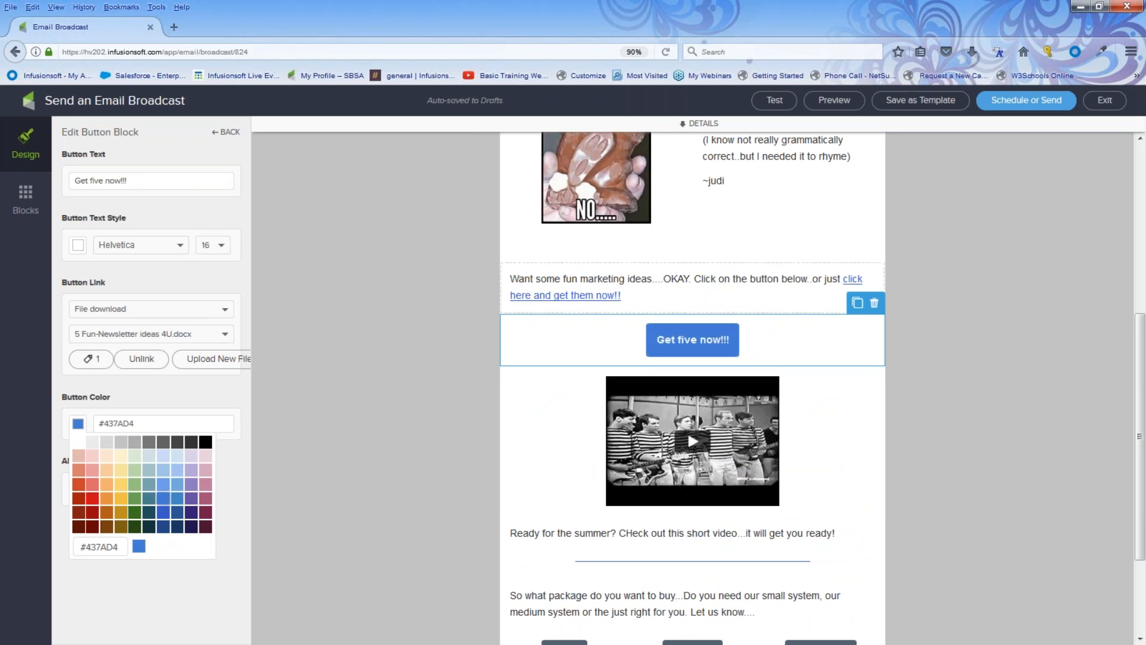
{"action": "left_click", "coordinate": [394, 343]}
{"action": "scroll", "coordinate": [551, 319], "scroll_direction": "up", "scroll_amount": 5}
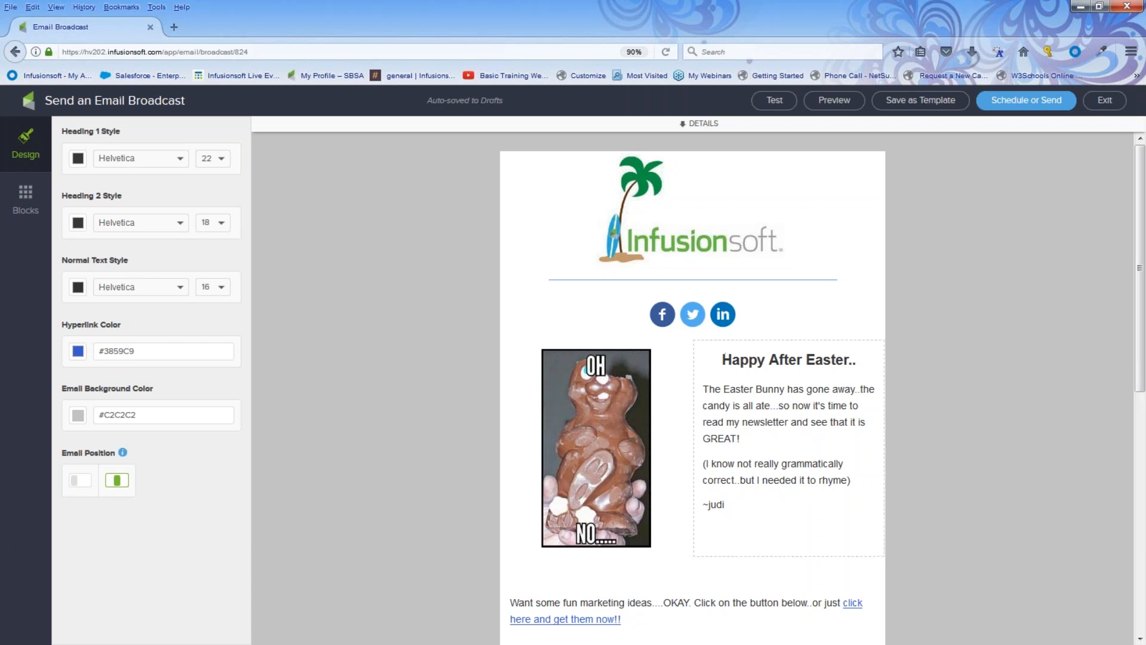
Insert '..' and the First Name merge field after GREAT!, then preview on desktop and phone.
{"action": "left_click", "coordinate": [747, 441]}
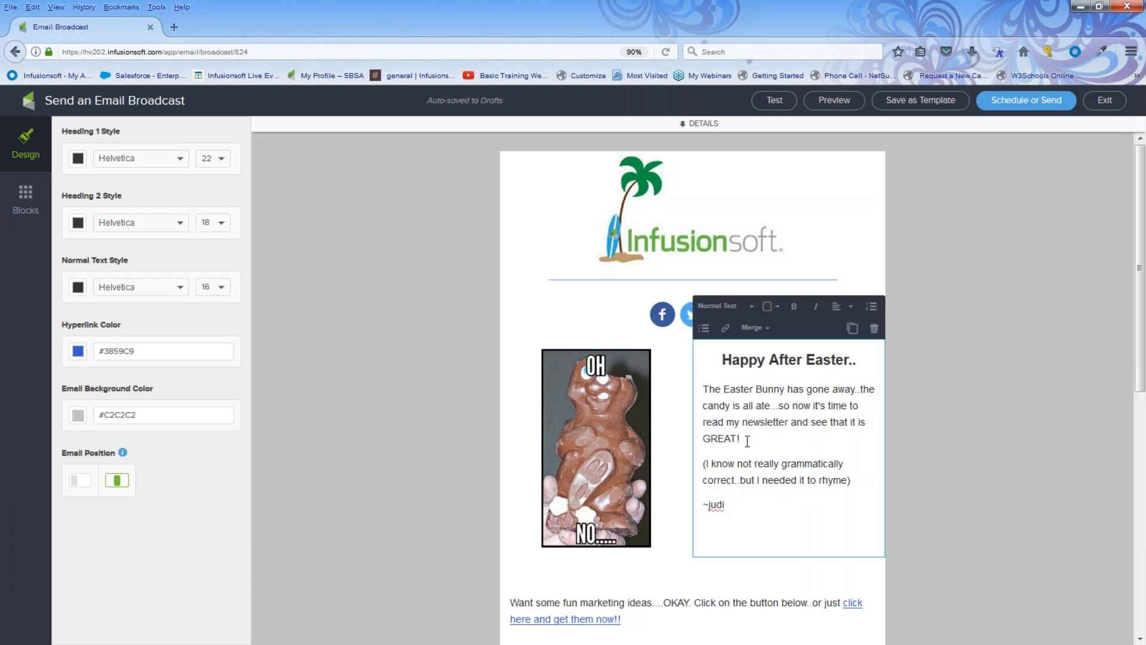
{"action": "type", "text": "..."}
{"action": "left_click", "coordinate": [753, 328]}
{"action": "left_click", "coordinate": [760, 351]}
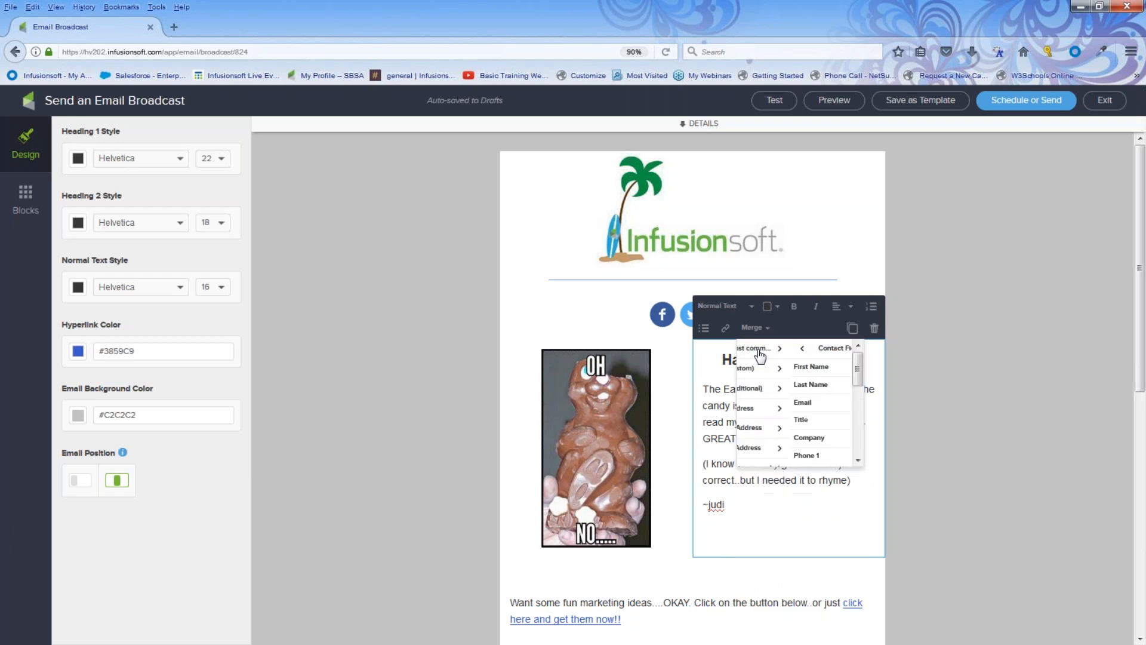
{"action": "left_click", "coordinate": [762, 368]}
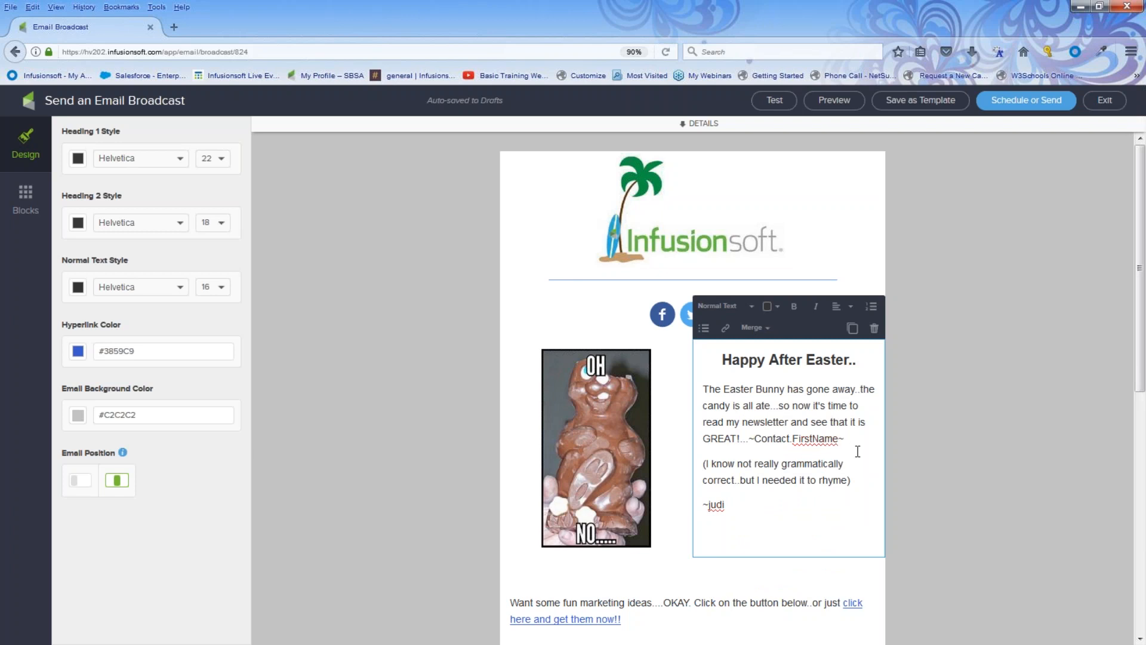
{"action": "left_click", "coordinate": [832, 108]}
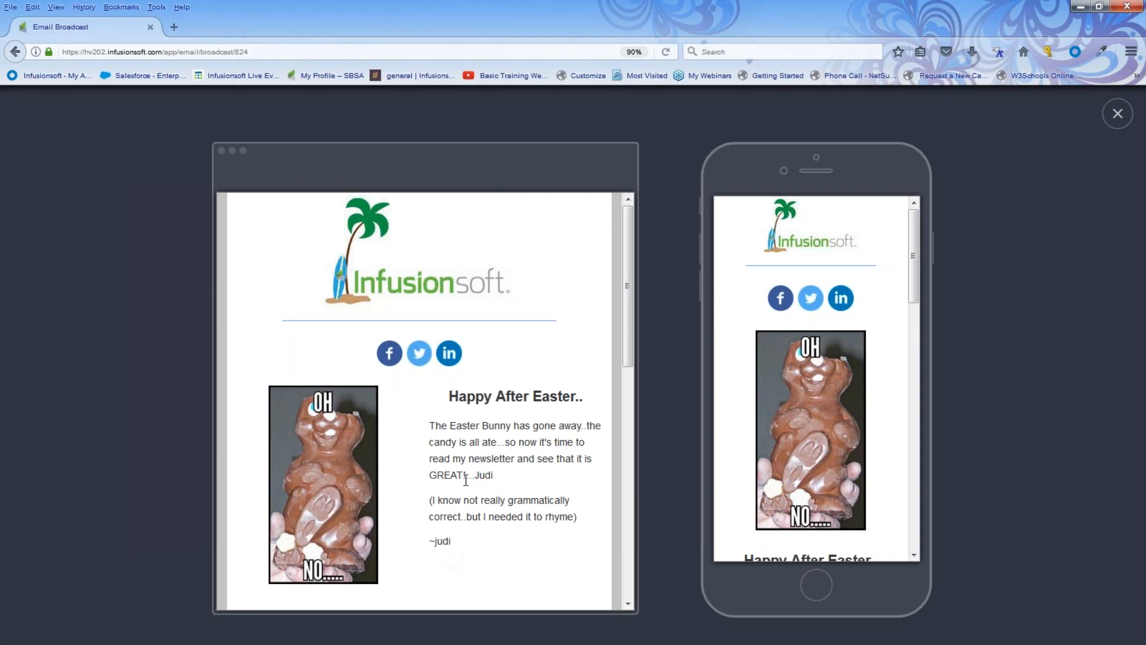
Close the preview and scroll the editor back to the top of the email.
{"action": "left_click_drag", "start_coordinate": [493, 475], "coordinate": [475, 481]}
{"action": "left_click", "coordinate": [1117, 113]}
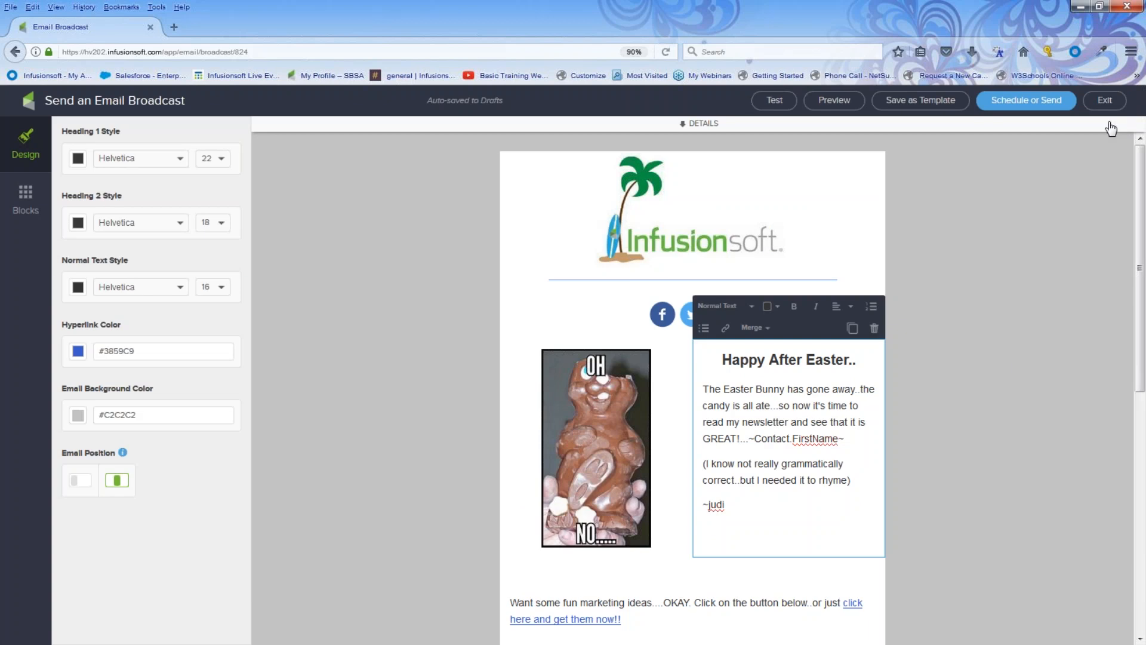
{"action": "scroll", "coordinate": [1011, 361], "scroll_direction": "down", "scroll_amount": 3}
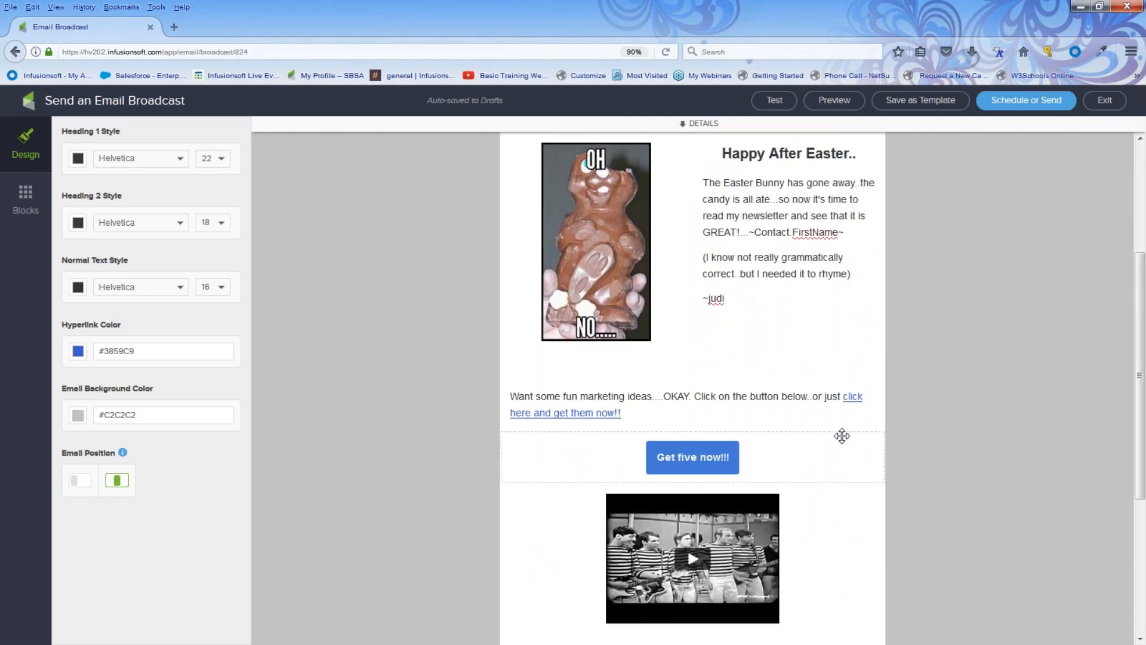
{"action": "scroll", "coordinate": [424, 468], "scroll_direction": "up", "scroll_amount": 2}
{"action": "scroll", "coordinate": [423, 468], "scroll_direction": "up", "scroll_amount": 2}
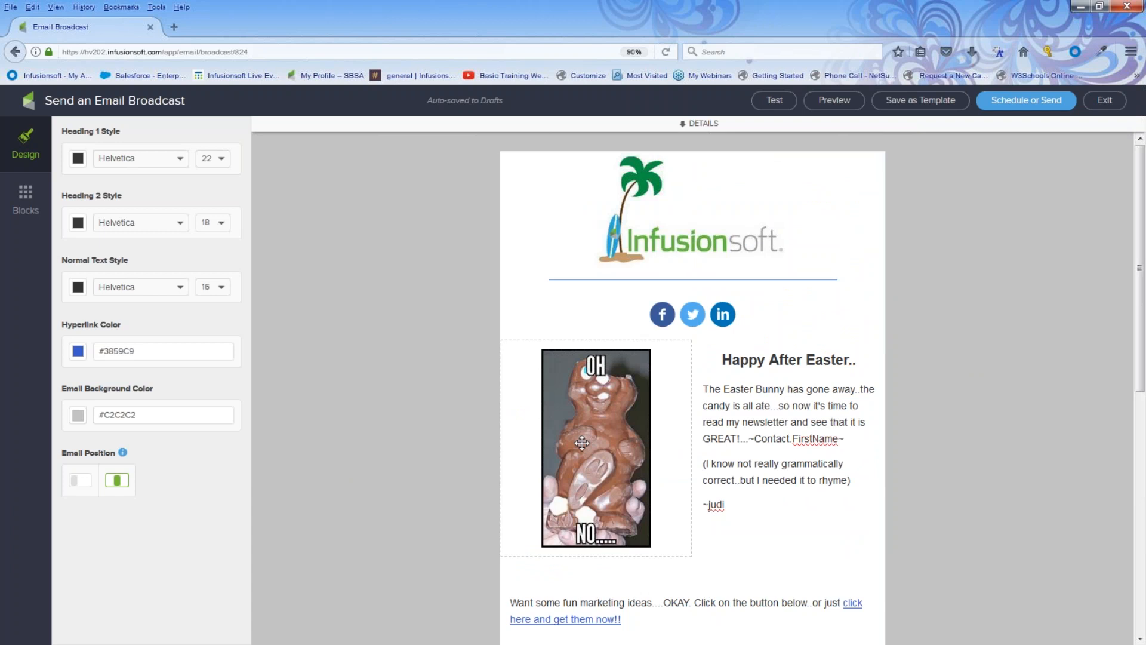
Expand the sender, recipients and subject details and open a New List recipient search.
{"action": "left_click", "coordinate": [684, 127]}
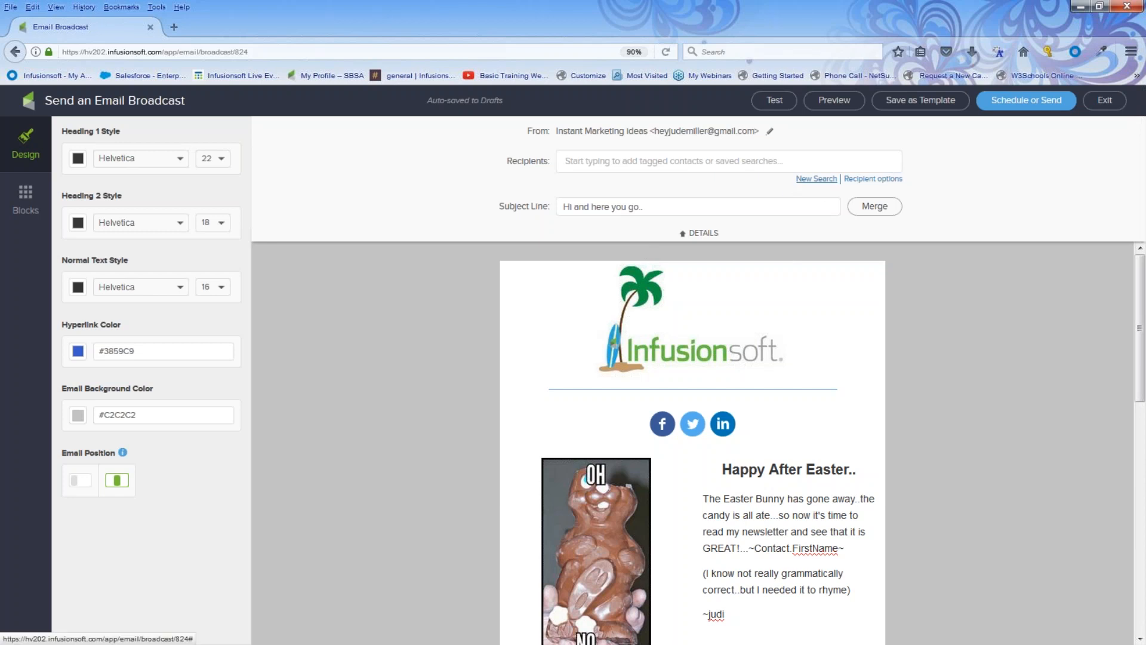
{"action": "left_click", "coordinate": [818, 180]}
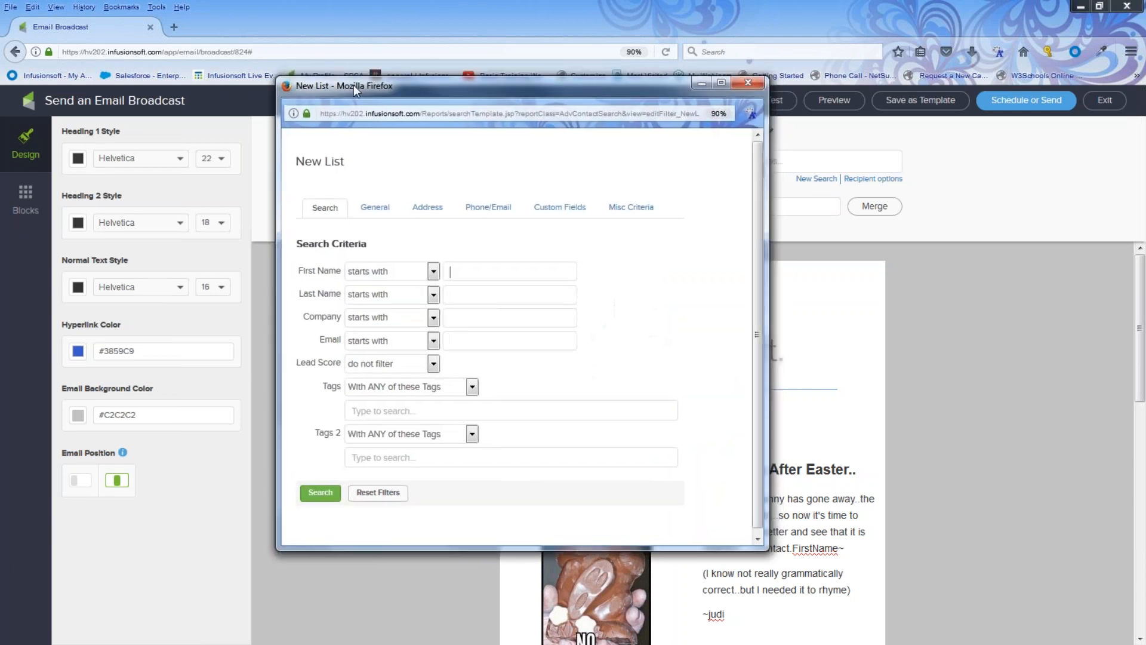
{"action": "left_click_drag", "start_coordinate": [353, 85], "coordinate": [170, 86]}
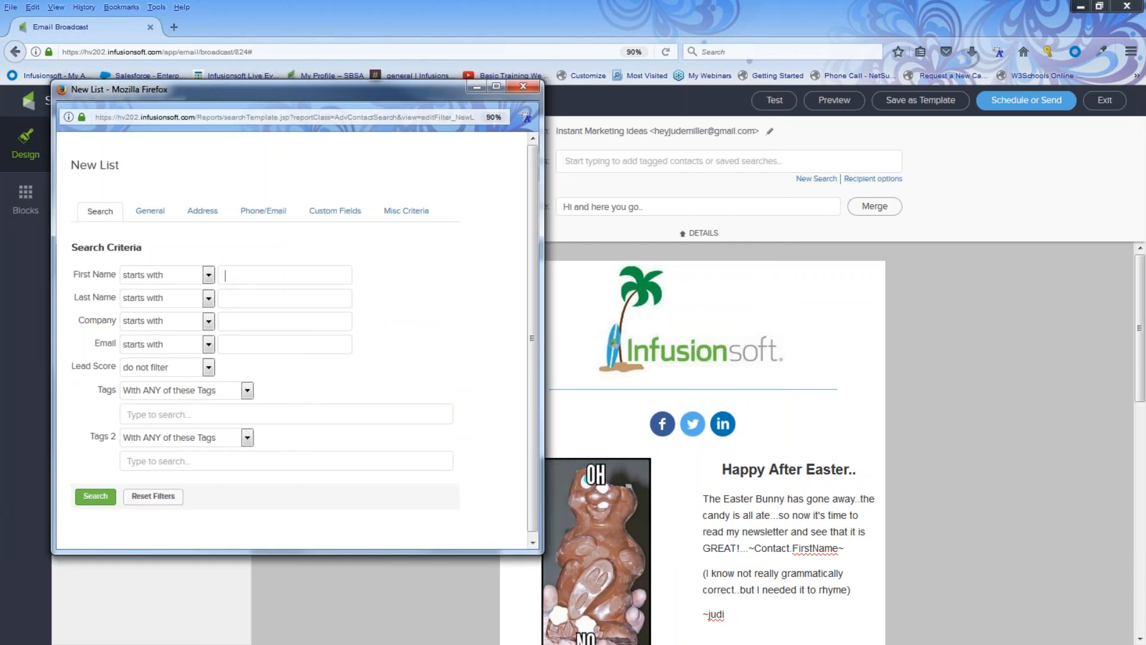
Run the New List search, adding its 210 contacts as recipients.
{"action": "left_click", "coordinate": [92, 499]}
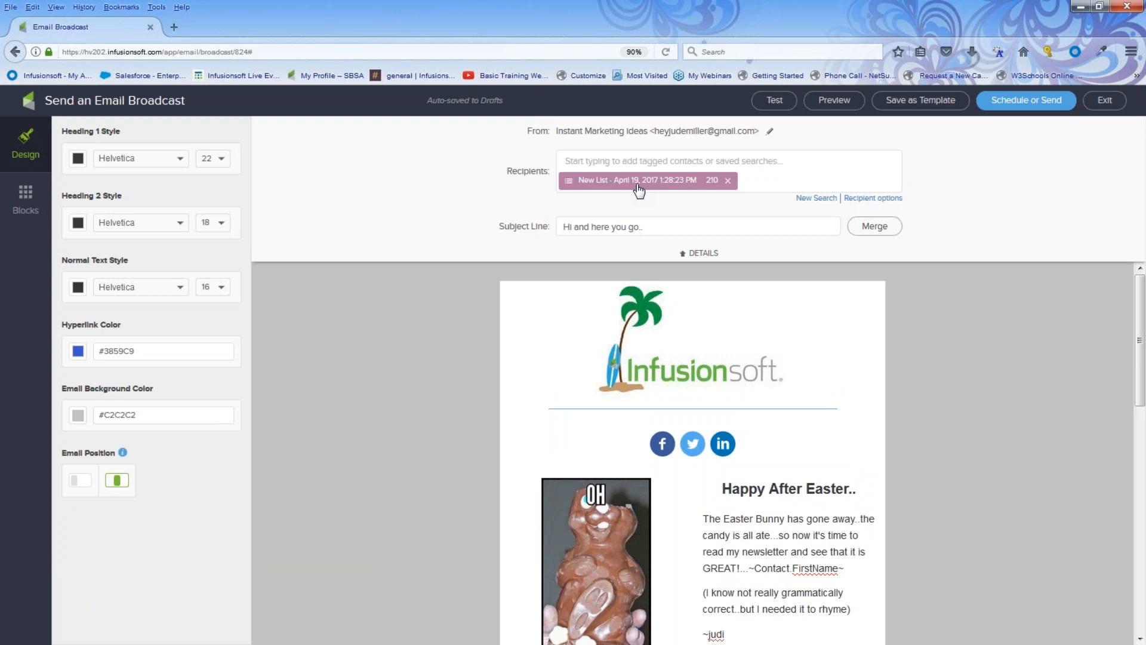
Replace the new list with the Awesome NL List saved search as recipients.
{"action": "left_click", "coordinate": [728, 181]}
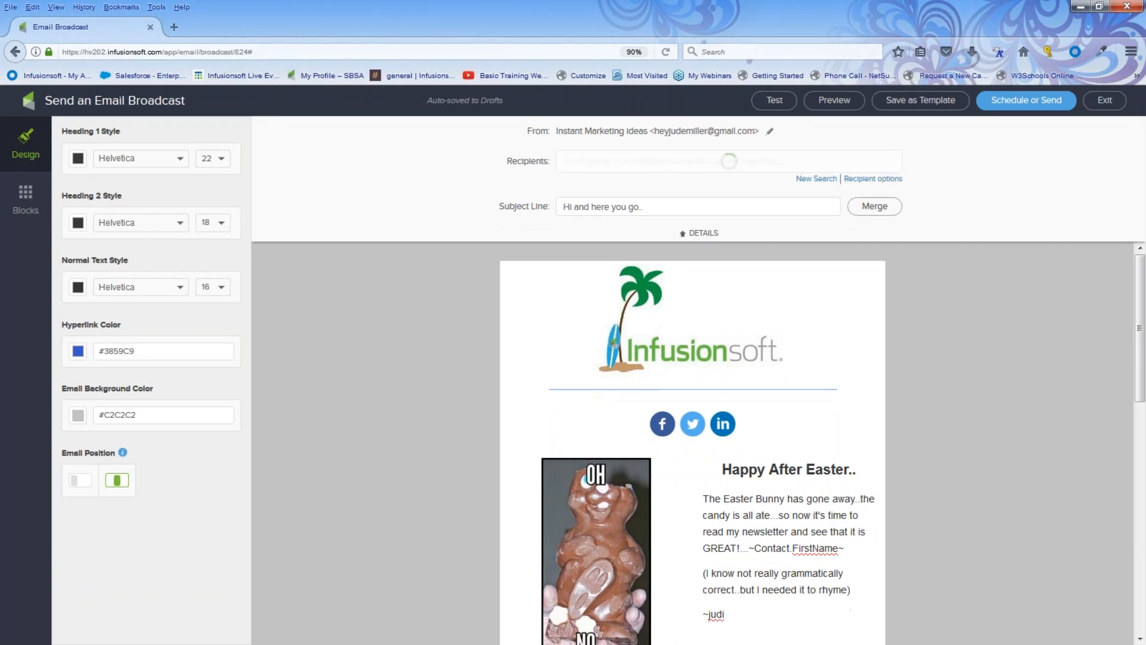
{"action": "left_click", "coordinate": [719, 161]}
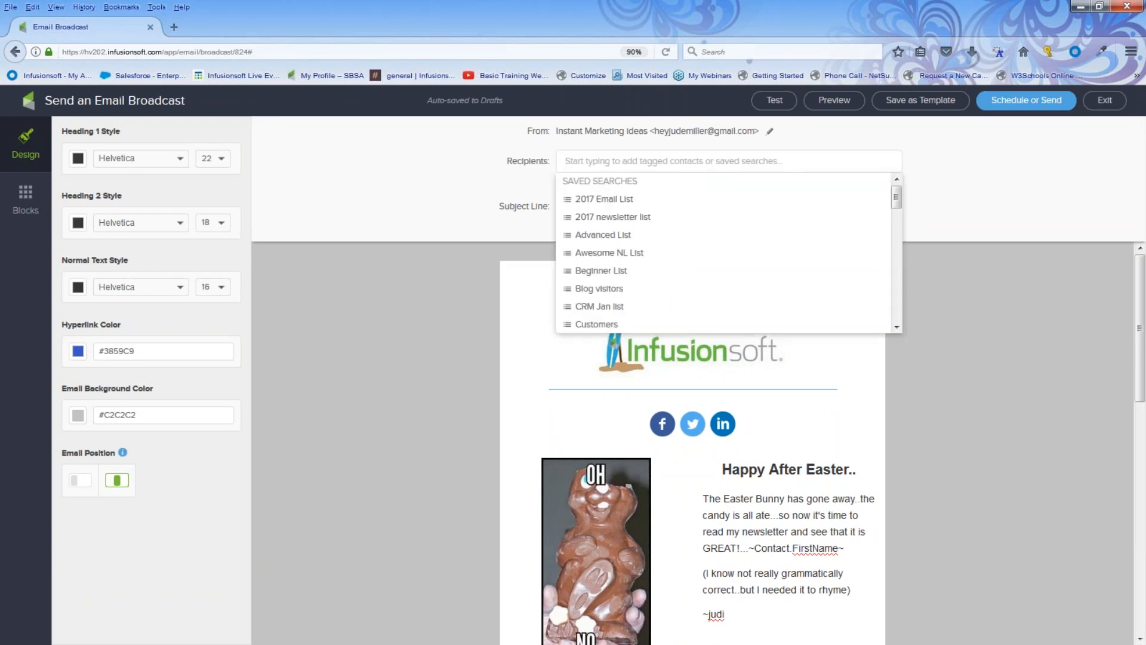
{"action": "type", "text": "aw"}
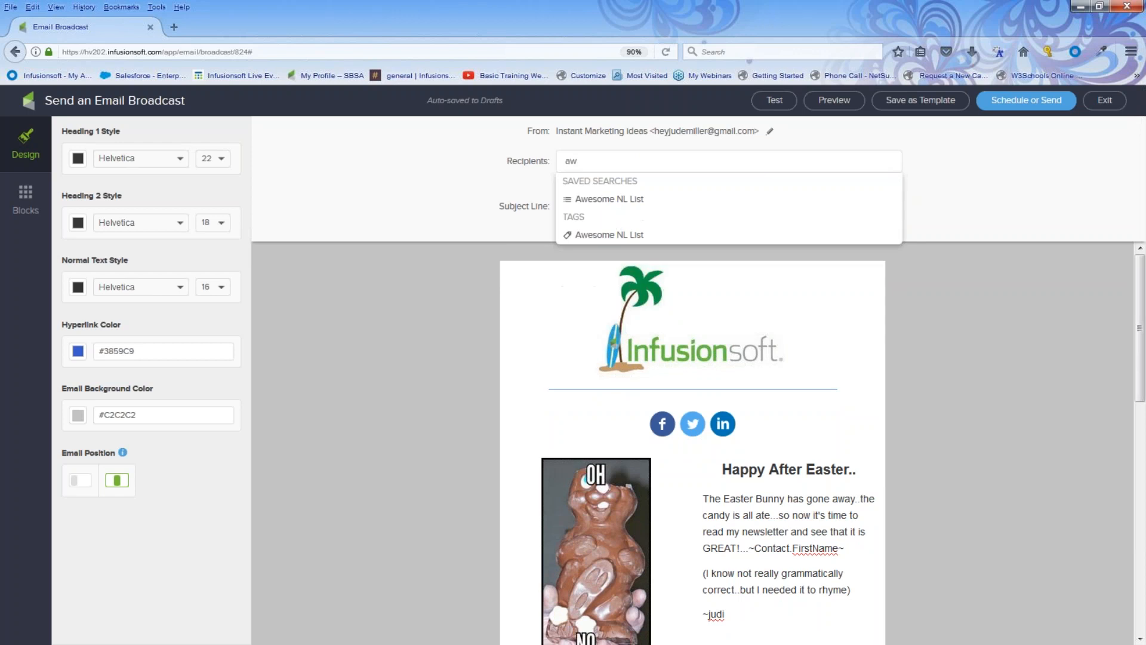
{"action": "key", "text": "Down"}
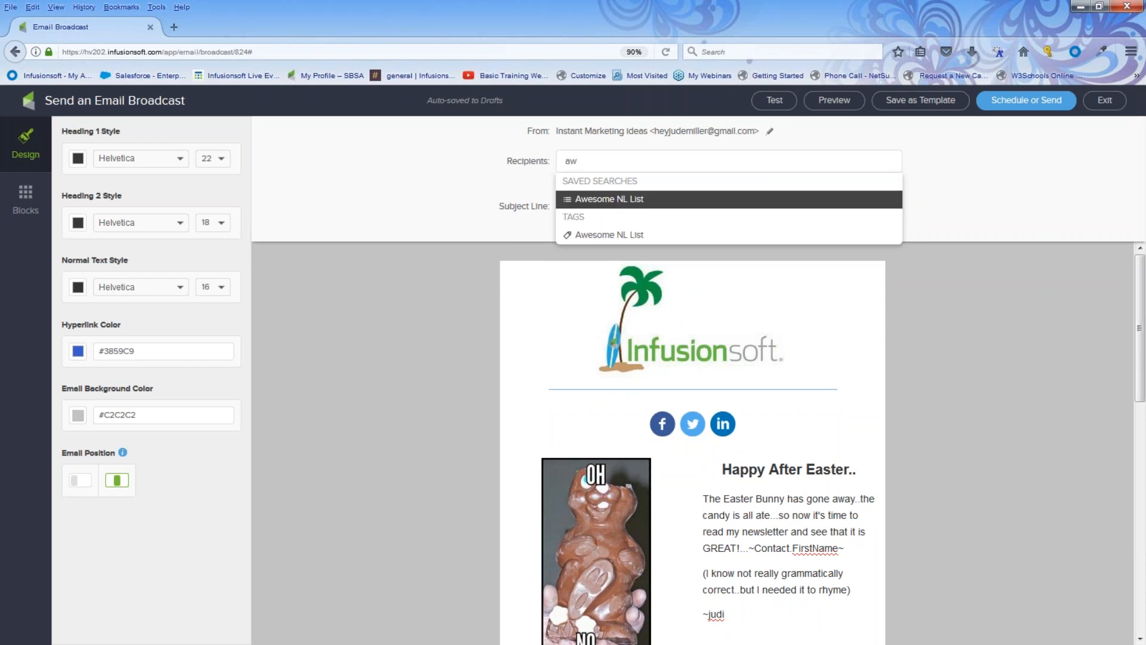
{"action": "left_click", "coordinate": [634, 208]}
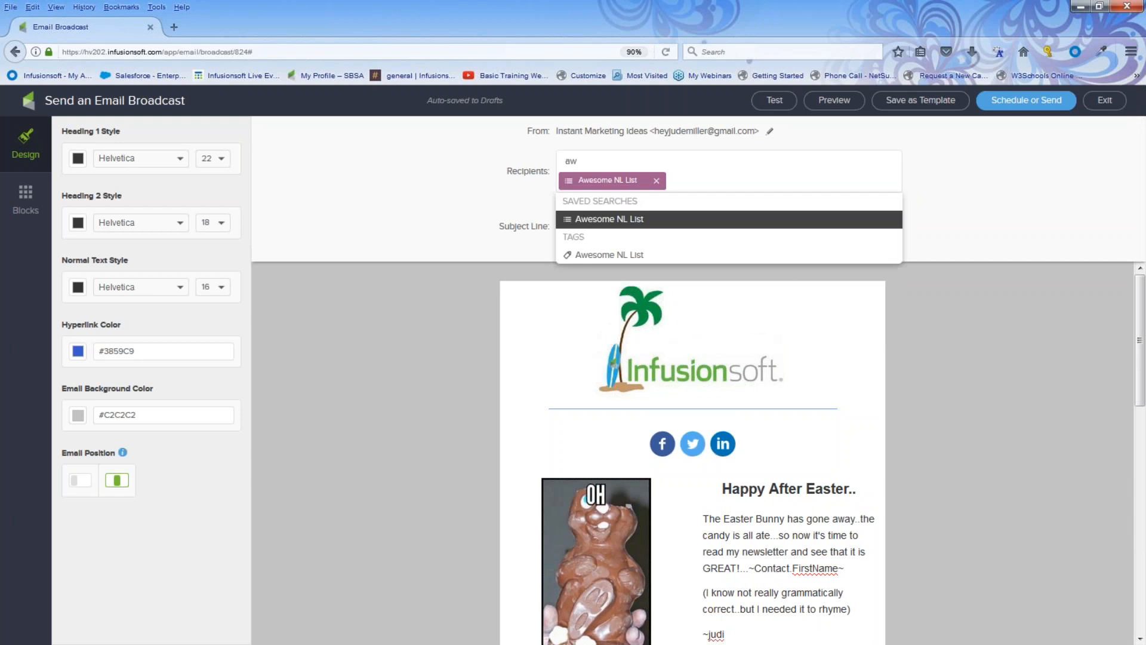
{"action": "left_click", "coordinate": [662, 182]}
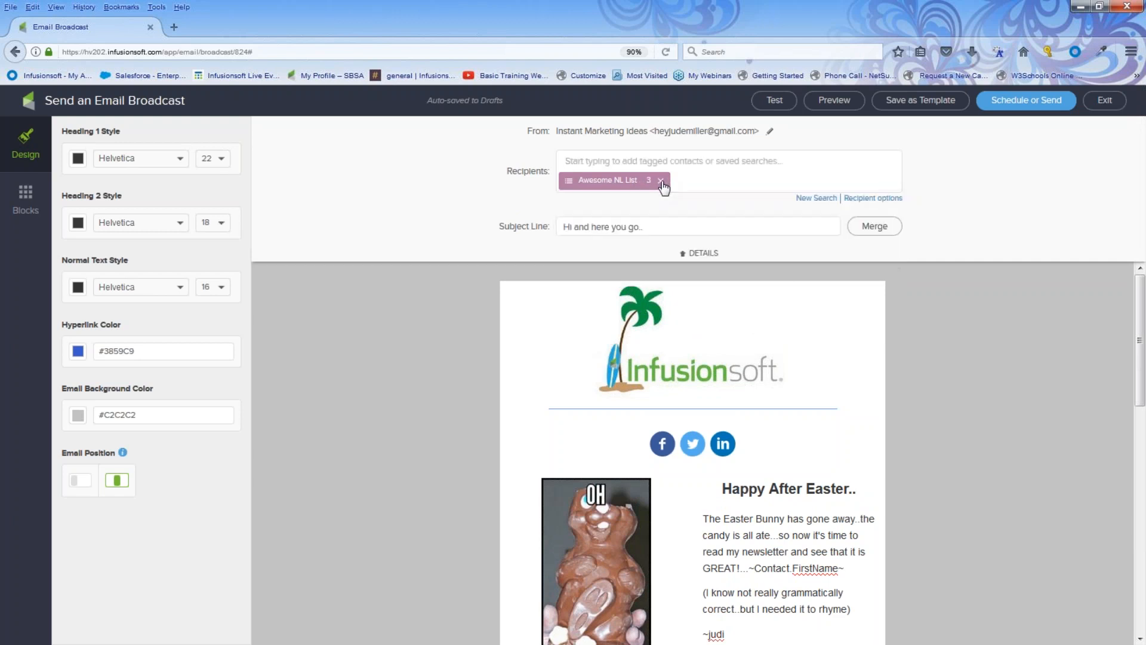
Add the Awesome NL List tag and remove the same-named saved search from recipients.
{"action": "left_click", "coordinate": [635, 162]}
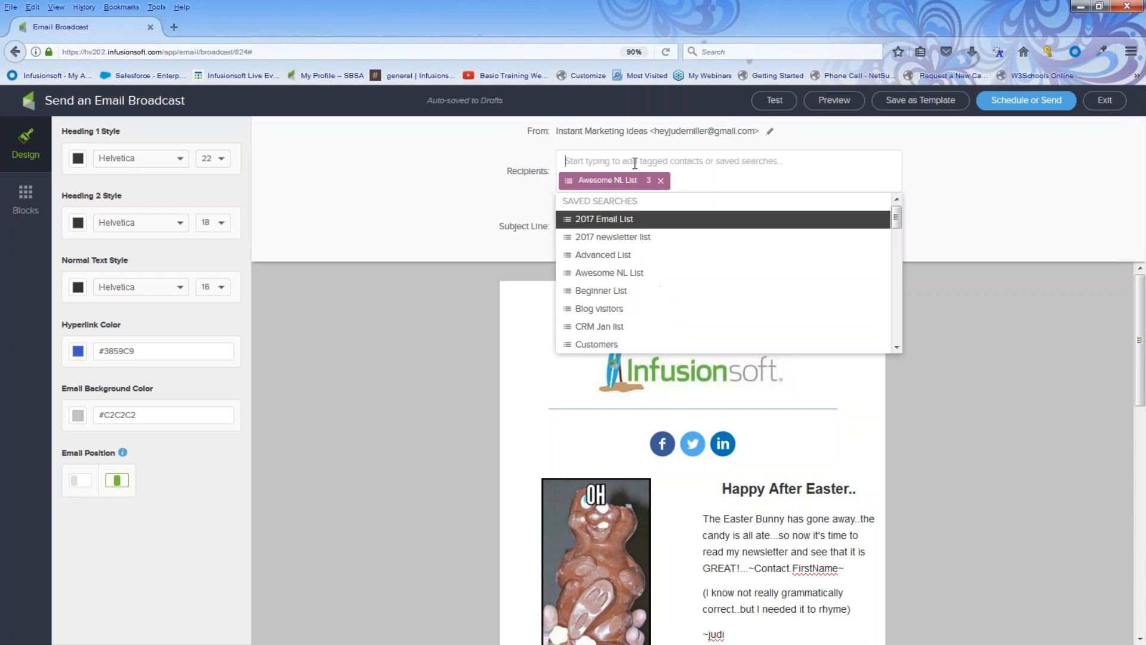
{"action": "left_click", "coordinate": [662, 183]}
{"action": "left_click", "coordinate": [607, 161]}
{"action": "left_click", "coordinate": [698, 157]}
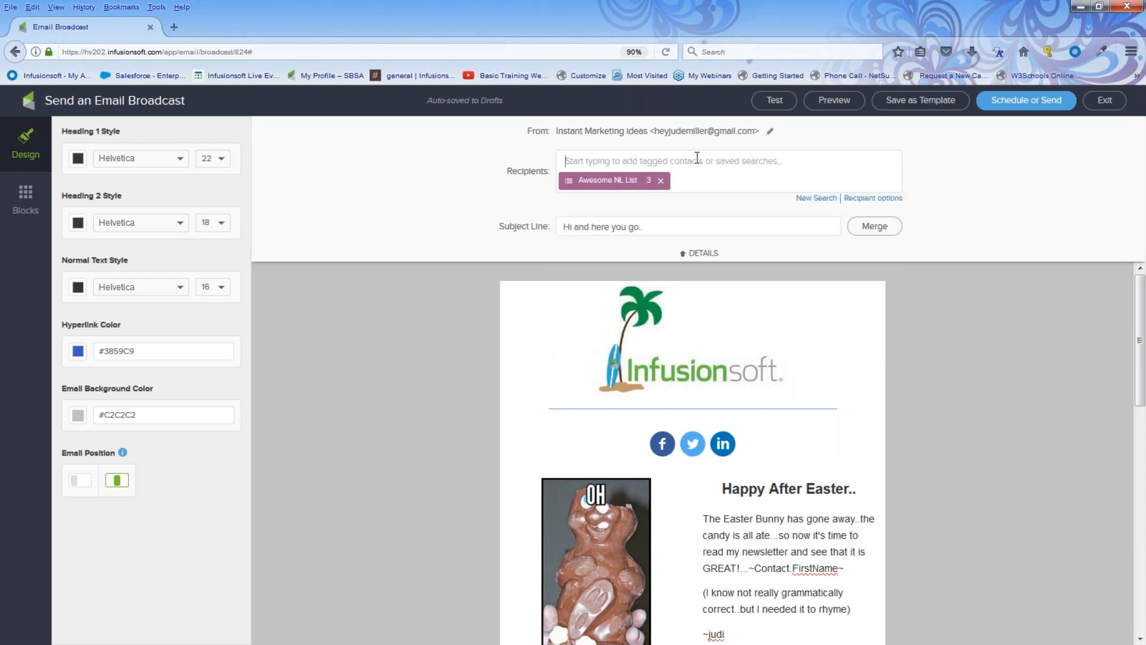
{"action": "left_click", "coordinate": [694, 157]}
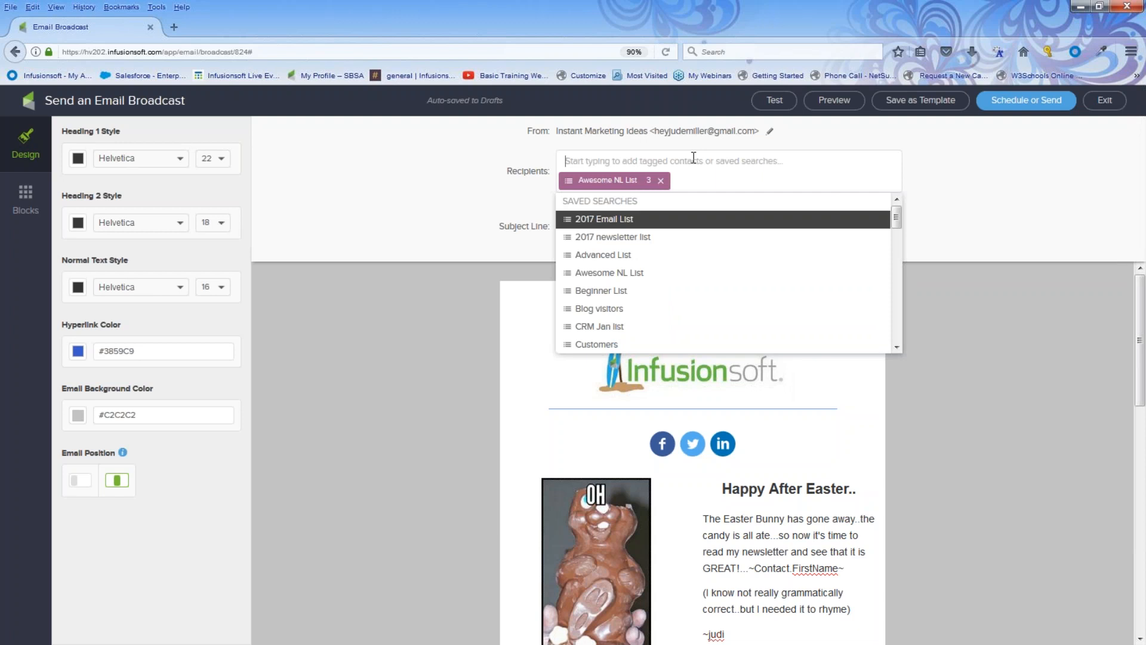
{"action": "type", "text": "awe"}
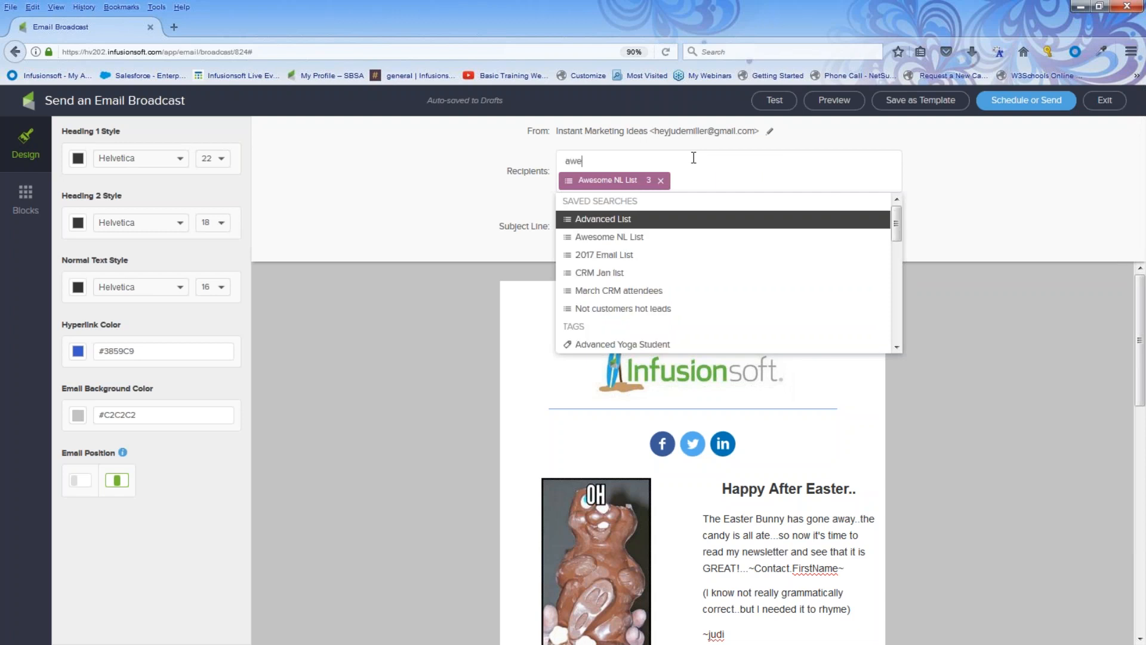
{"action": "left_click", "coordinate": [616, 256]}
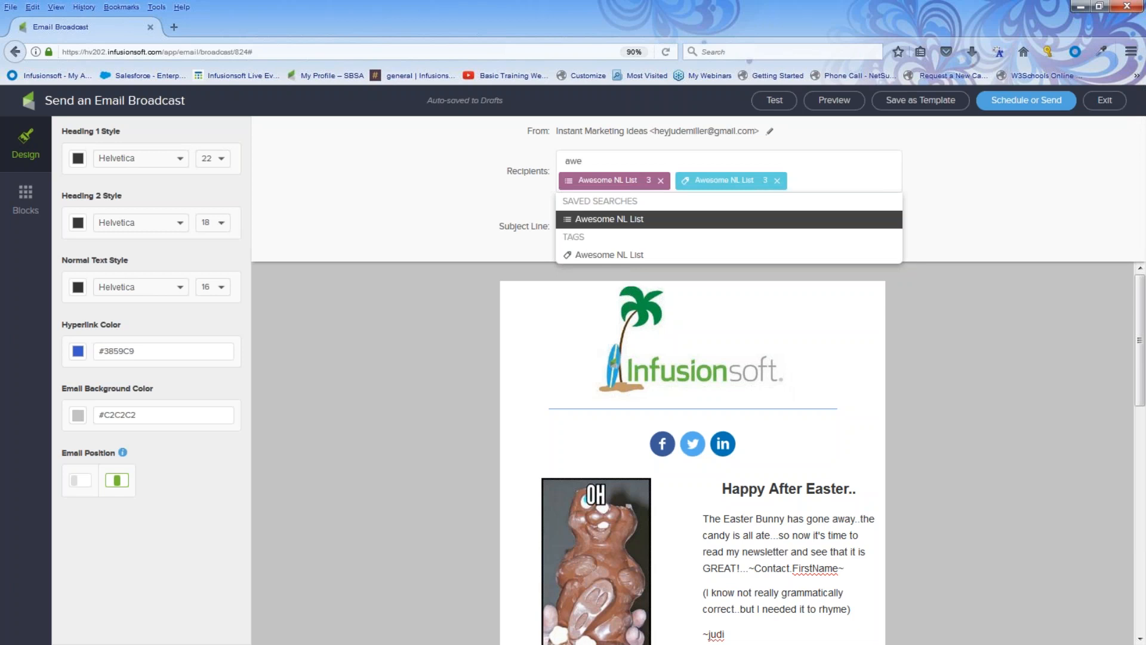
{"action": "left_click", "coordinate": [661, 182]}
{"action": "left_click", "coordinate": [660, 181]}
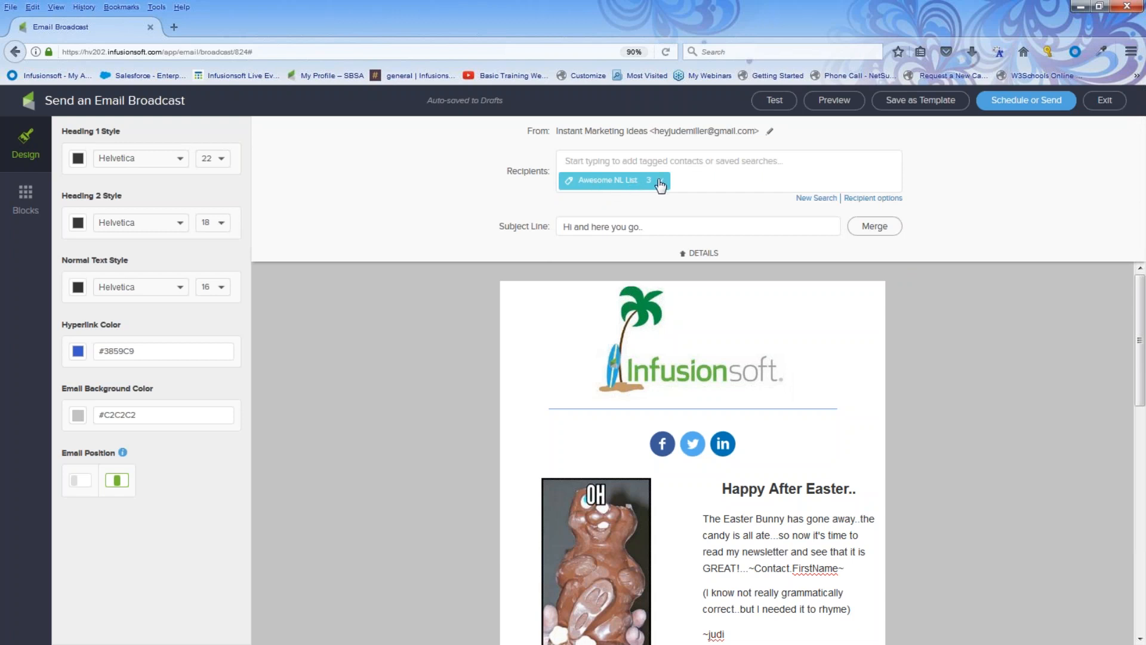
Send the 'Hi and here you go..' broadcast immediately to the 3 tagged contacts.
{"action": "left_click", "coordinate": [1023, 102]}
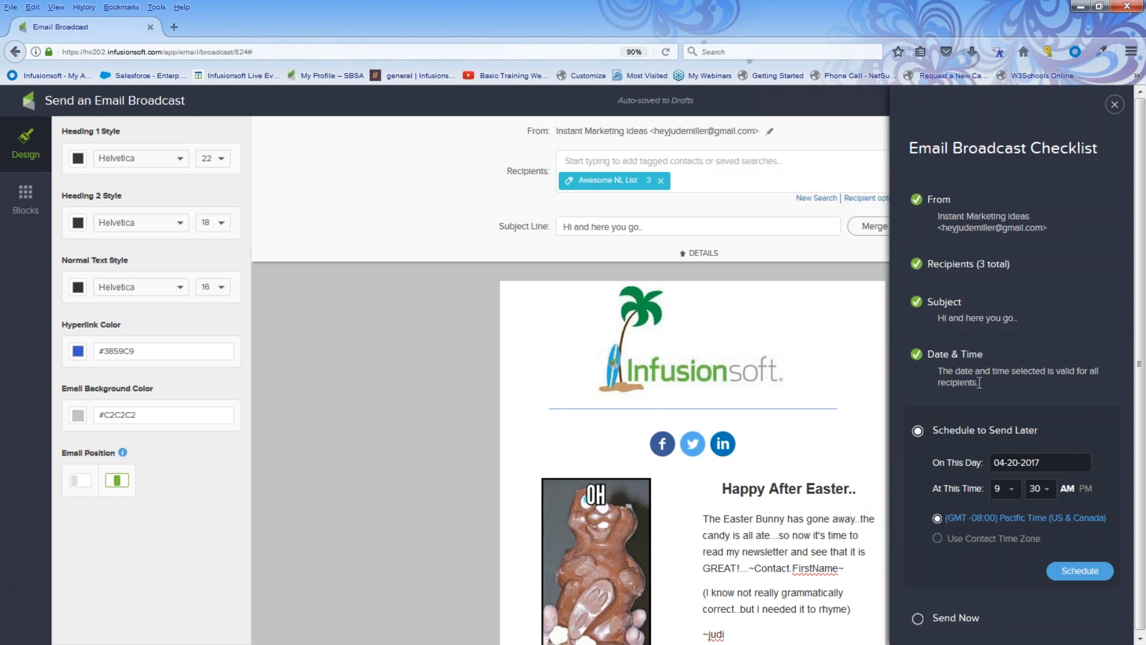
{"action": "scroll", "coordinate": [980, 383], "scroll_direction": "down", "scroll_amount": 2}
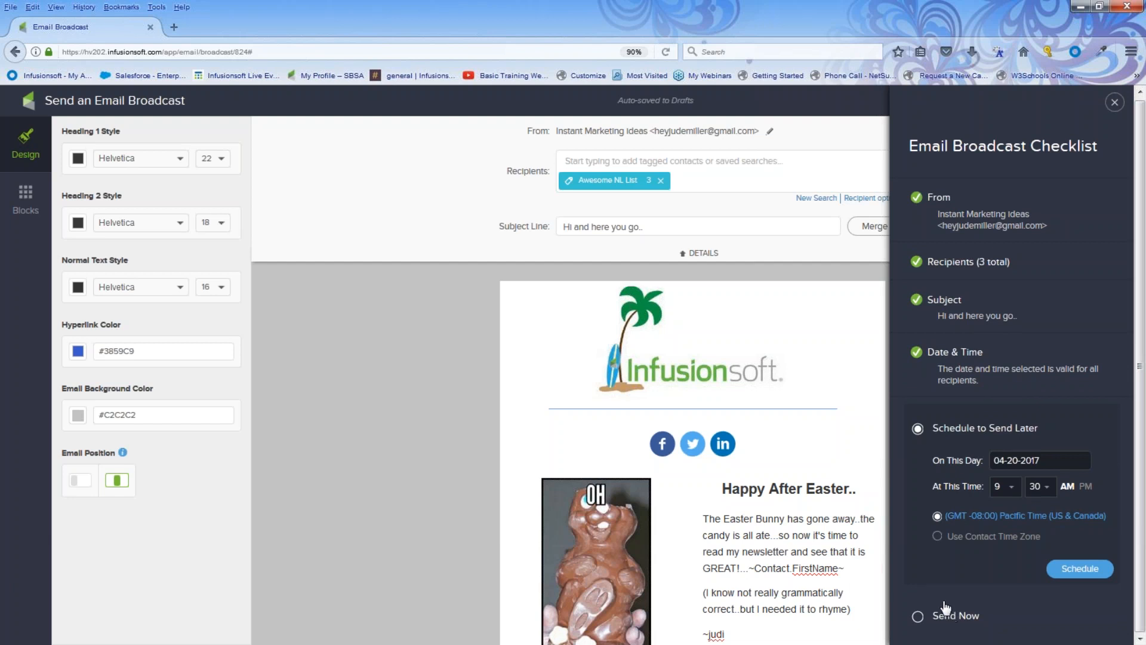
{"action": "left_click", "coordinate": [916, 617]}
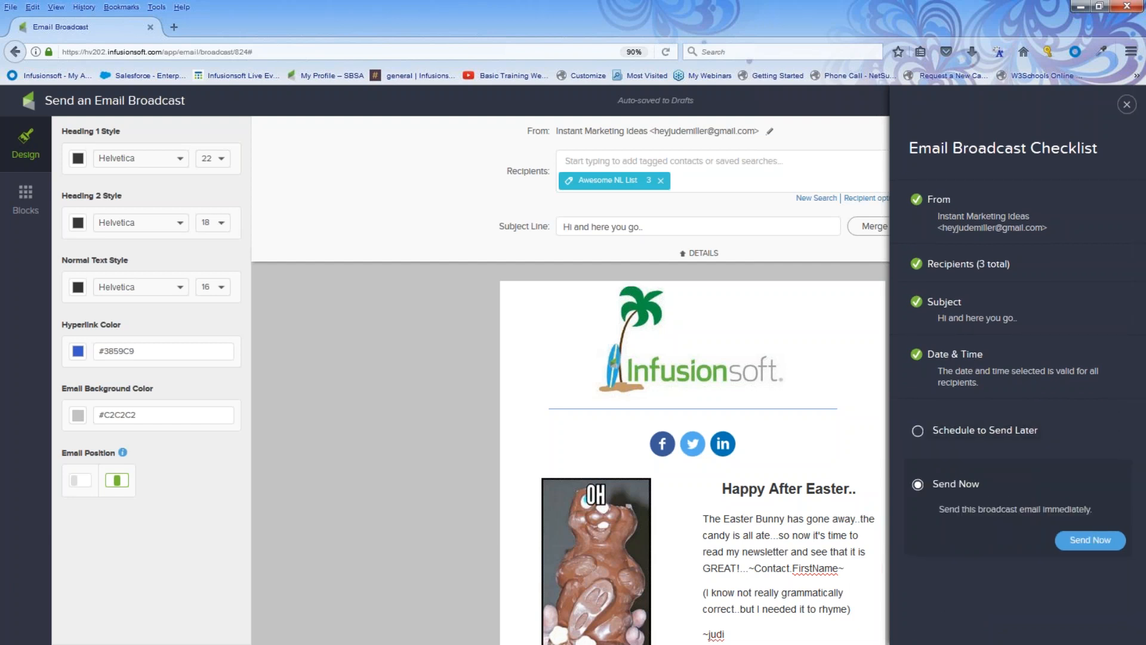
{"action": "left_click", "coordinate": [1078, 542]}
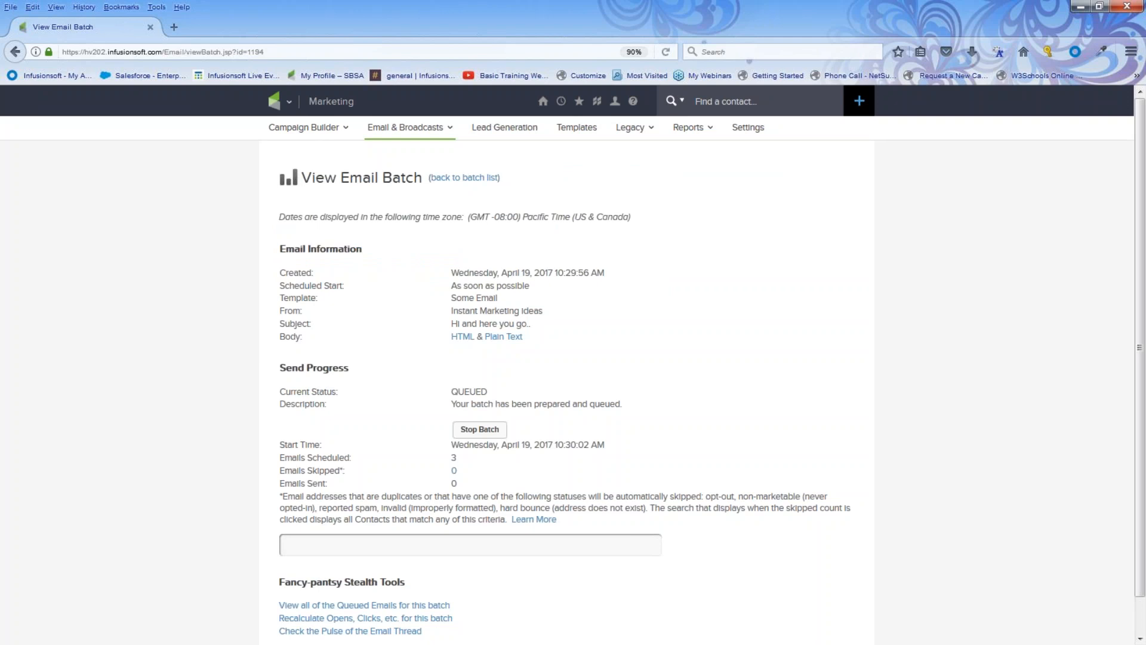
Scroll down to check the Broadcast Stats of the completed batch, then back up.
{"action": "scroll", "coordinate": [1014, 547], "scroll_direction": "down", "scroll_amount": 1}
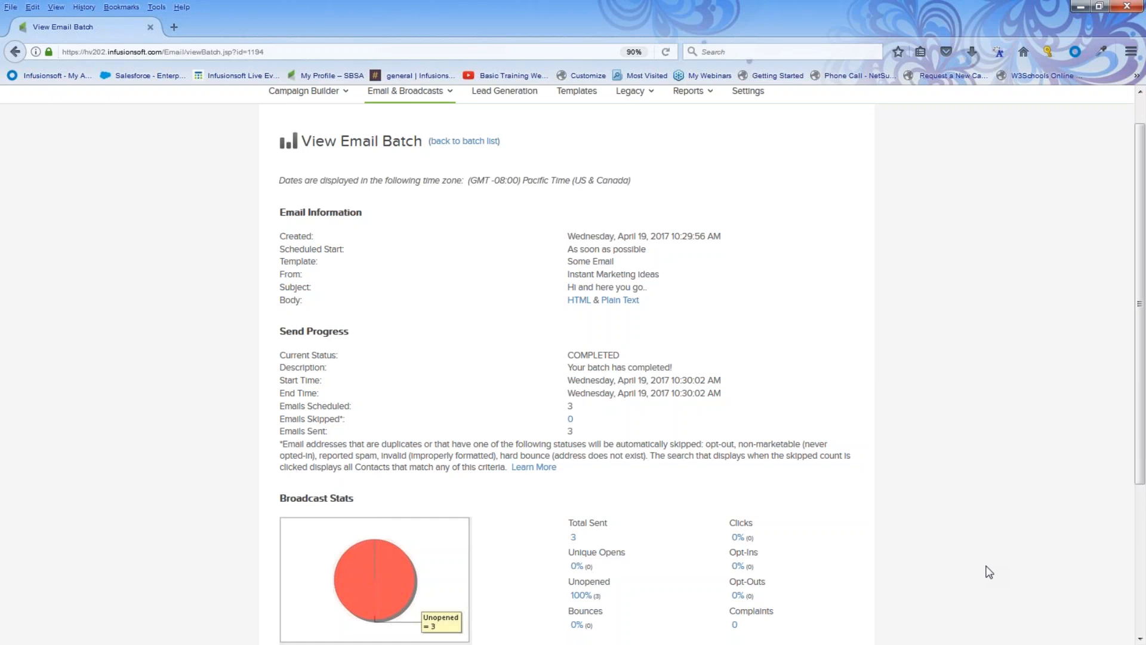
{"action": "scroll", "coordinate": [235, 403], "scroll_direction": "up", "scroll_amount": 1}
{"action": "left_click", "coordinate": [284, 108]}
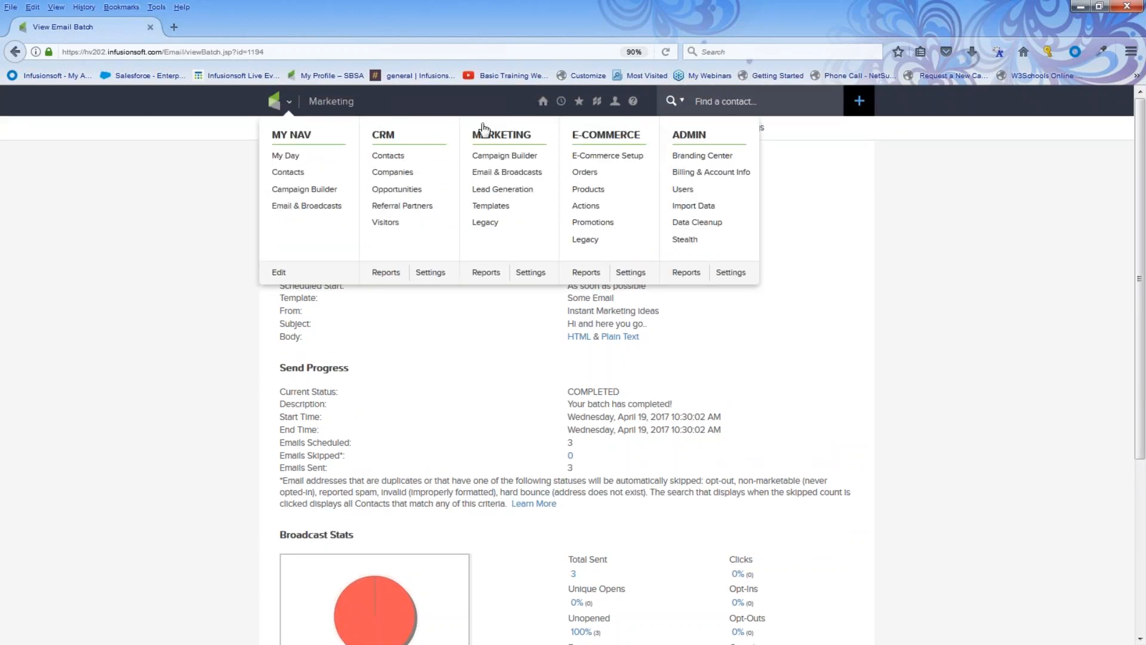
{"action": "left_click", "coordinate": [487, 273]}
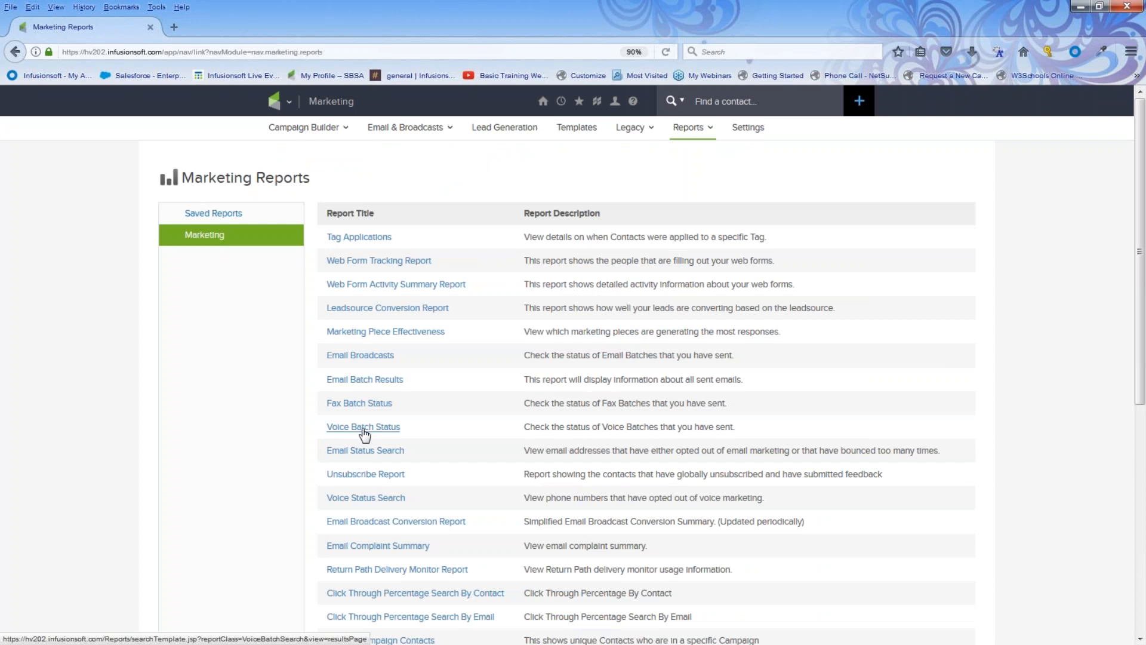
{"action": "left_click", "coordinate": [361, 356]}
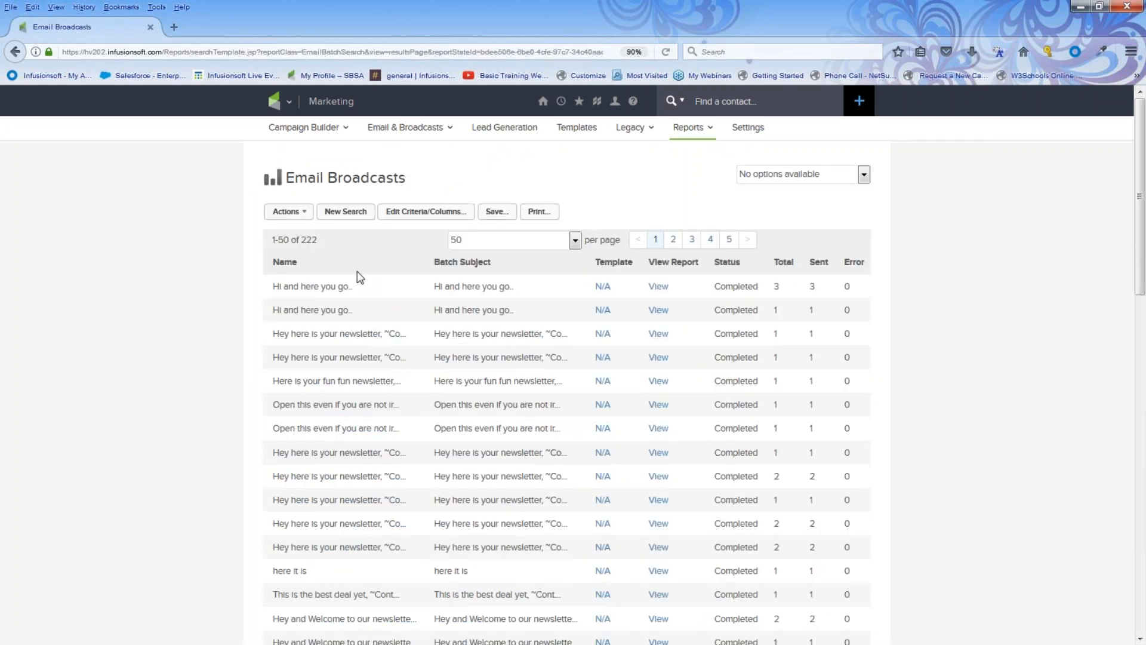
{"action": "left_click", "coordinate": [659, 287]}
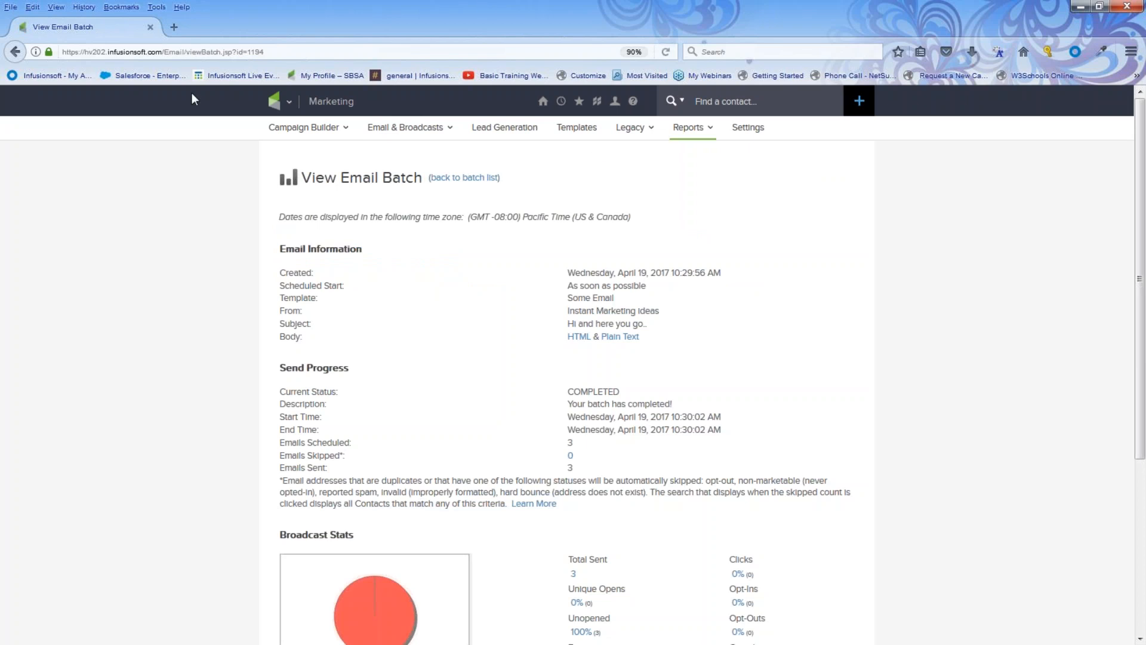
{"action": "left_click", "coordinate": [272, 96]}
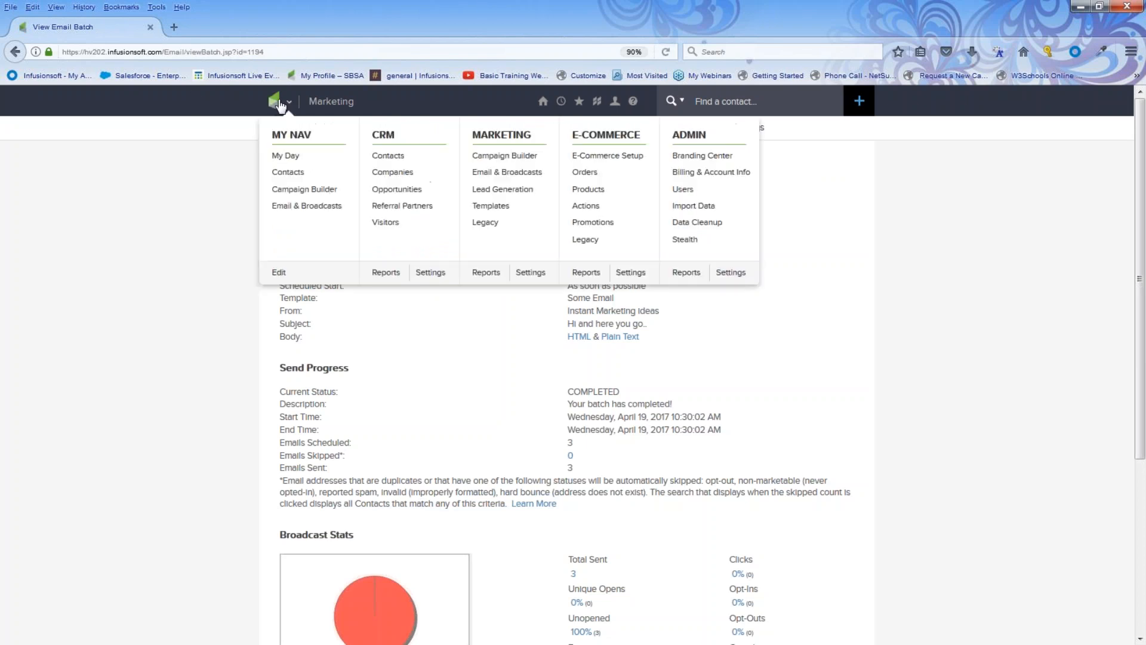
Create a new broadcast draft from the previously sent Happy After Easter email.
{"action": "left_click", "coordinate": [509, 173]}
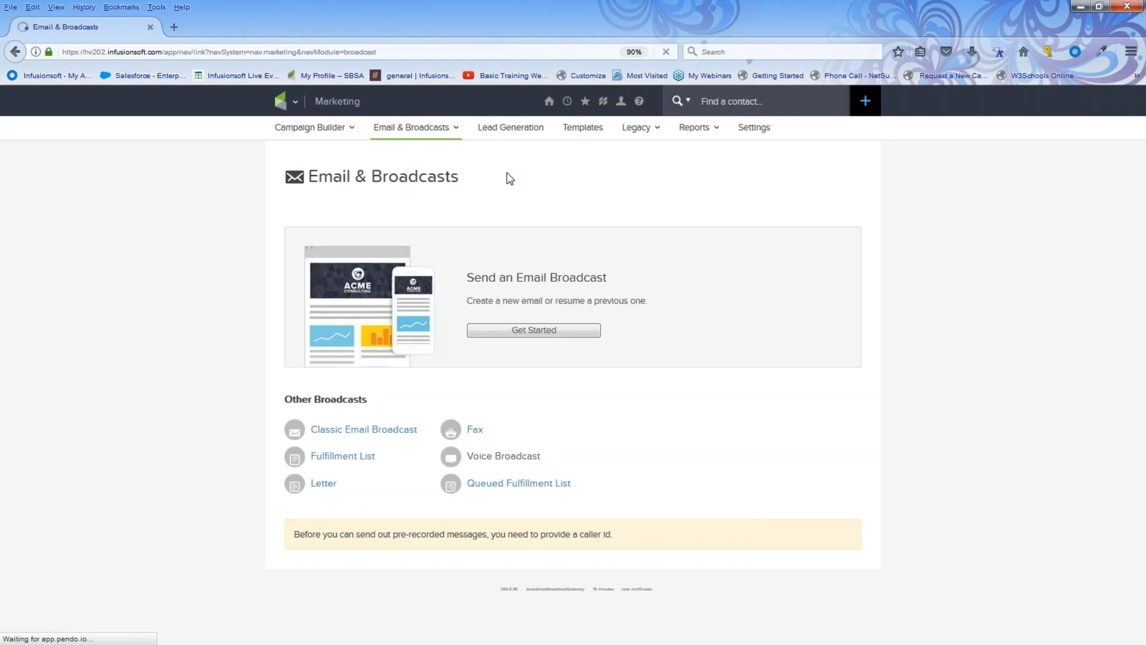
{"action": "left_click", "coordinate": [524, 330]}
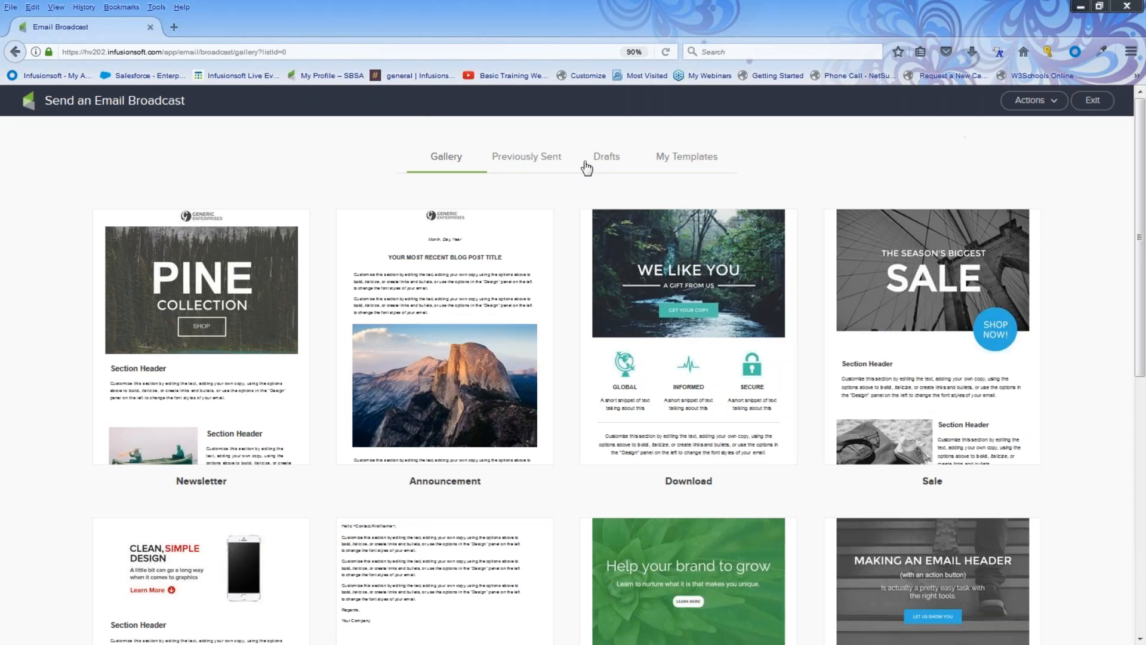
{"action": "left_click", "coordinate": [528, 158]}
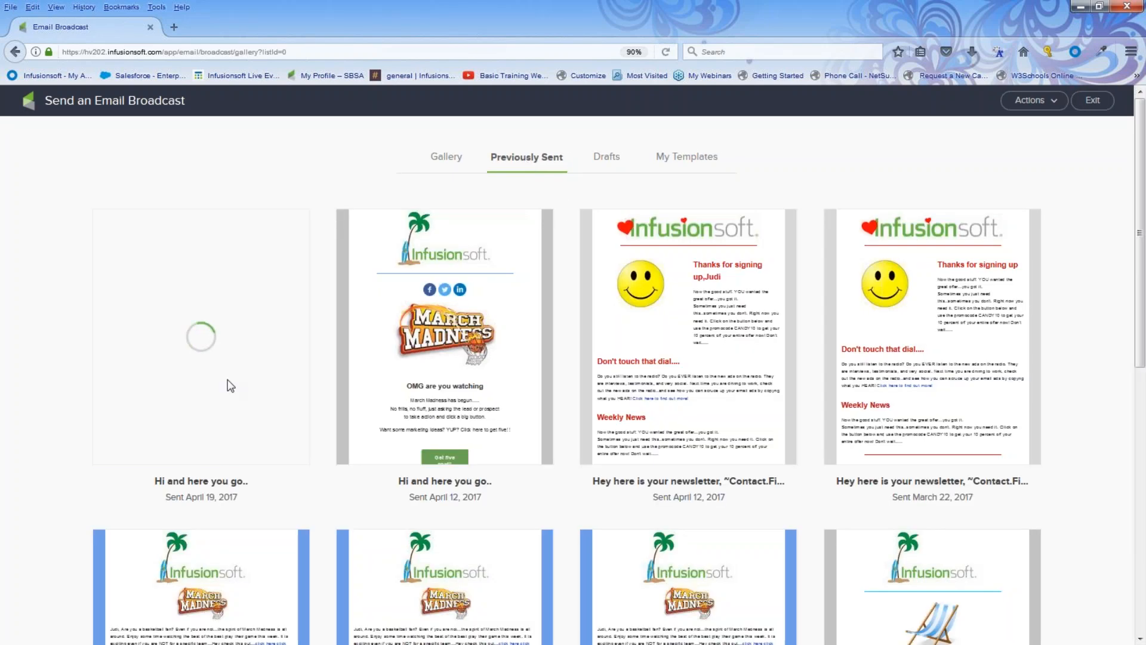
{"action": "mouse_move", "coordinate": [225, 384]}
{"action": "left_click", "coordinate": [206, 324]}
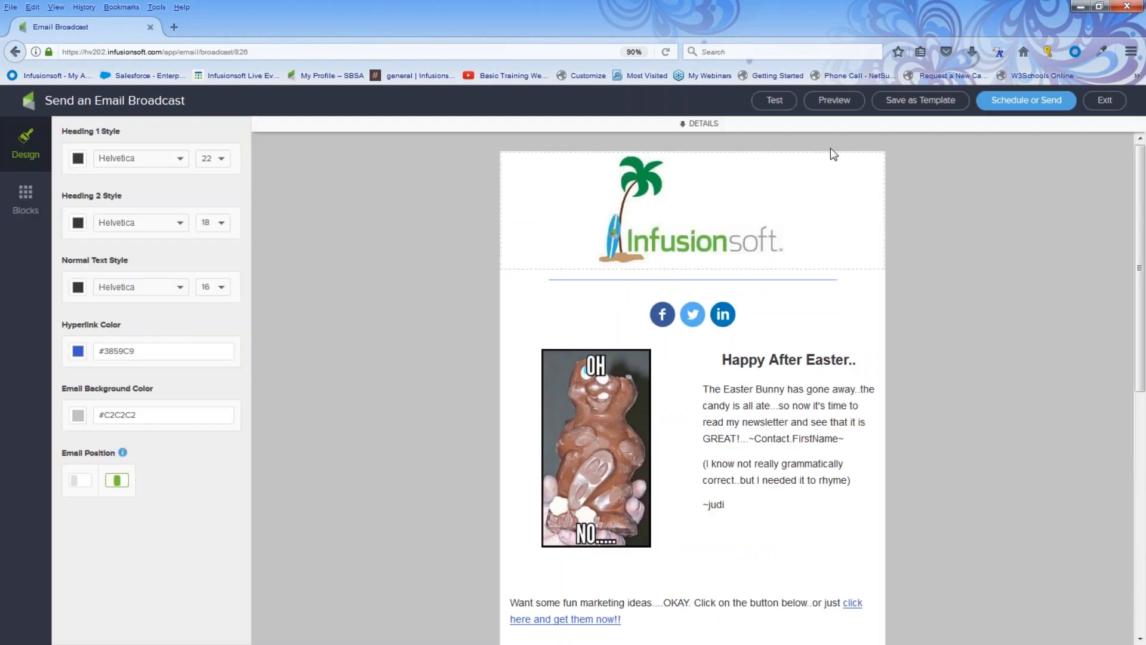
Delete the copied subject line from the draft's details.
{"action": "left_click", "coordinate": [693, 124]}
{"action": "left_click_drag", "start_coordinate": [641, 206], "coordinate": [412, 212]}
{"action": "key", "text": "BackSpace"}
Address the draft to the Awesome NL List saved search and bring up the send checklist.
{"action": "left_click", "coordinate": [577, 167]}
{"action": "type", "text": "n"}
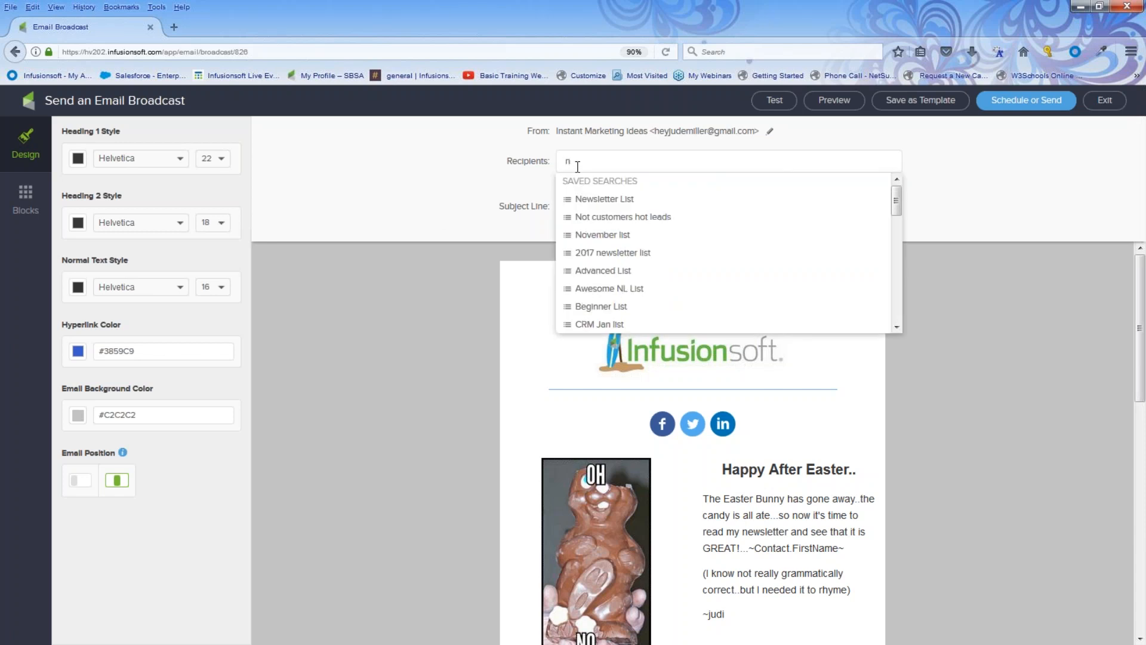
{"action": "left_click", "coordinate": [592, 291]}
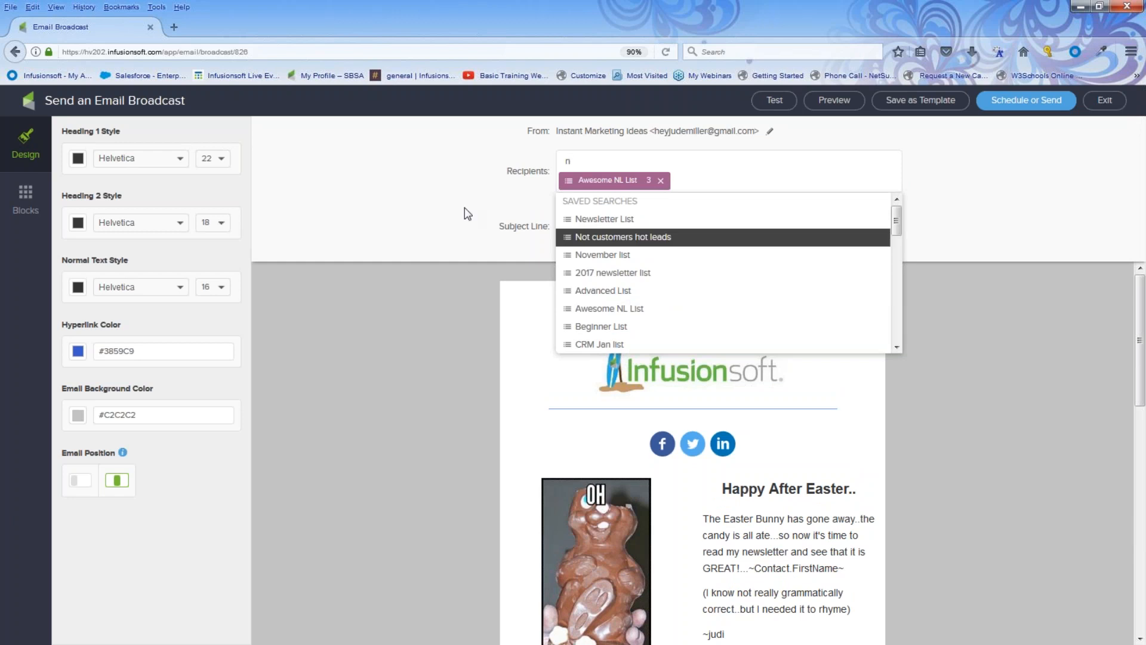
{"action": "left_click", "coordinate": [442, 203]}
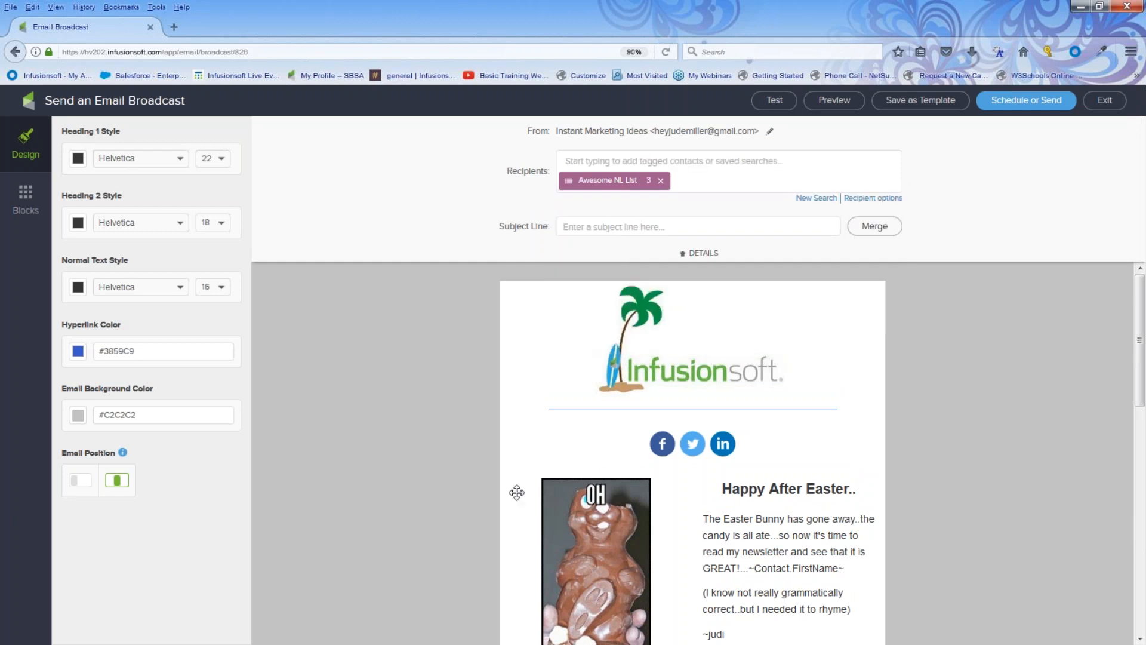
{"action": "left_click", "coordinate": [1024, 104]}
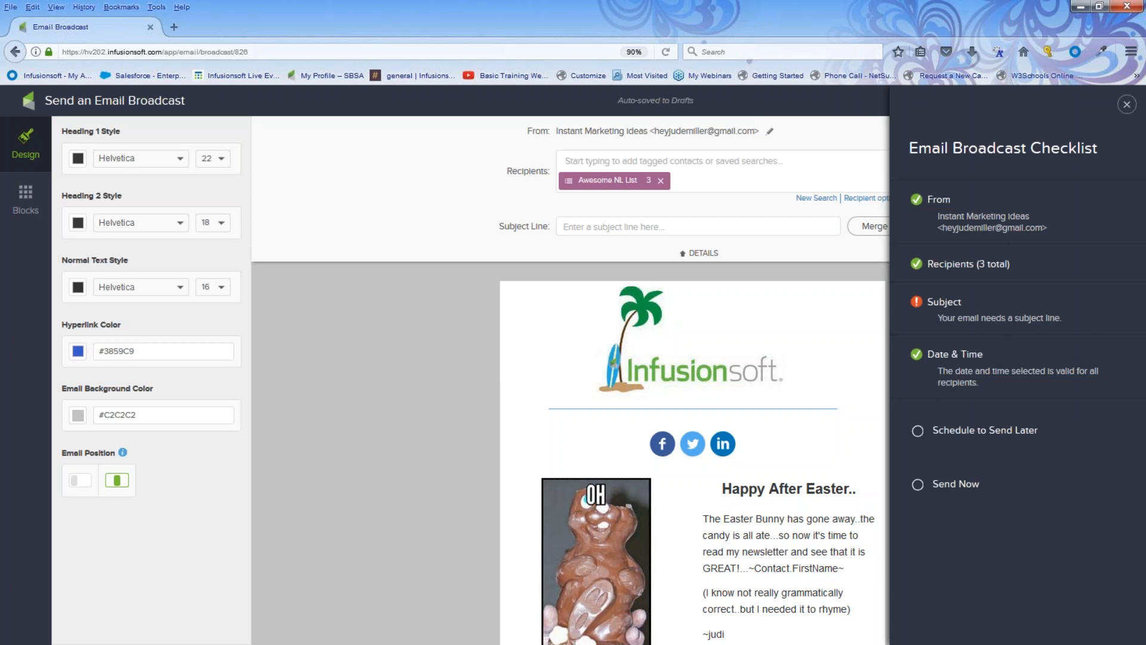
Send the draft now with subject 'Here you go again!!!', then show the presentation's Challenge slide.
{"action": "left_click", "coordinate": [647, 233]}
{"action": "type", "text": "Here you go"}
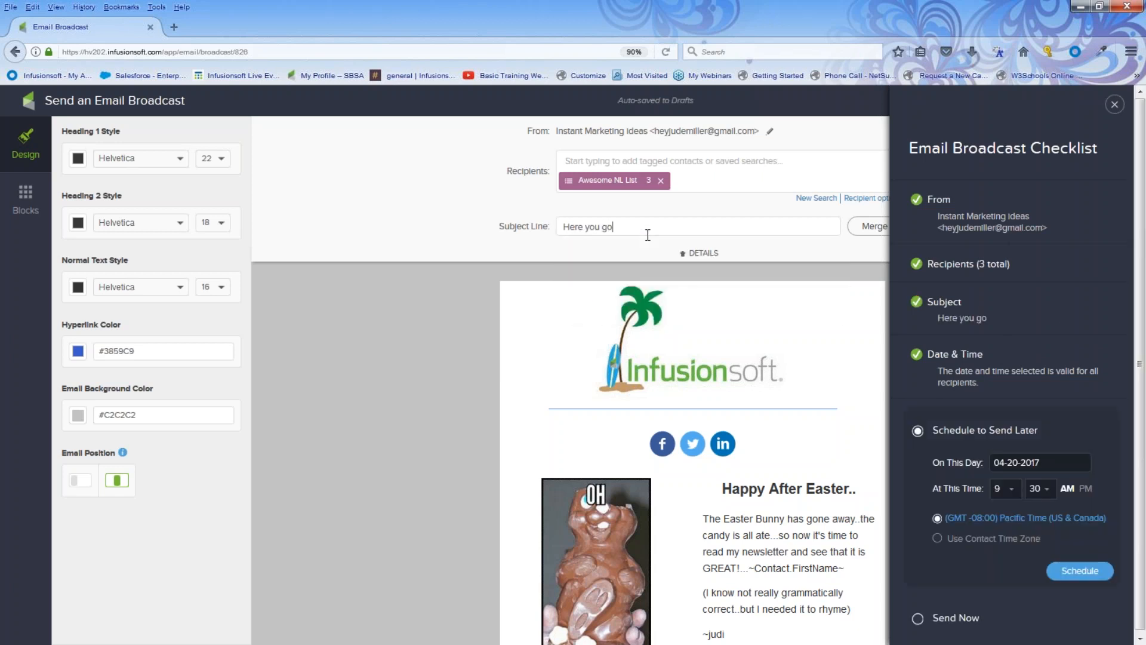
{"action": "type", "text": " again!!!"}
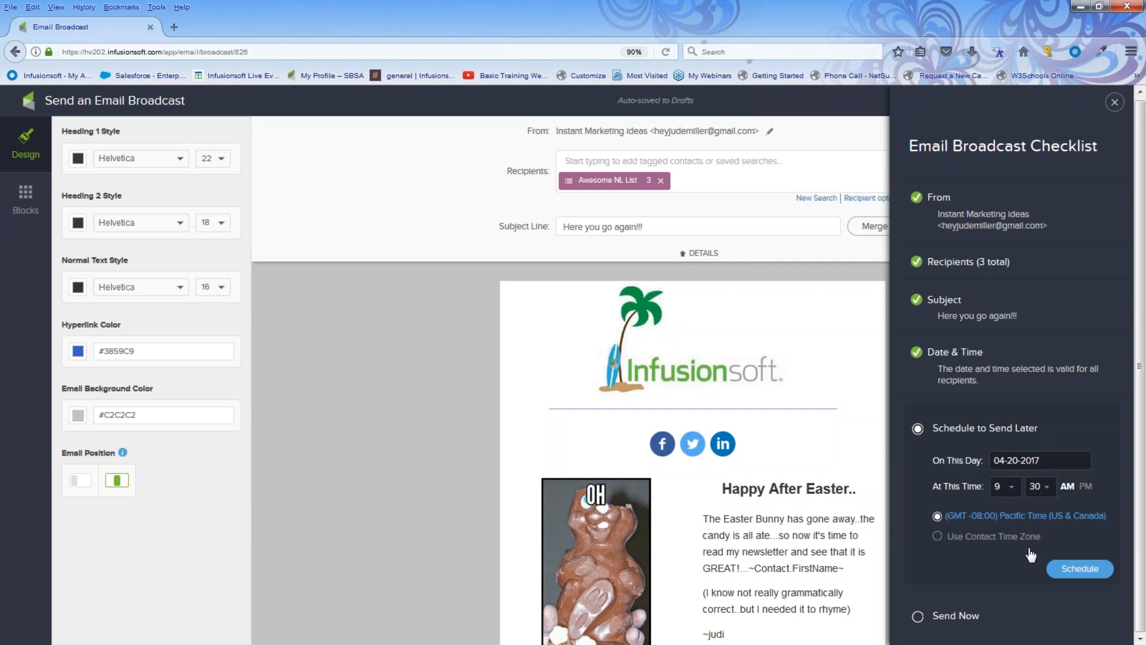
{"action": "left_click", "coordinate": [919, 618]}
{"action": "left_click", "coordinate": [1092, 540]}
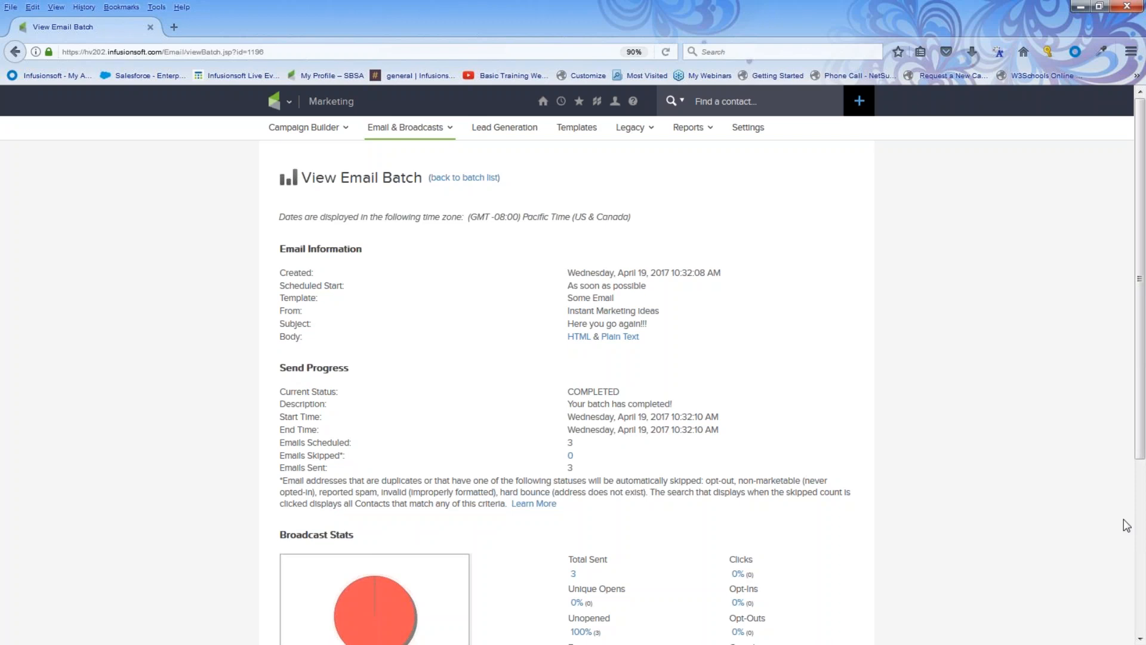
{"action": "left_click", "coordinate": [1081, 8]}
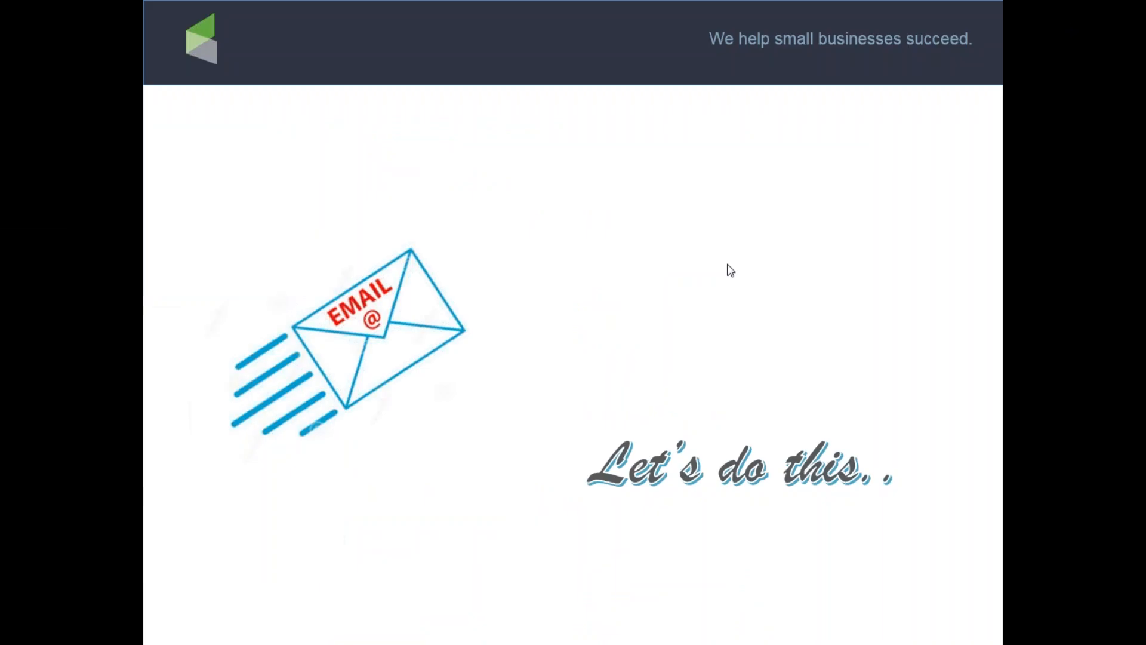
{"action": "left_click", "coordinate": [692, 293]}
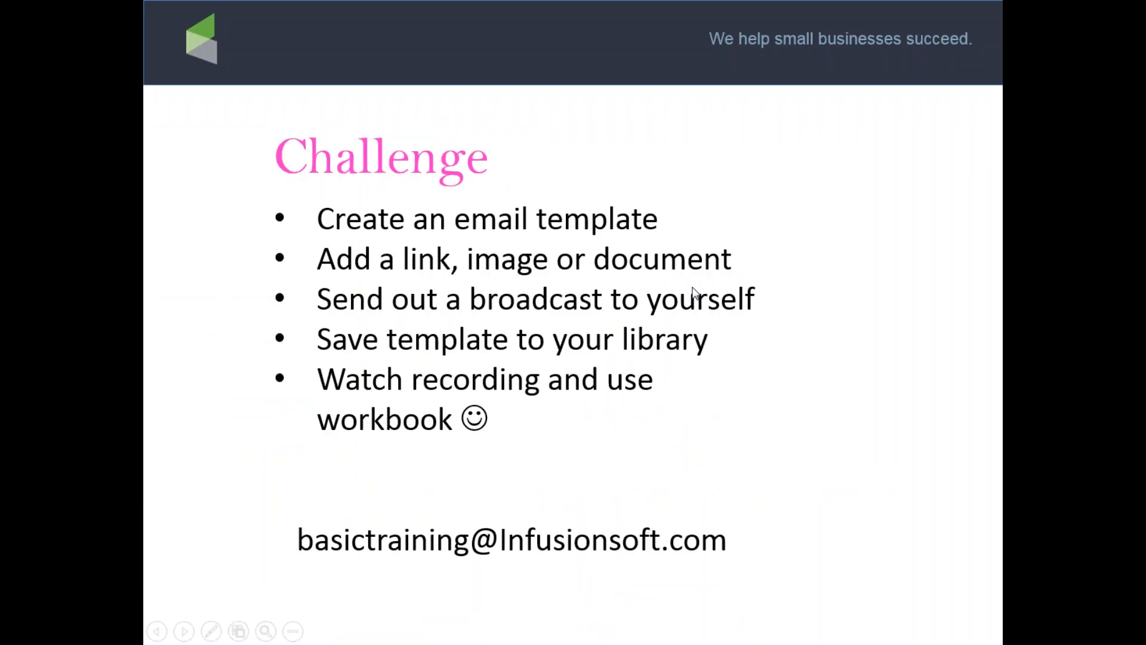
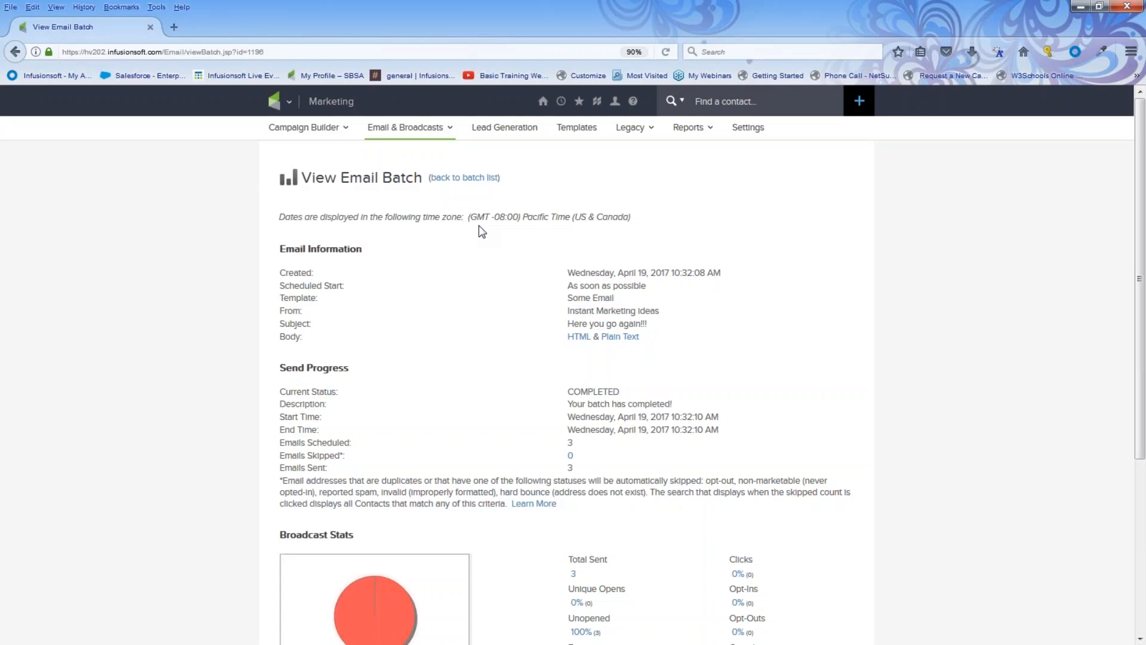
Go to the Email & Broadcasts page from the logo's navigation menu.
{"action": "left_click", "coordinate": [285, 102]}
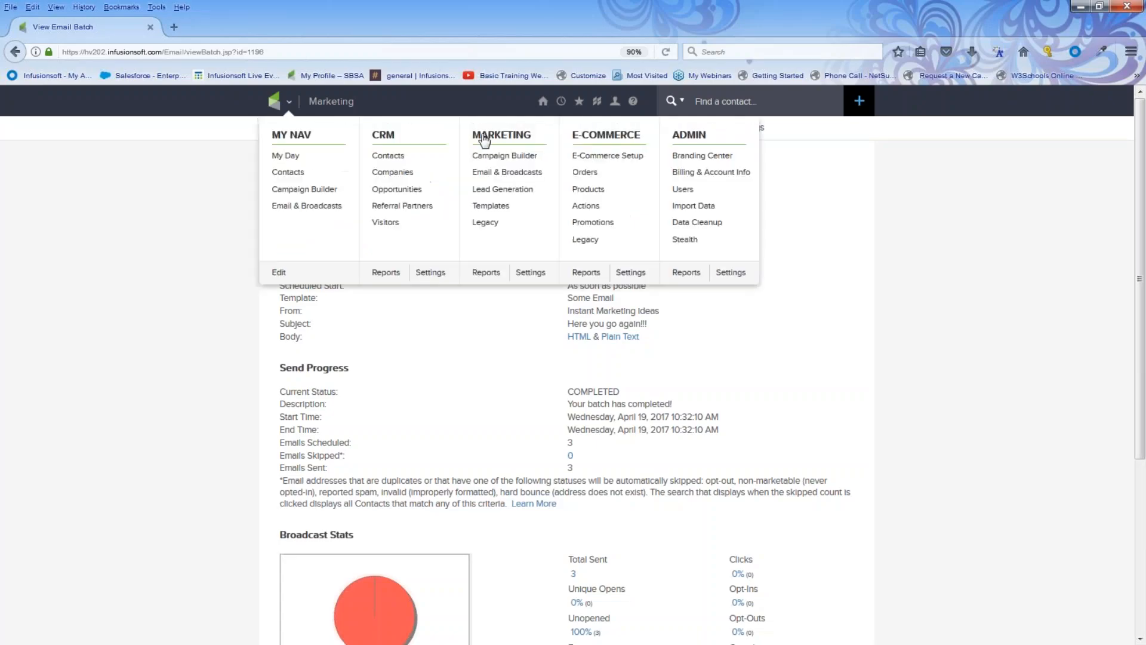
{"action": "left_click", "coordinate": [498, 172]}
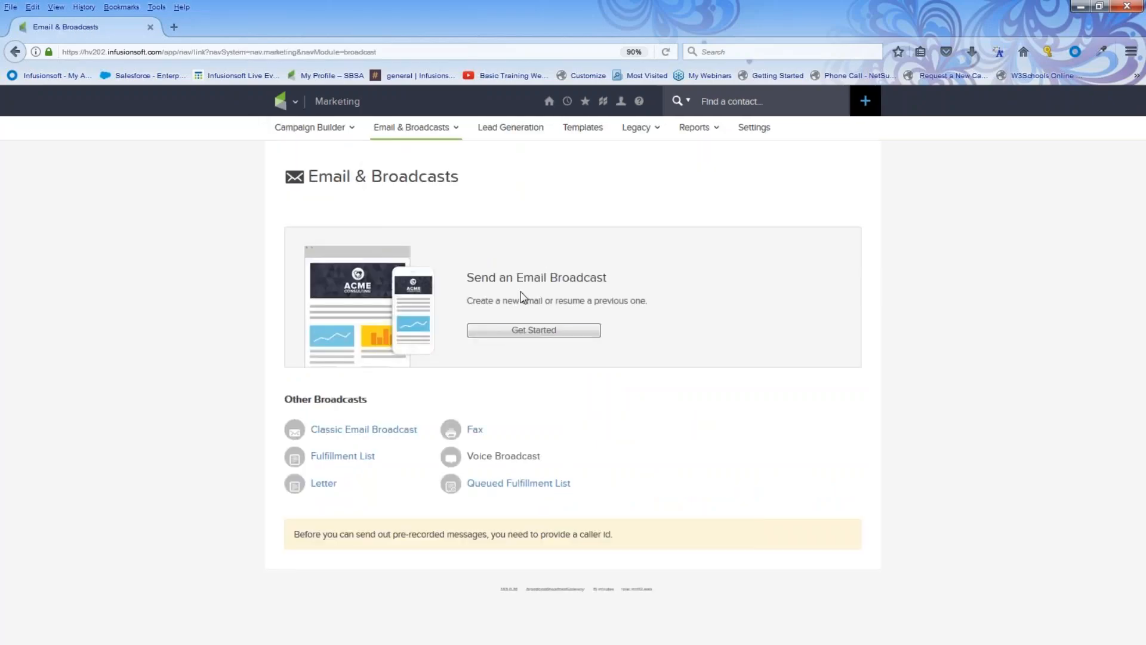
Create a draft by reusing the previously sent 'Here you go again!!!' email.
{"action": "left_click", "coordinate": [518, 325]}
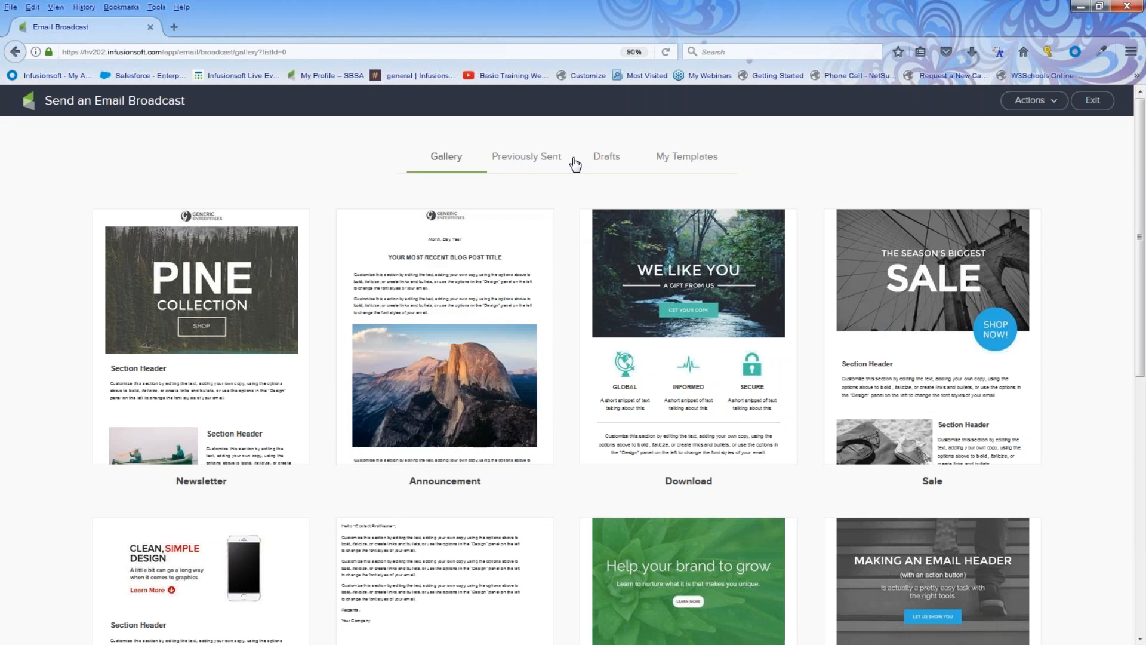
{"action": "left_click", "coordinate": [535, 170]}
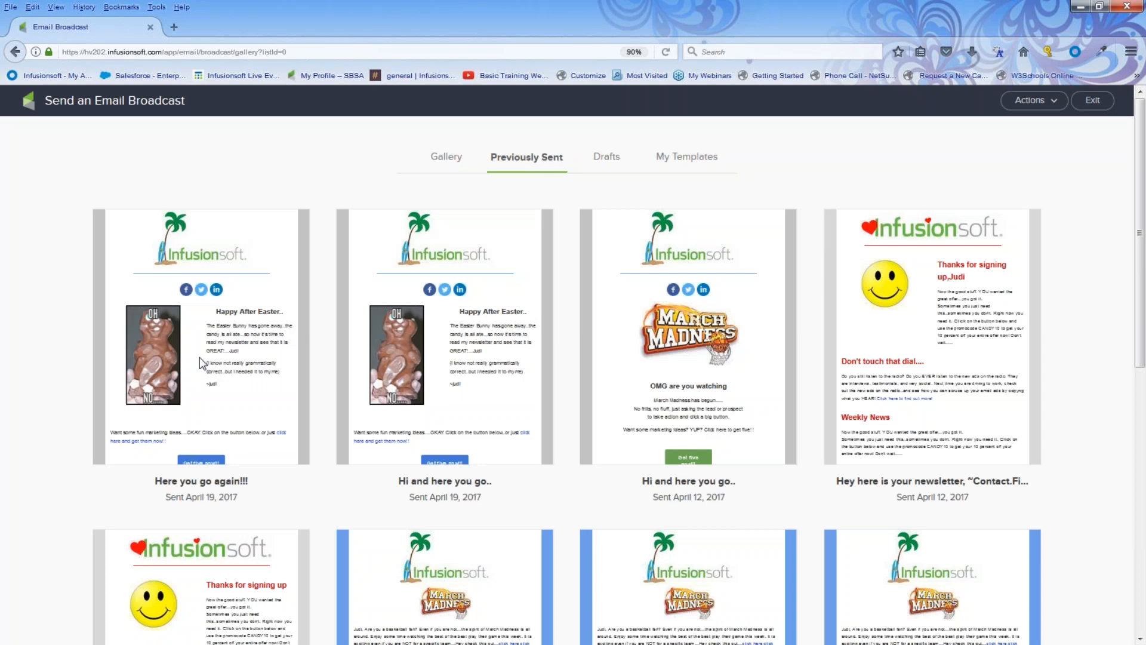
{"action": "mouse_move", "coordinate": [202, 347]}
{"action": "left_click", "coordinate": [200, 313]}
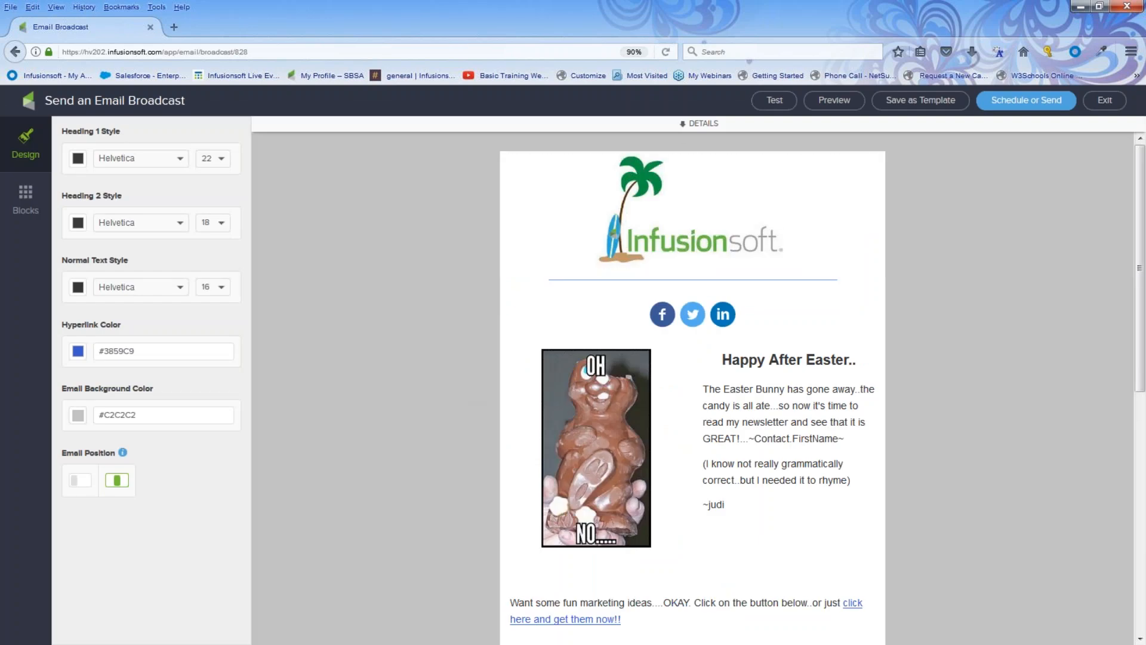
In the draft's details, start a new recipient search on a contact's first name.
{"action": "left_click", "coordinate": [682, 125]}
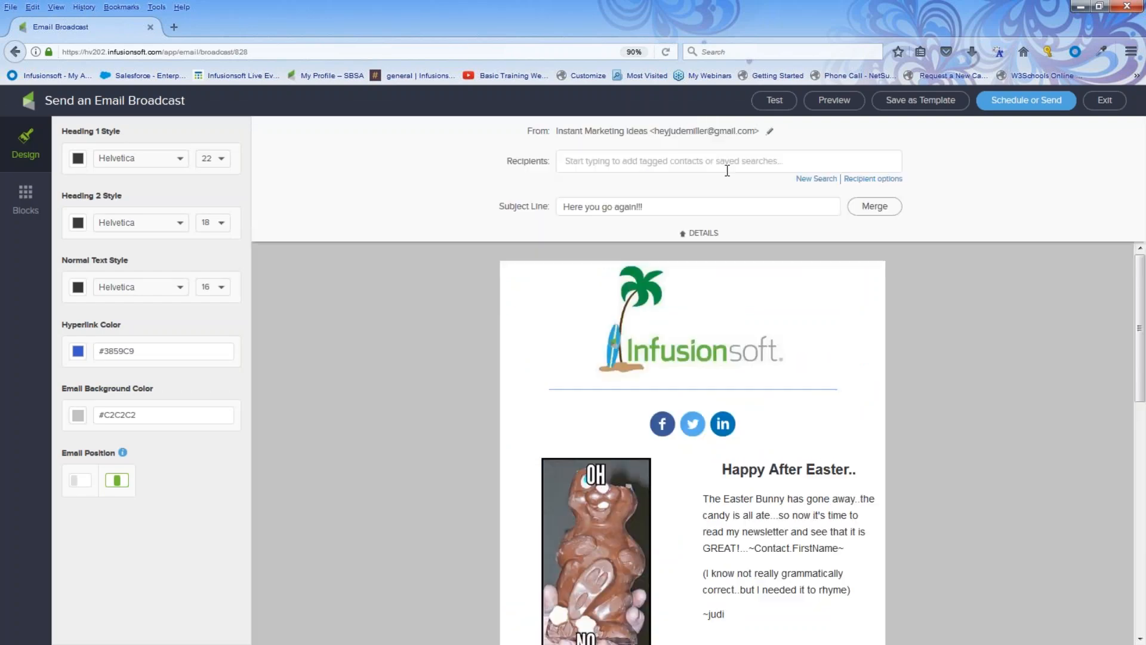
{"action": "left_click", "coordinate": [803, 178]}
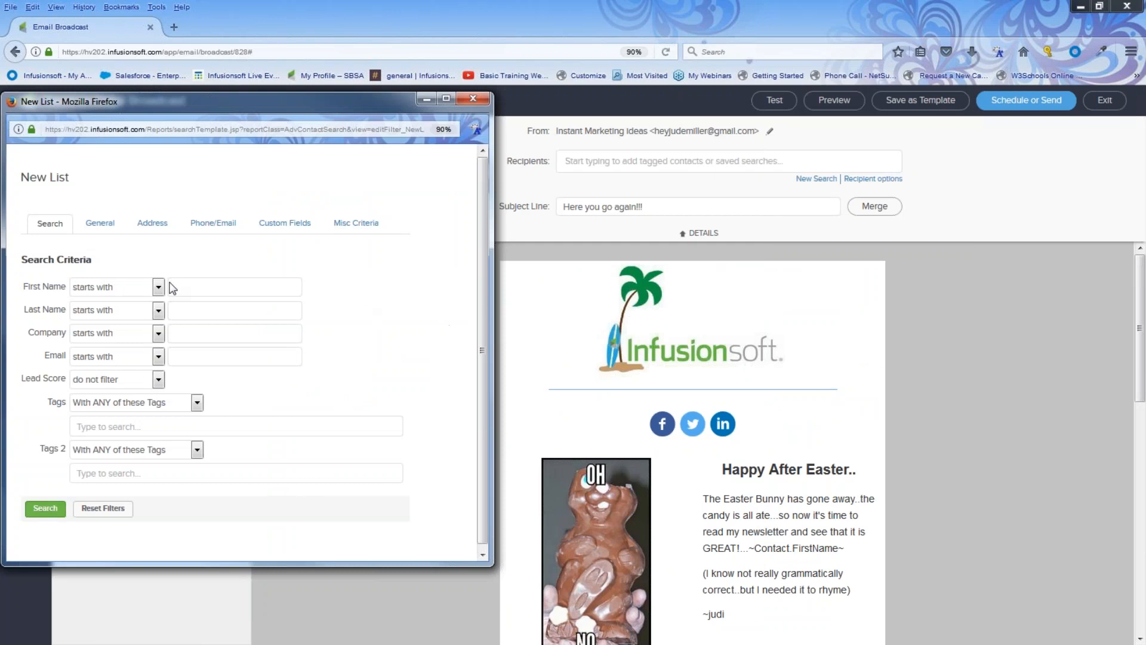
{"action": "left_click", "coordinate": [172, 287]}
{"action": "type", "text": "Judi"}
{"action": "left_click", "coordinate": [176, 305]}
Add the first-name search as the recipients, then exit through the gallery to Email & Broadcasts.
{"action": "left_click", "coordinate": [43, 511]}
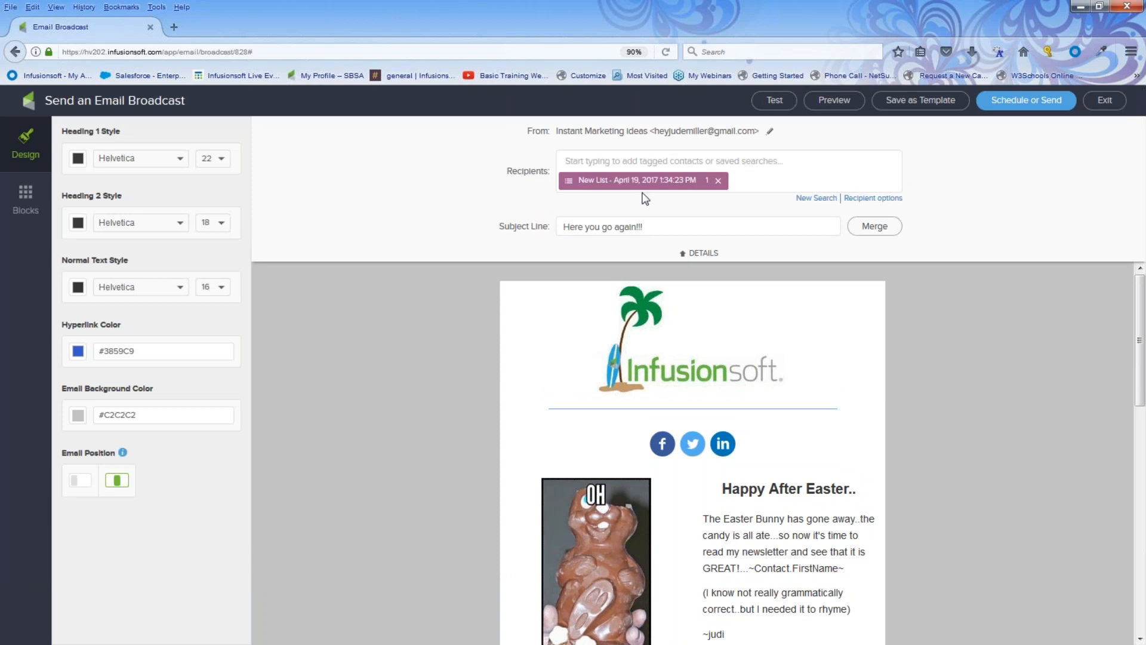
{"action": "scroll", "coordinate": [651, 370], "scroll_direction": "down", "scroll_amount": 7}
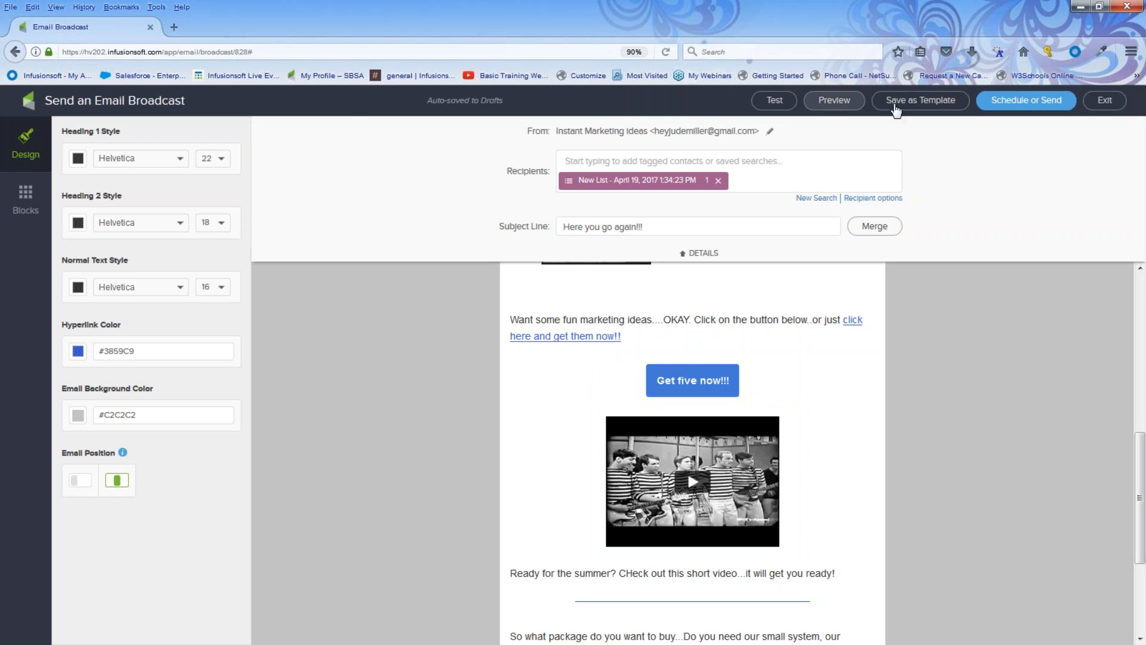
{"action": "left_click", "coordinate": [1106, 104]}
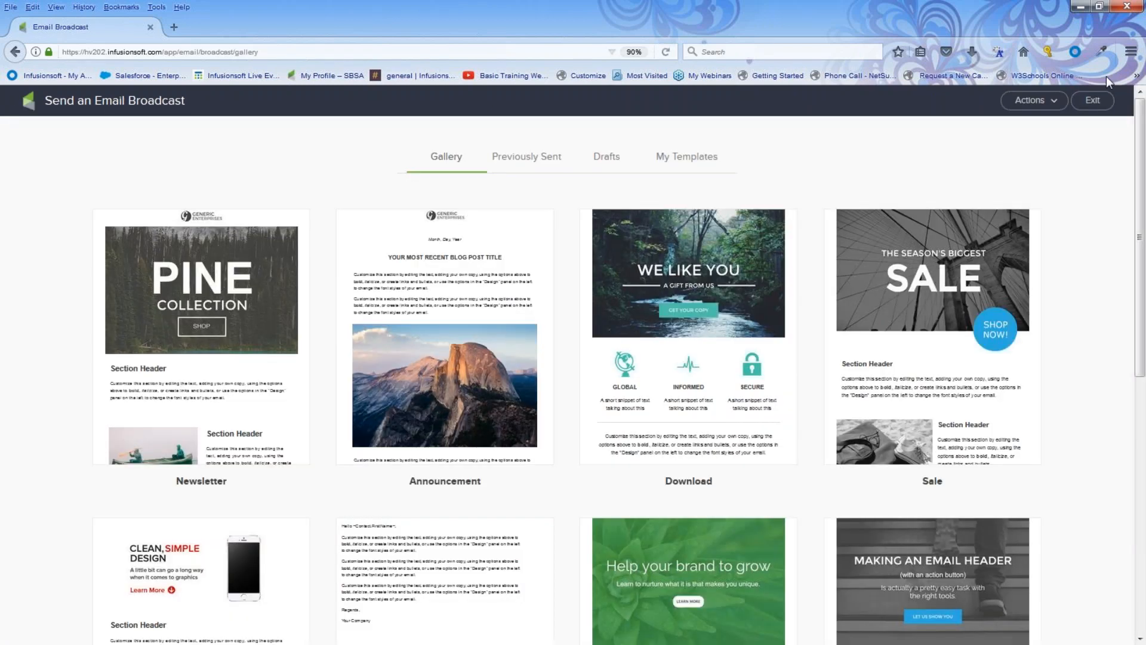
{"action": "left_click", "coordinate": [1092, 102]}
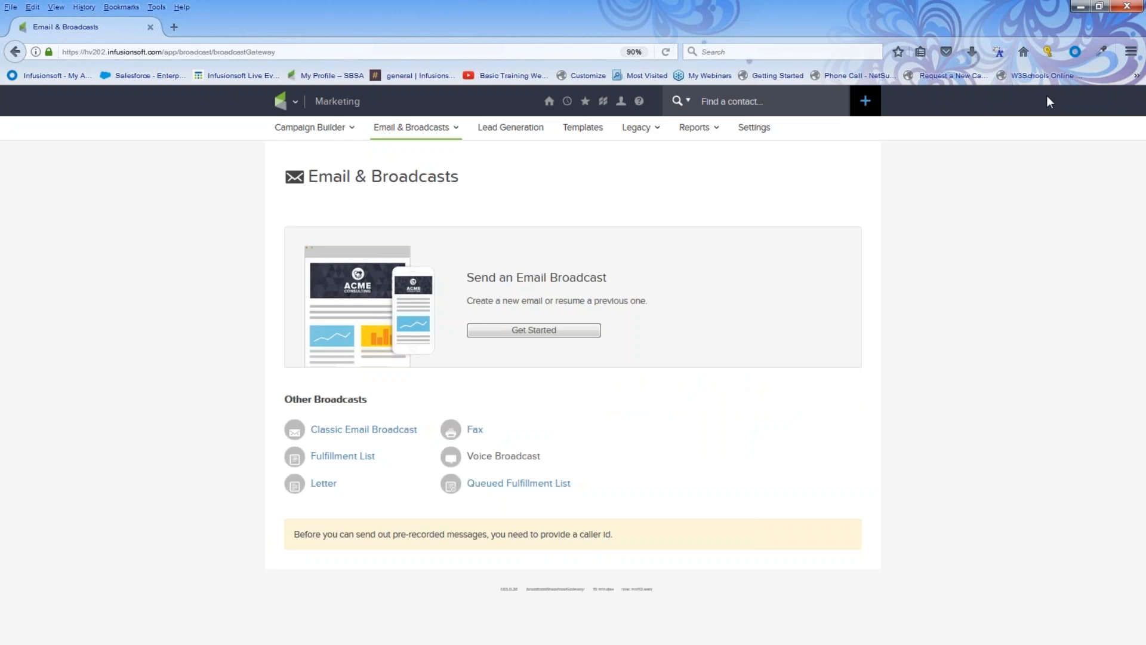
{"action": "left_click", "coordinate": [376, 101]}
{"action": "left_click", "coordinate": [513, 214]}
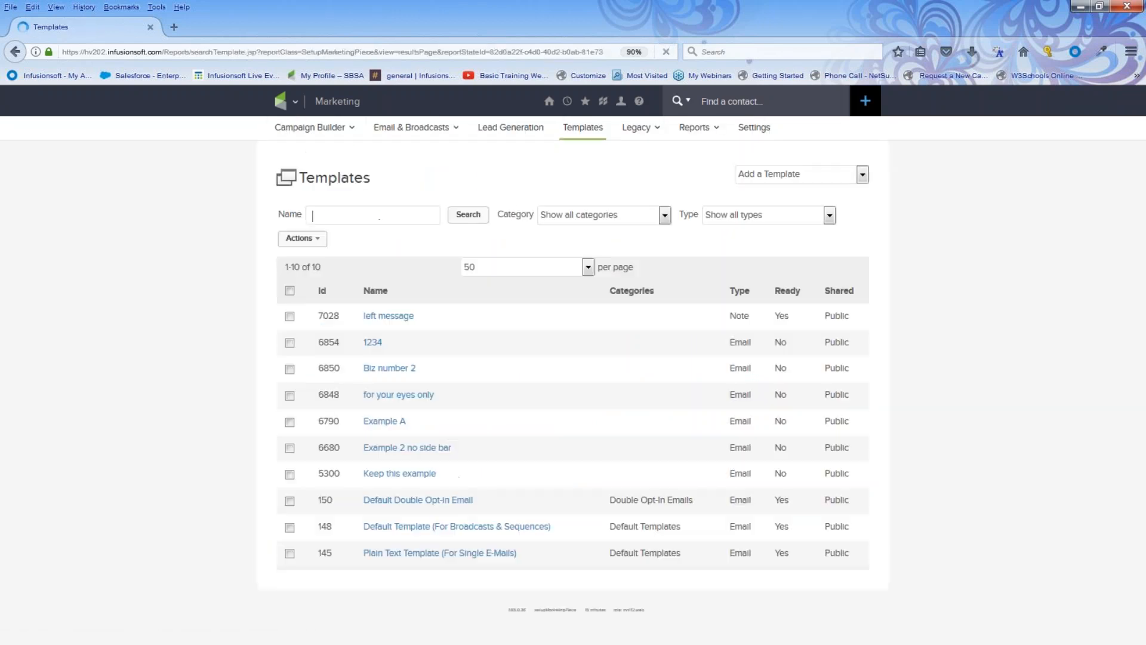
{"action": "left_click", "coordinate": [392, 397]}
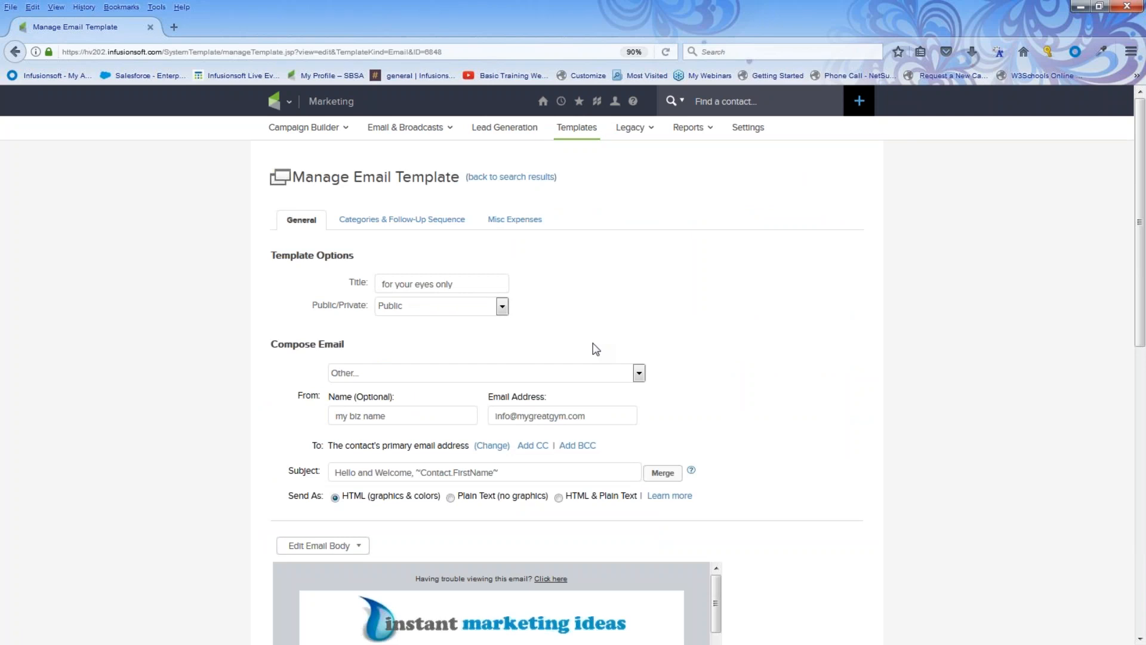
{"action": "scroll", "coordinate": [596, 349], "scroll_direction": "down", "scroll_amount": 2}
{"action": "scroll", "coordinate": [593, 342], "scroll_direction": "up", "scroll_amount": 2}
{"action": "left_click", "coordinate": [289, 102]}
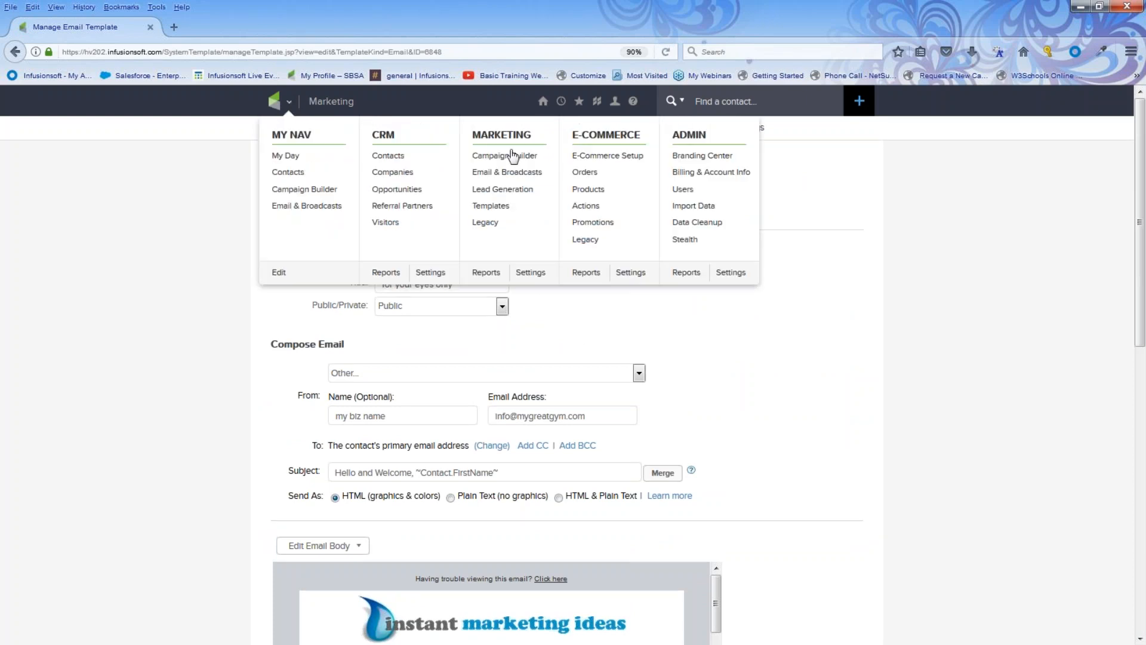
{"action": "left_click", "coordinate": [510, 173]}
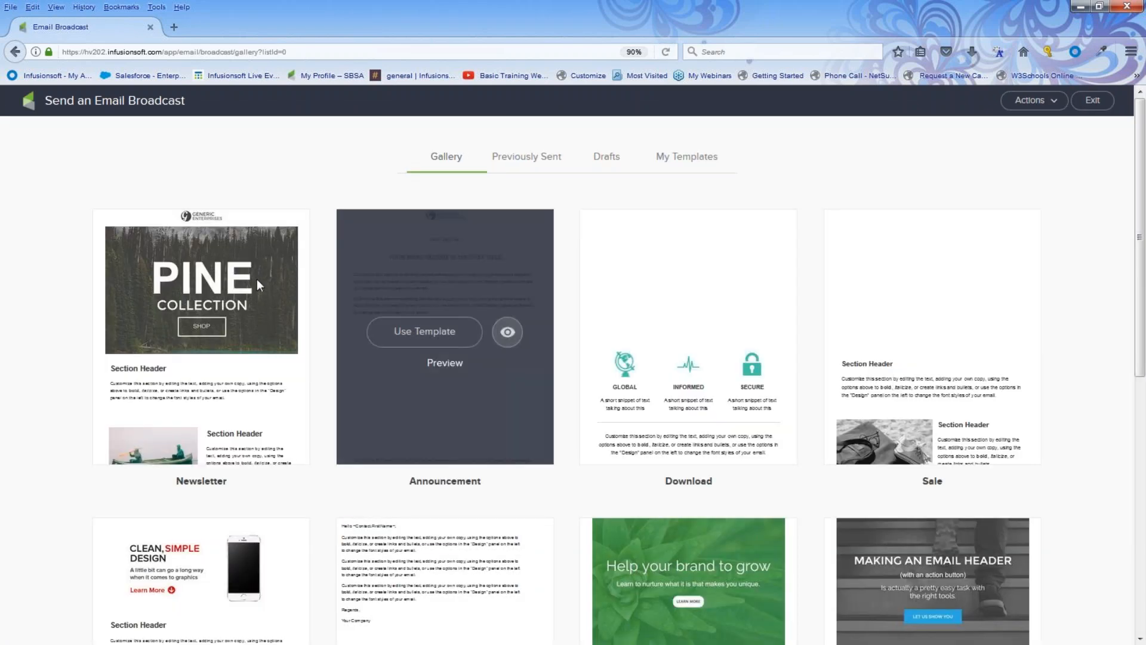
Open a new broadcast from the Pine Newsletter template, then exit to save it.
{"action": "mouse_move", "coordinate": [257, 278]}
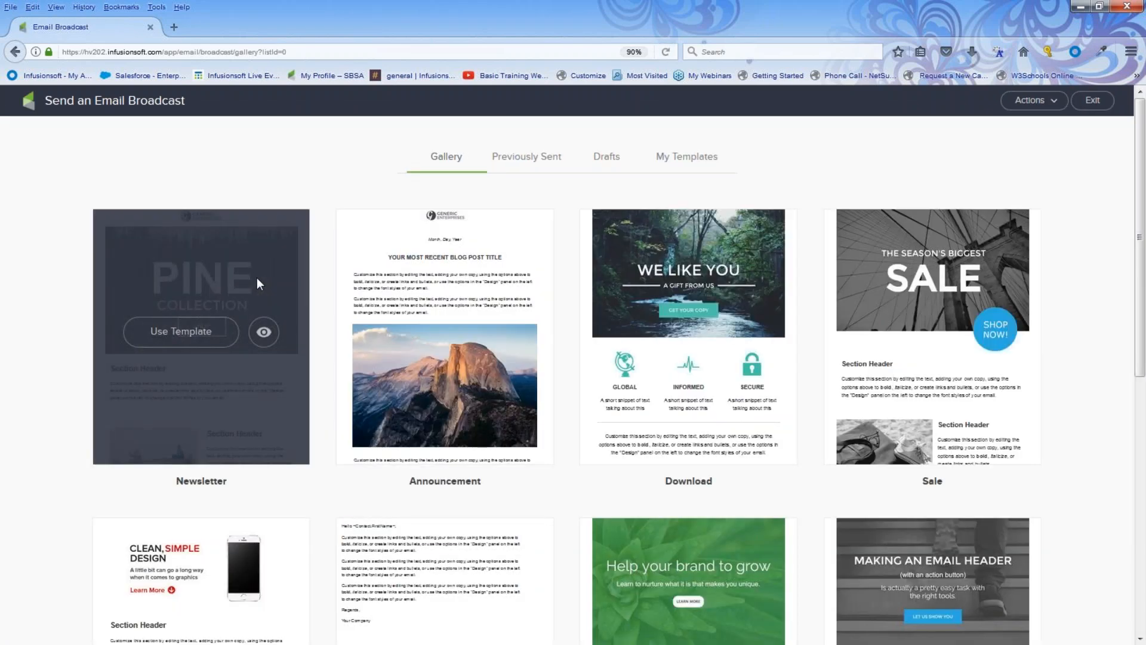
{"action": "left_click", "coordinate": [201, 337]}
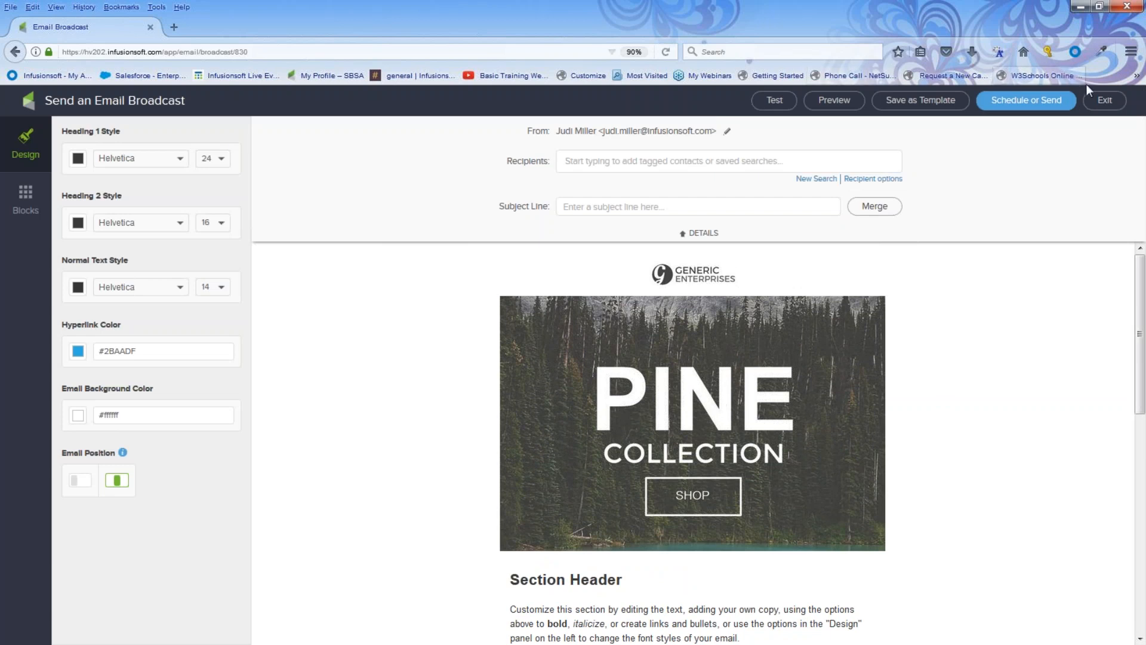
{"action": "left_click", "coordinate": [1105, 100]}
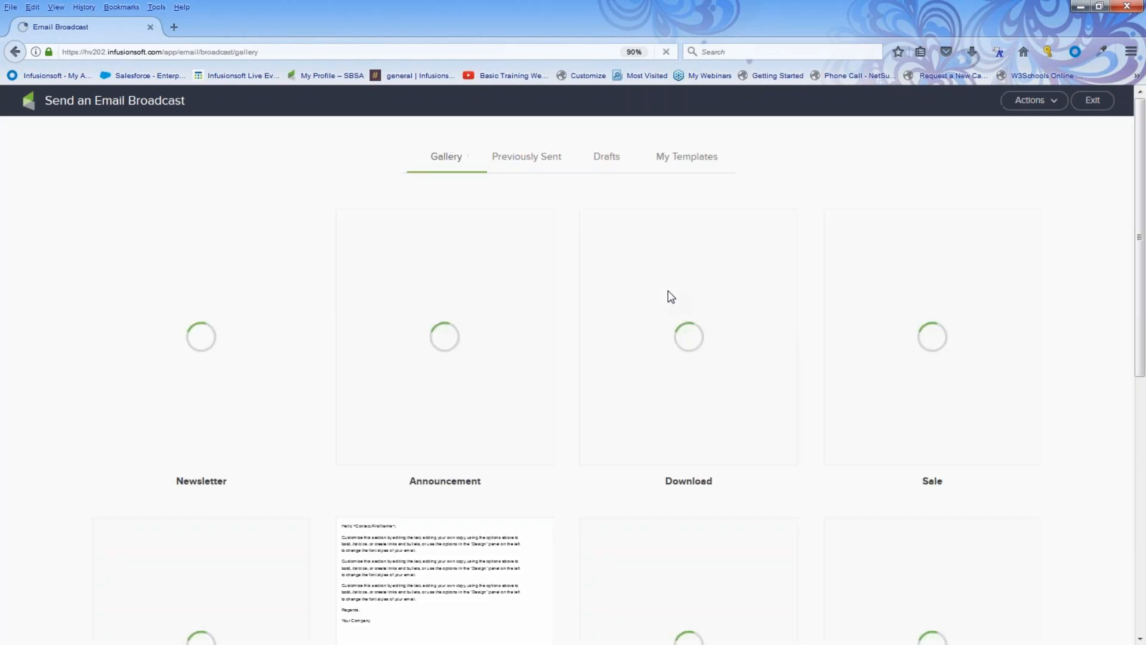
{"action": "mouse_move", "coordinate": [449, 339]}
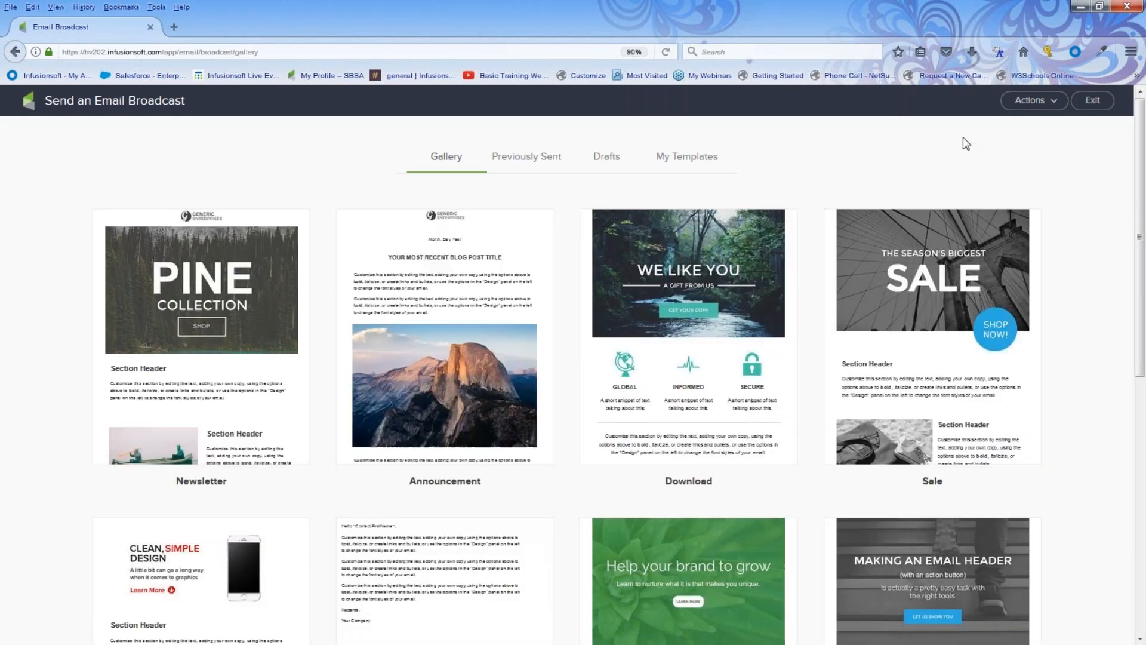
{"action": "left_click", "coordinate": [1031, 101]}
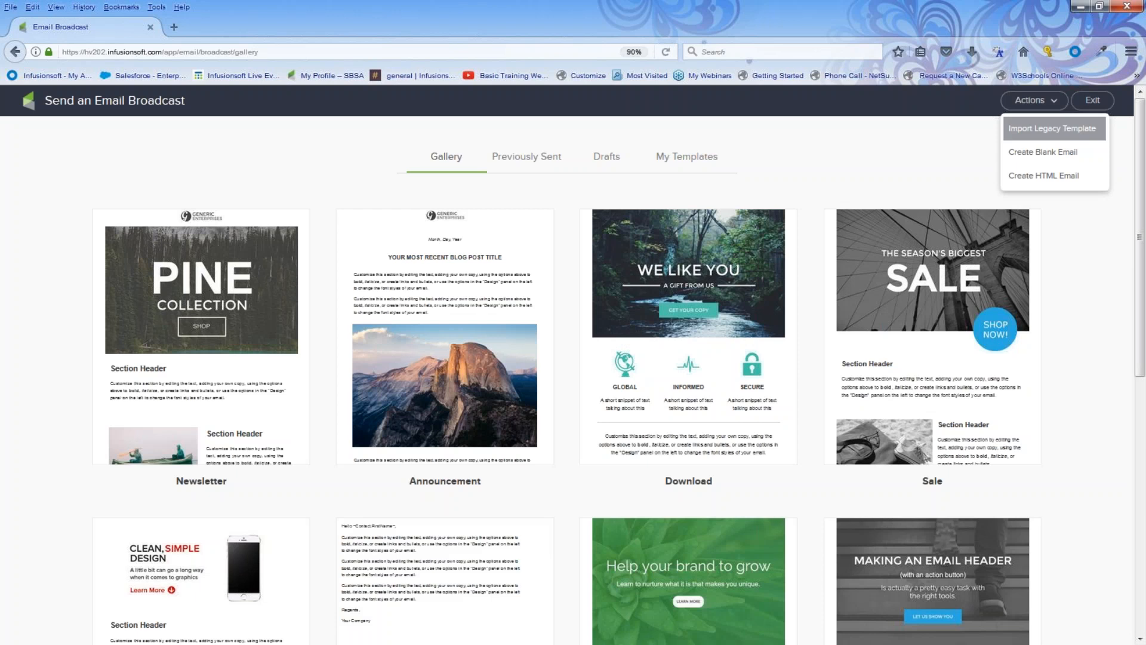
{"action": "left_click", "coordinate": [1052, 129]}
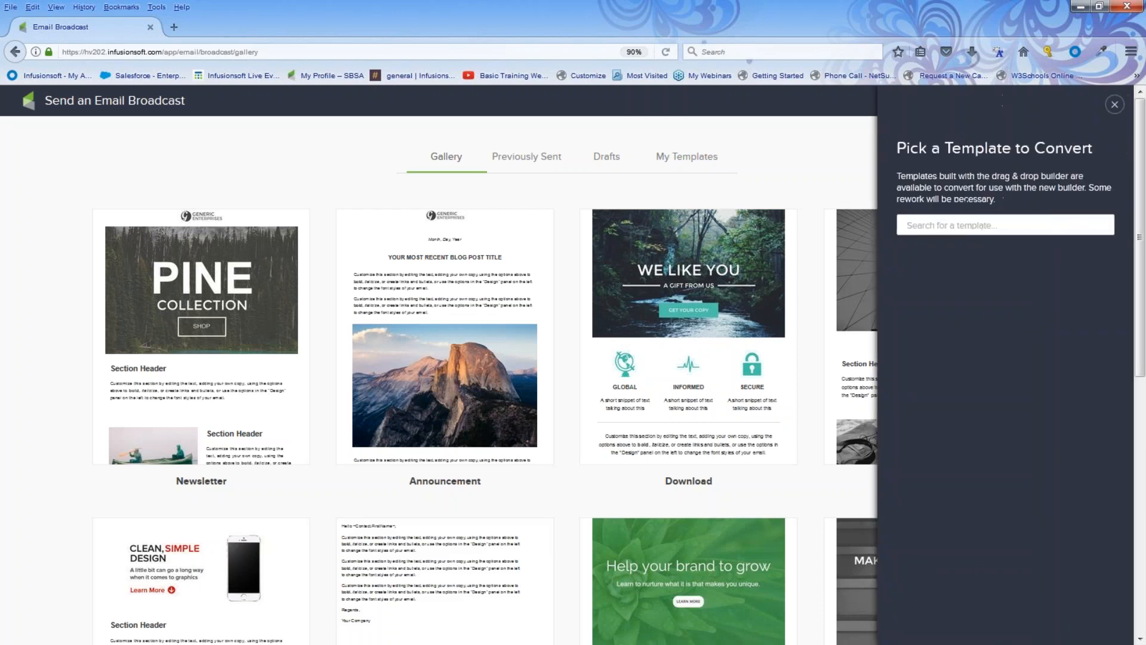
{"action": "left_click", "coordinate": [900, 230]}
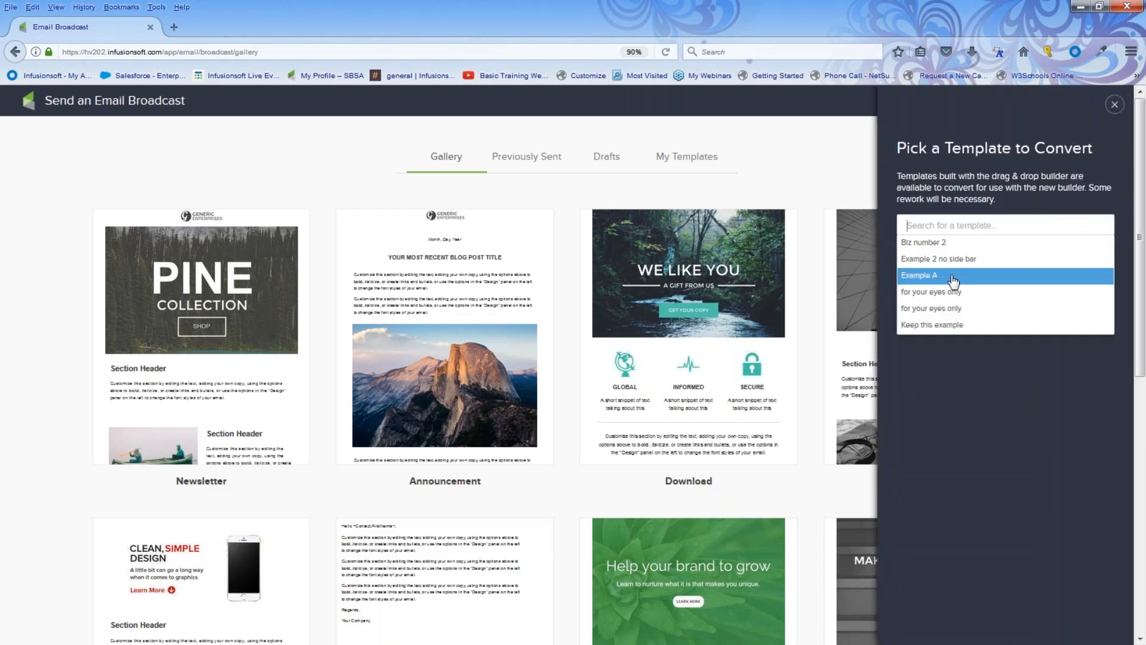
{"action": "left_click", "coordinate": [931, 292]}
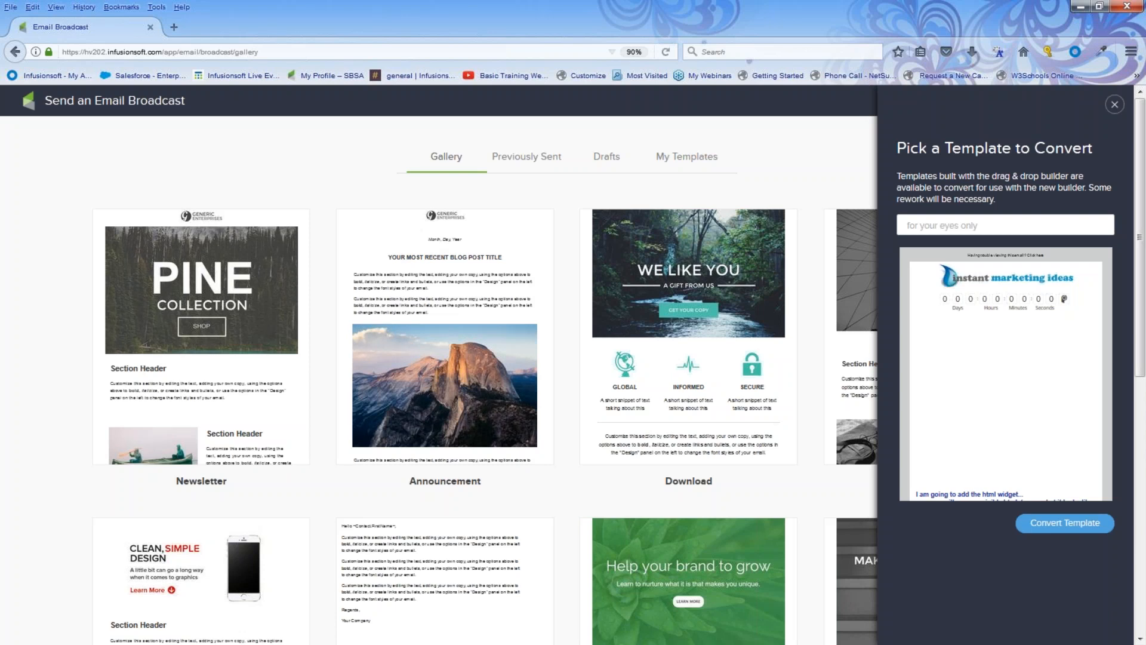
{"action": "left_click", "coordinate": [1114, 104]}
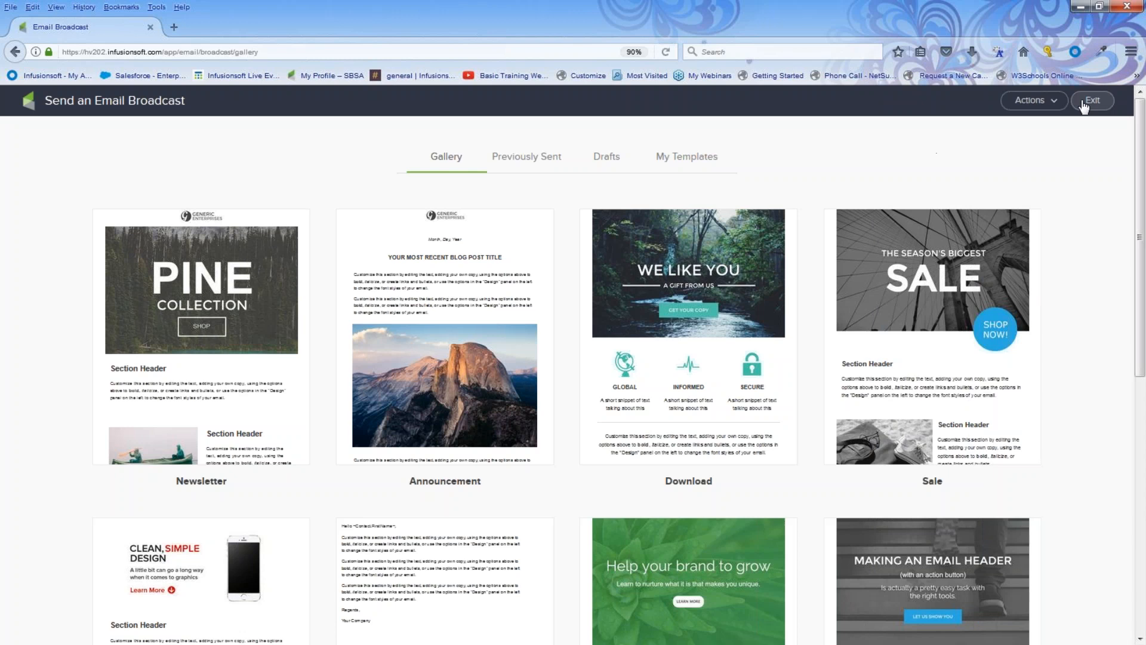
{"action": "mouse_move", "coordinate": [236, 278]}
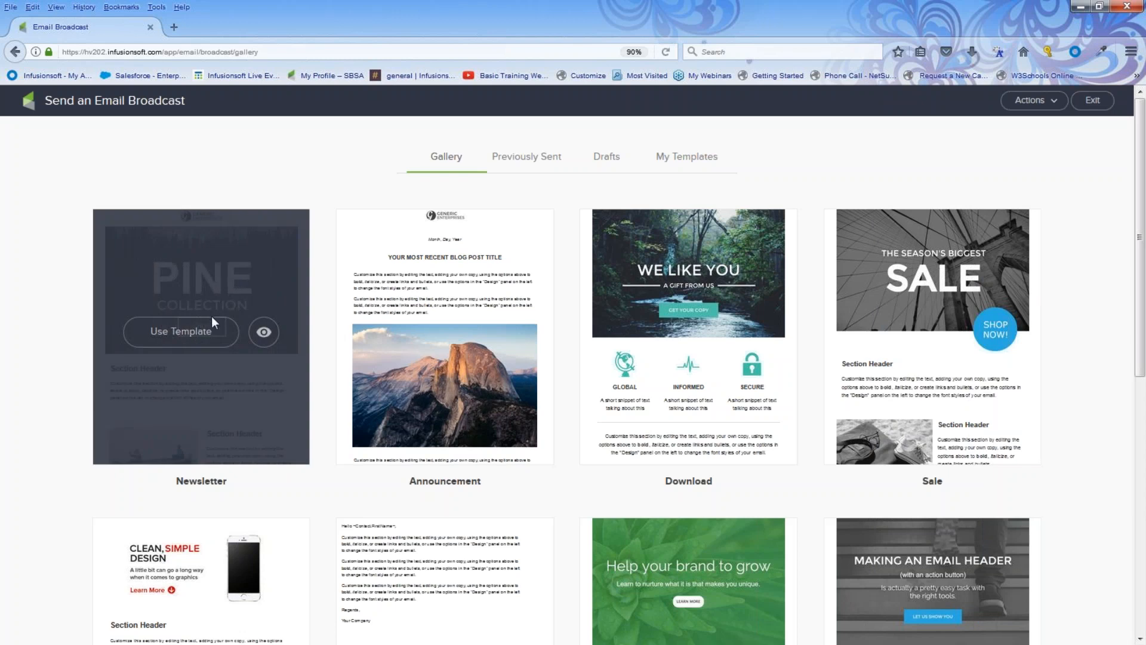
Create a broadcast from the Pine Newsletter template and begin a new recipient search.
{"action": "left_click", "coordinate": [181, 332]}
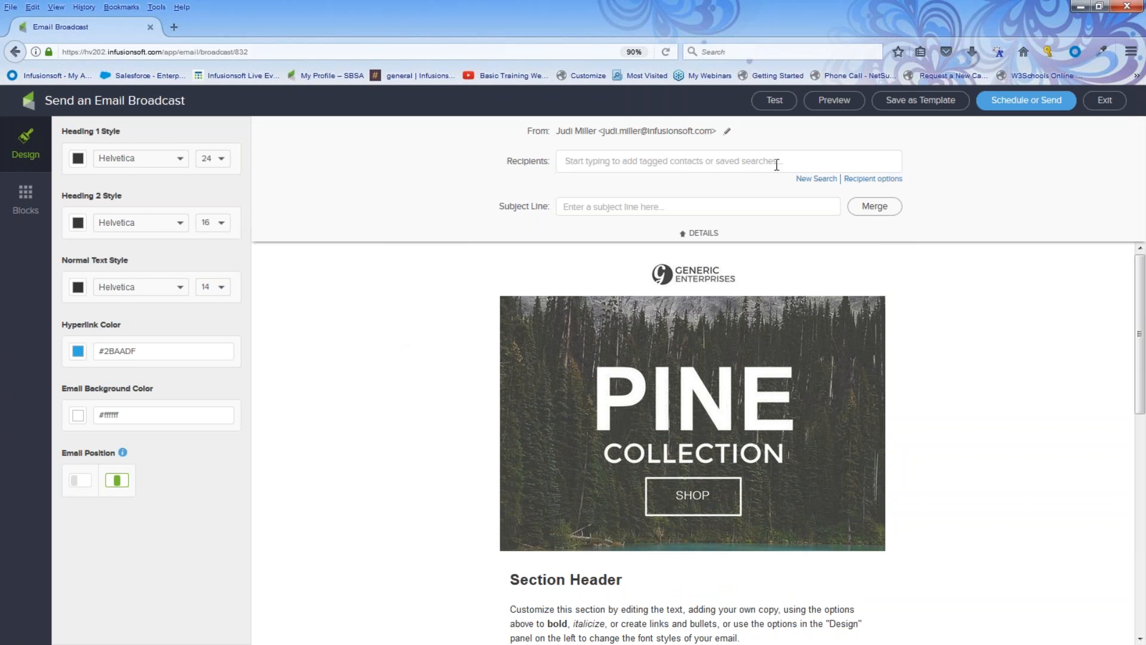
{"action": "left_click", "coordinate": [816, 179]}
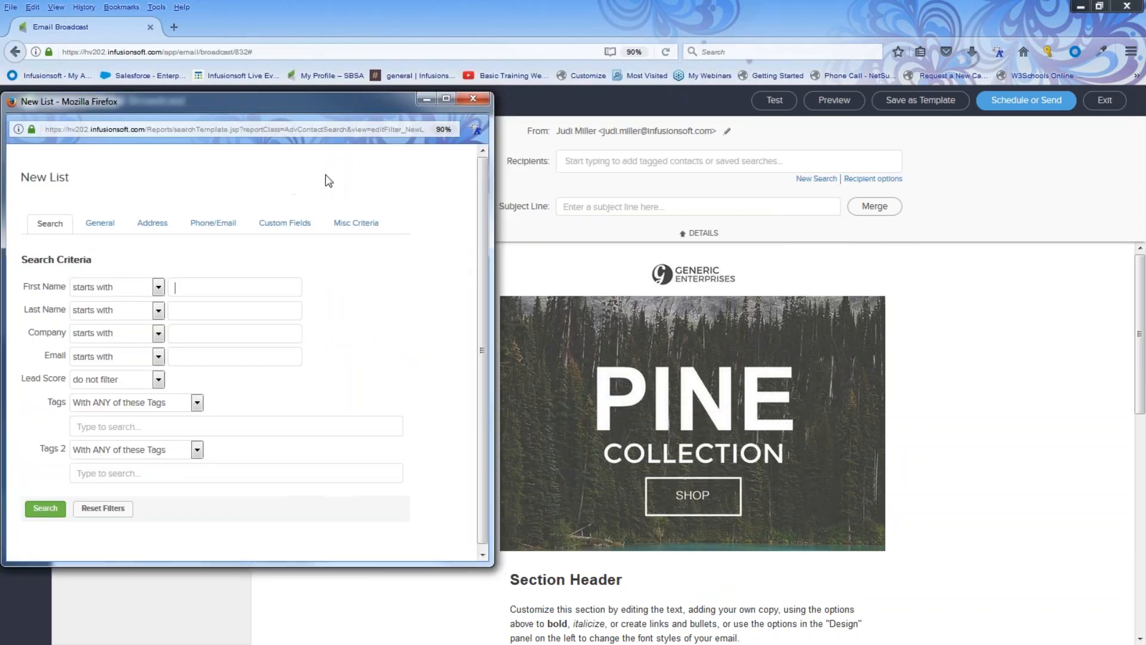
Widen the New List window and add Awesome NL List and Beginner Yoga Student to Tags.
{"action": "left_click", "coordinate": [197, 403]}
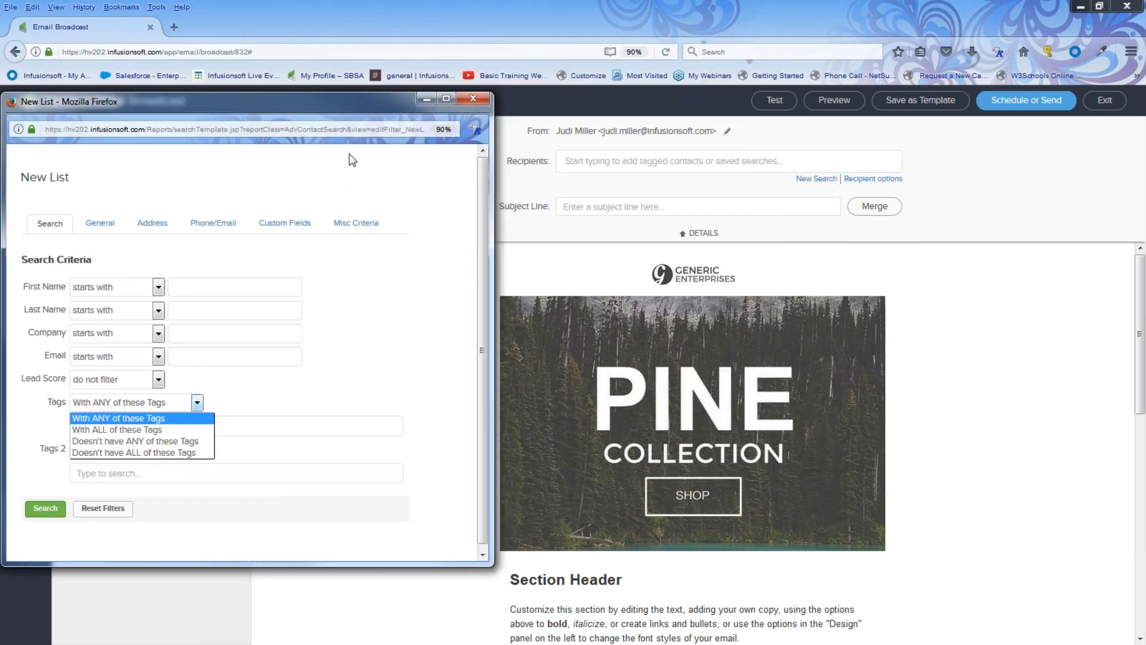
{"action": "left_click_drag", "start_coordinate": [498, 153], "coordinate": [786, 152]}
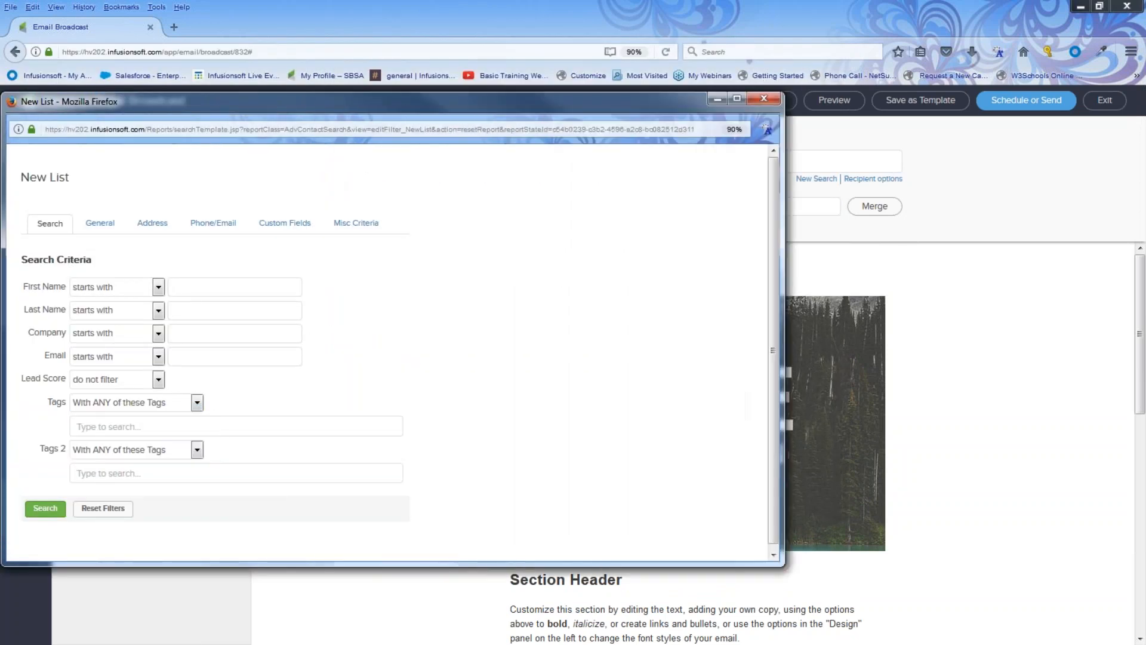
{"action": "left_click", "coordinate": [145, 425]}
{"action": "type", "text": "n"}
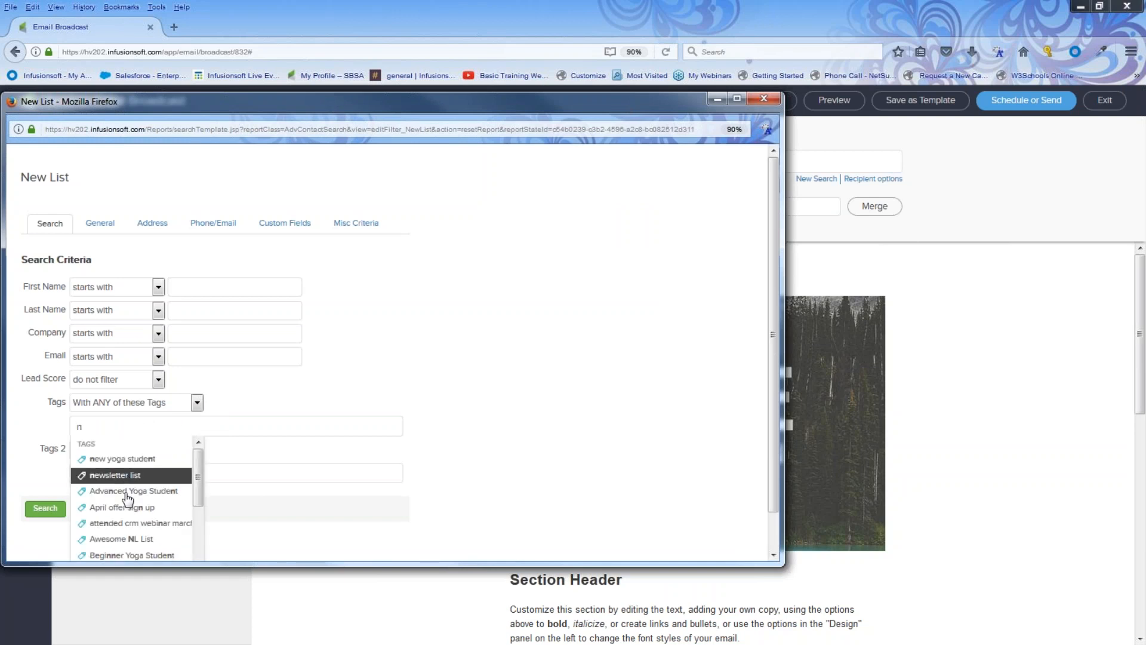
{"action": "left_click", "coordinate": [128, 538]}
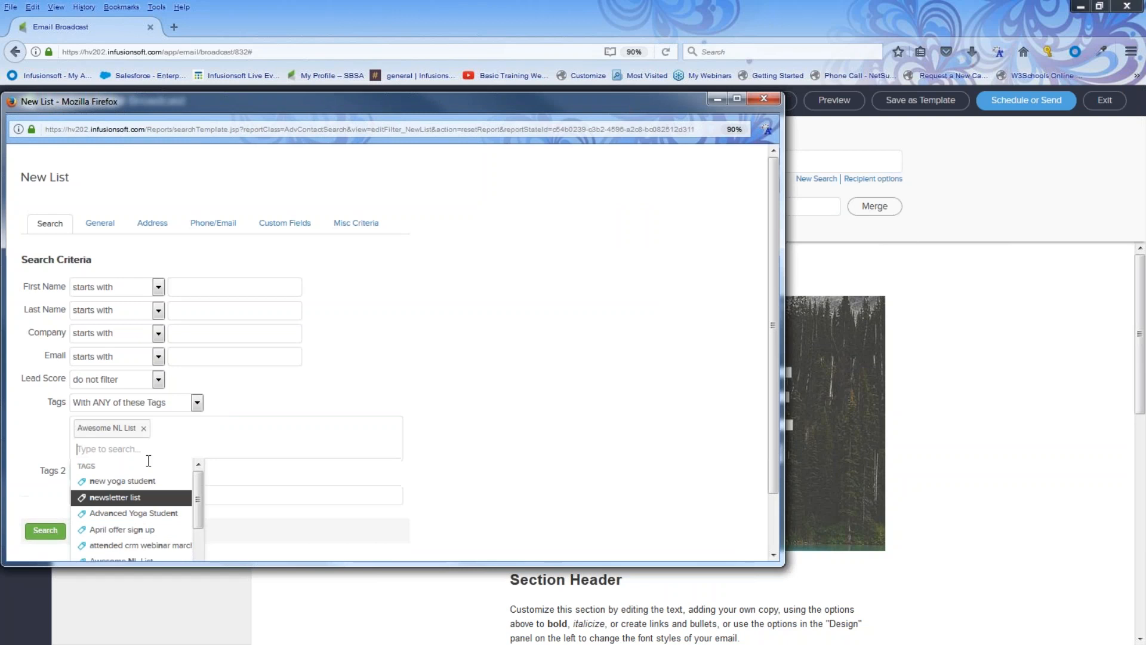
{"action": "type", "text": "be"}
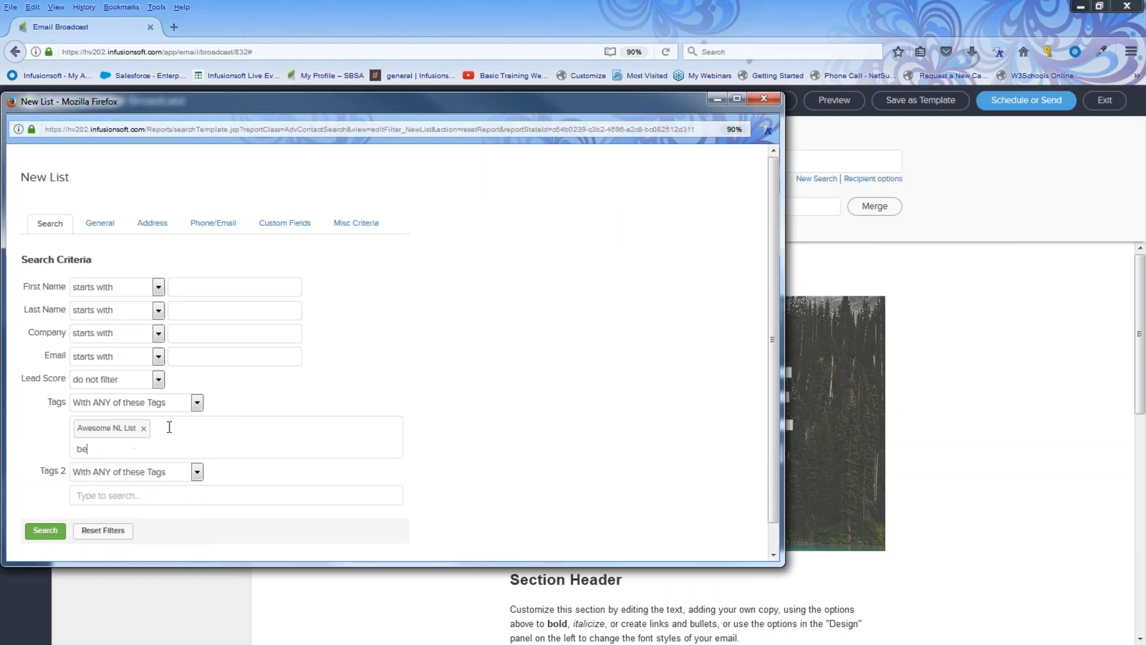
{"action": "left_click", "coordinate": [140, 481]}
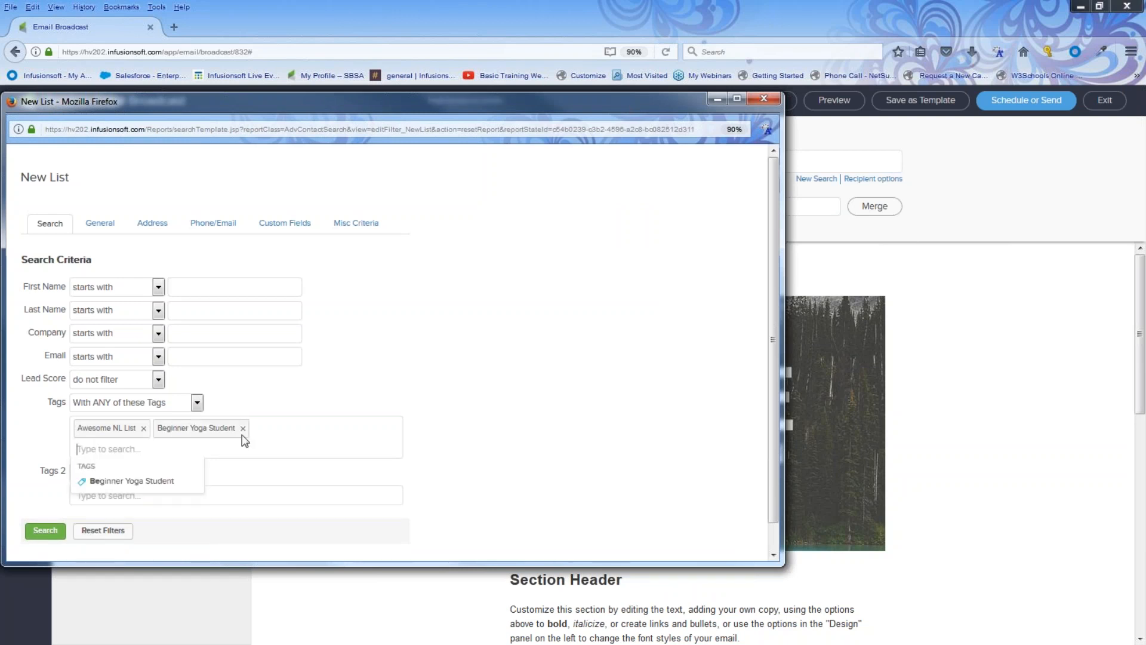
{"action": "left_click", "coordinate": [304, 477]}
Set Tags 2 to Doesn't have ANY, excluding Advanced Yoga Student.
{"action": "left_click", "coordinate": [197, 474]}
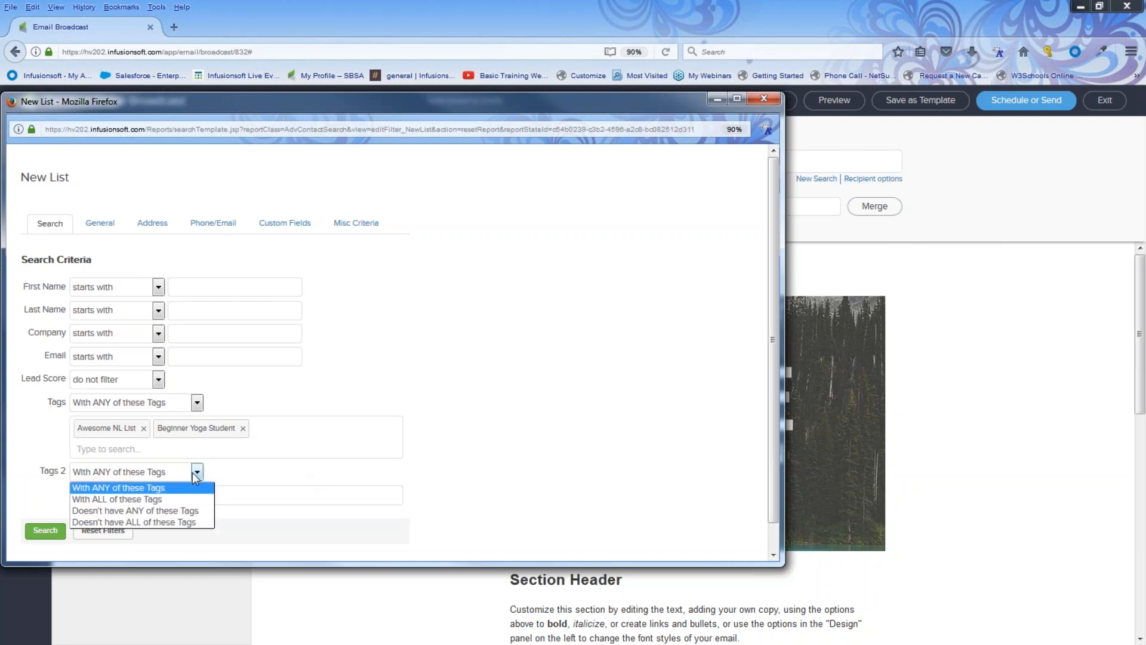
{"action": "left_click", "coordinate": [177, 512]}
{"action": "left_click", "coordinate": [133, 490]}
{"action": "type", "text": "ad"}
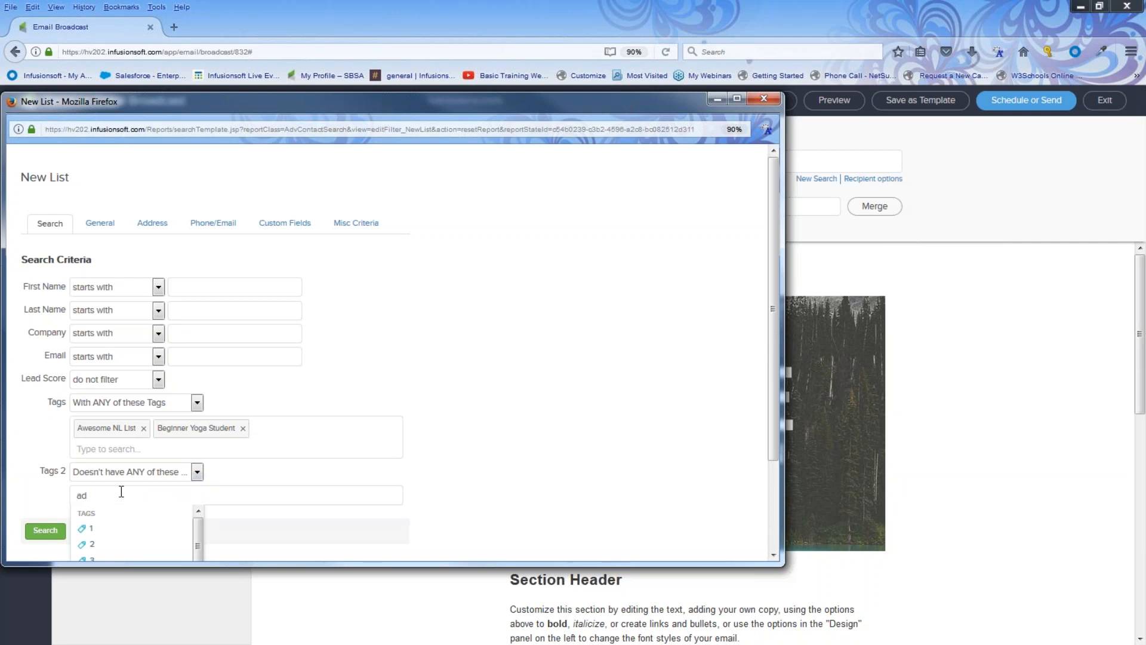
{"action": "left_click", "coordinate": [117, 525]}
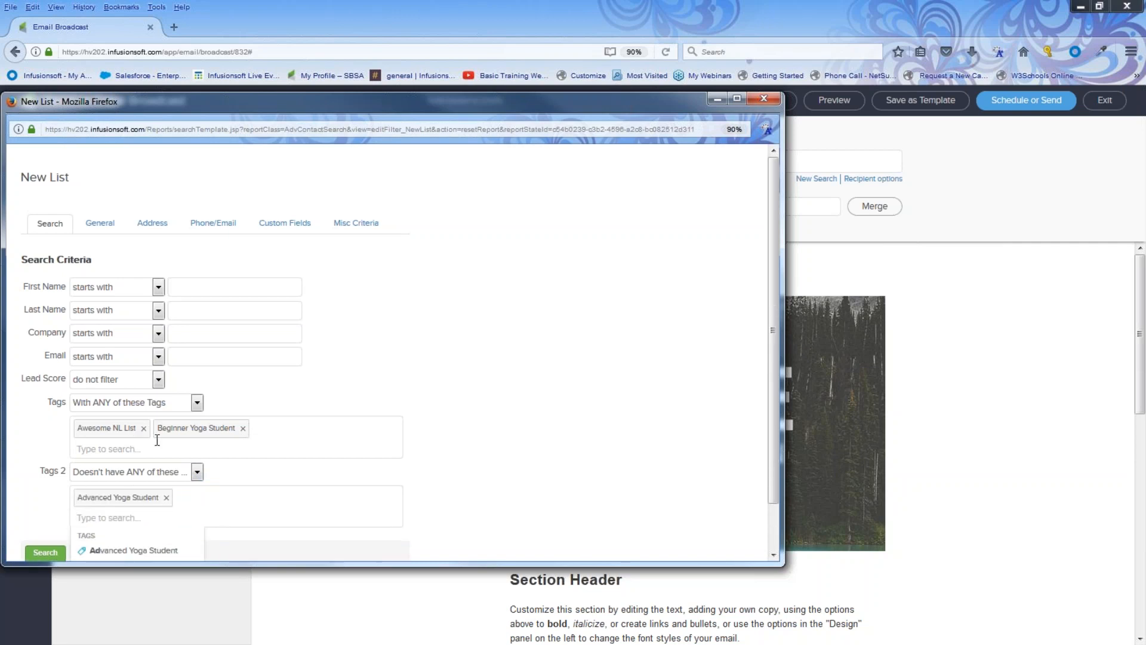
Switch Tags 2 to With ALL of these Tags, listing only Customer Tags -> Customer.
{"action": "scroll", "coordinate": [222, 433], "scroll_direction": "down", "scroll_amount": 1}
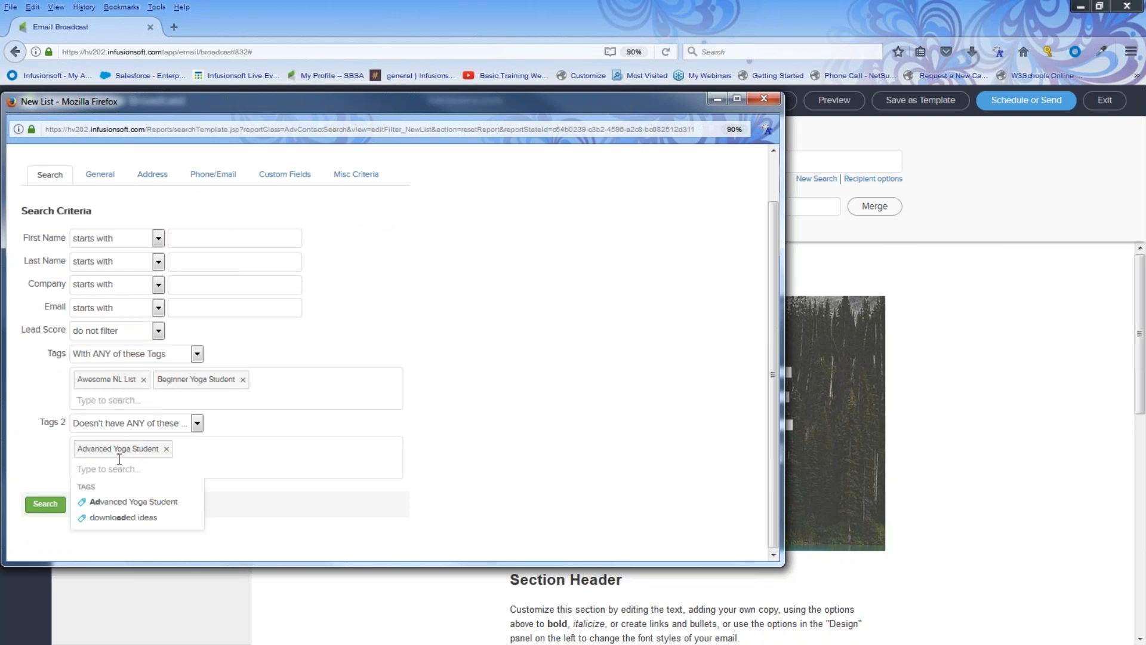
{"action": "left_click", "coordinate": [197, 422]}
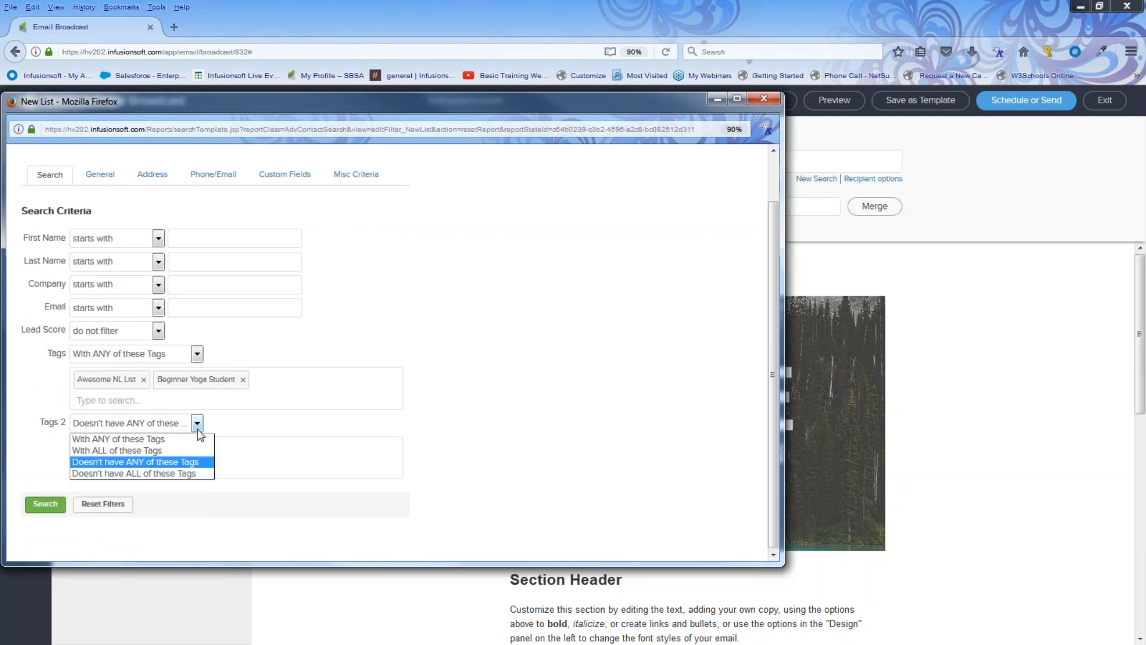
{"action": "left_click", "coordinate": [149, 450]}
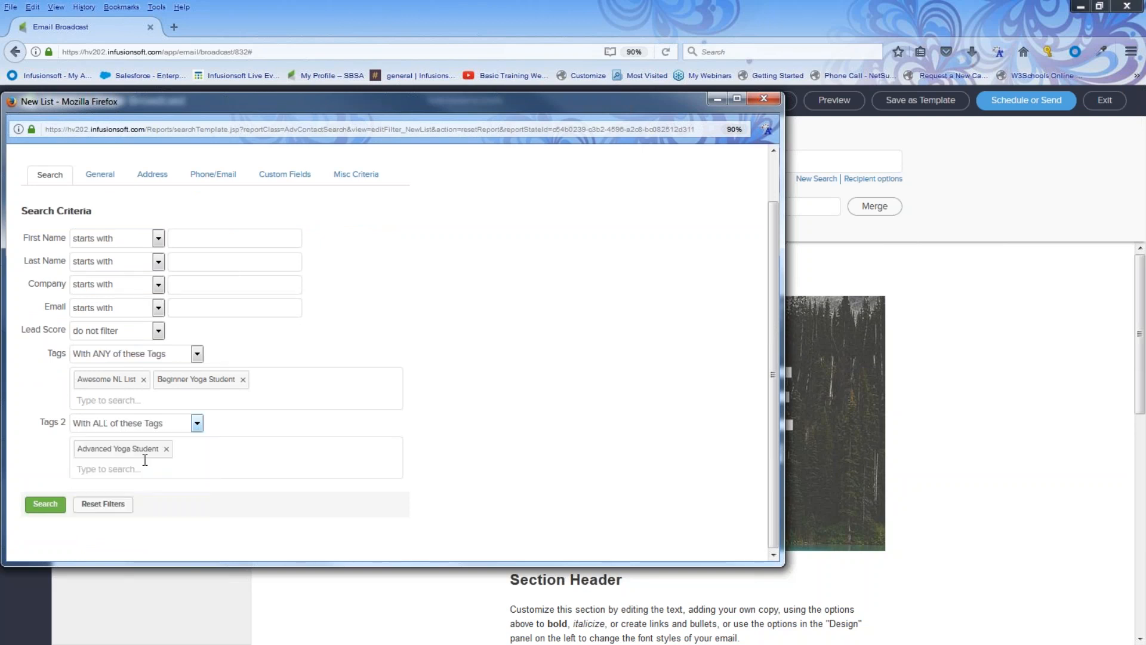
{"action": "type", "text": "cus"}
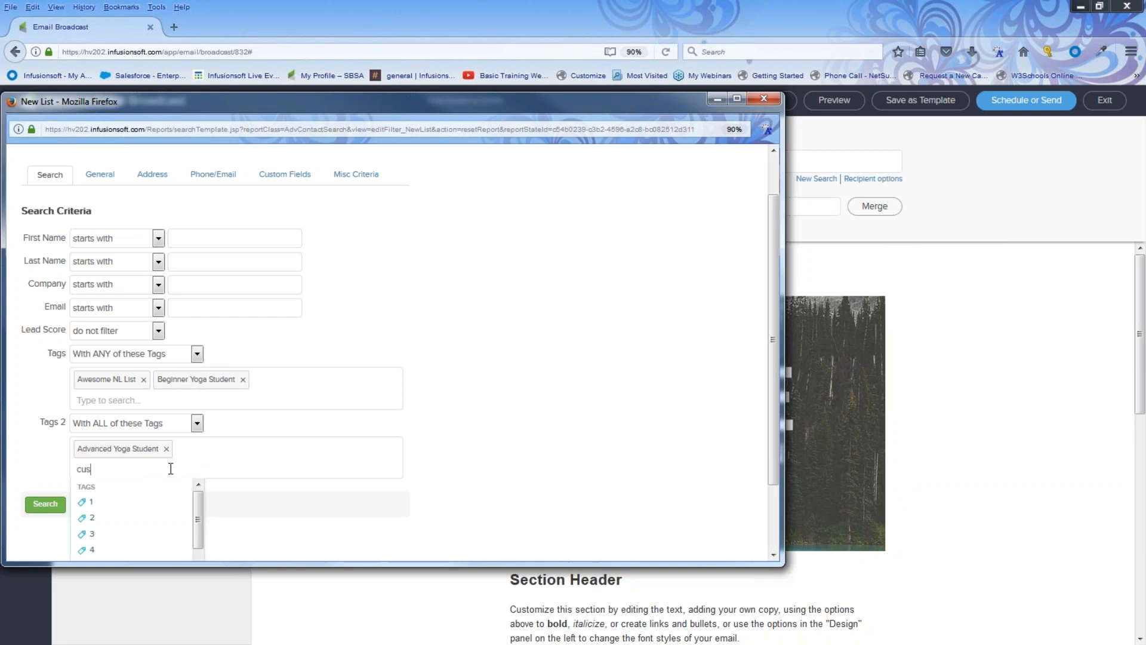
{"action": "left_click", "coordinate": [160, 502]}
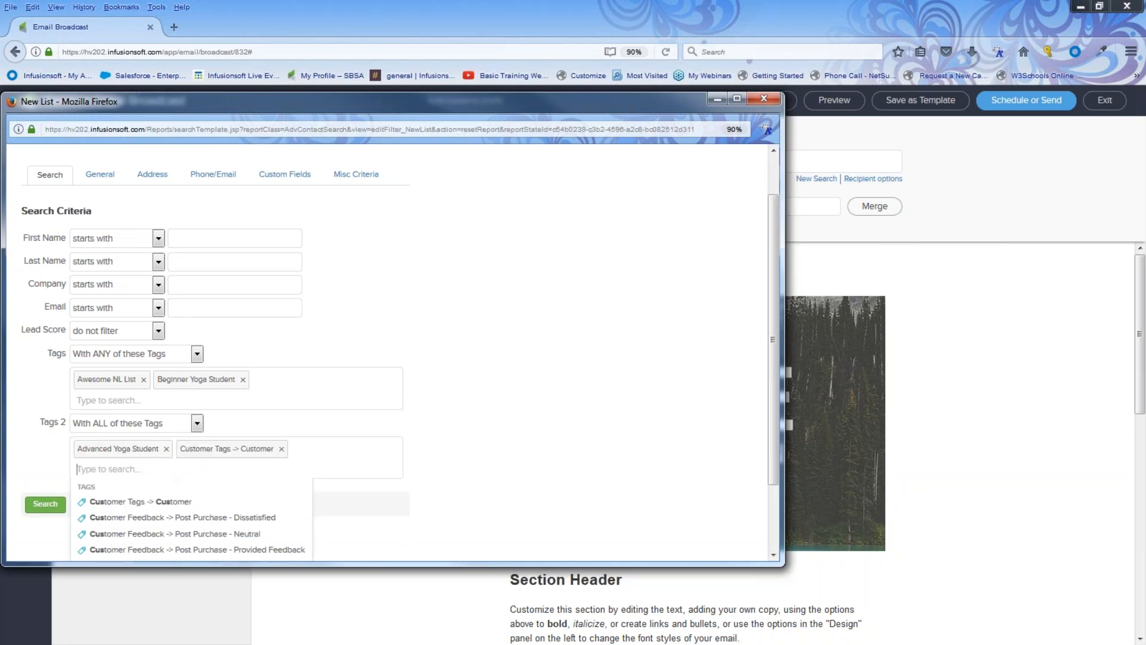
{"action": "left_click", "coordinate": [166, 449]}
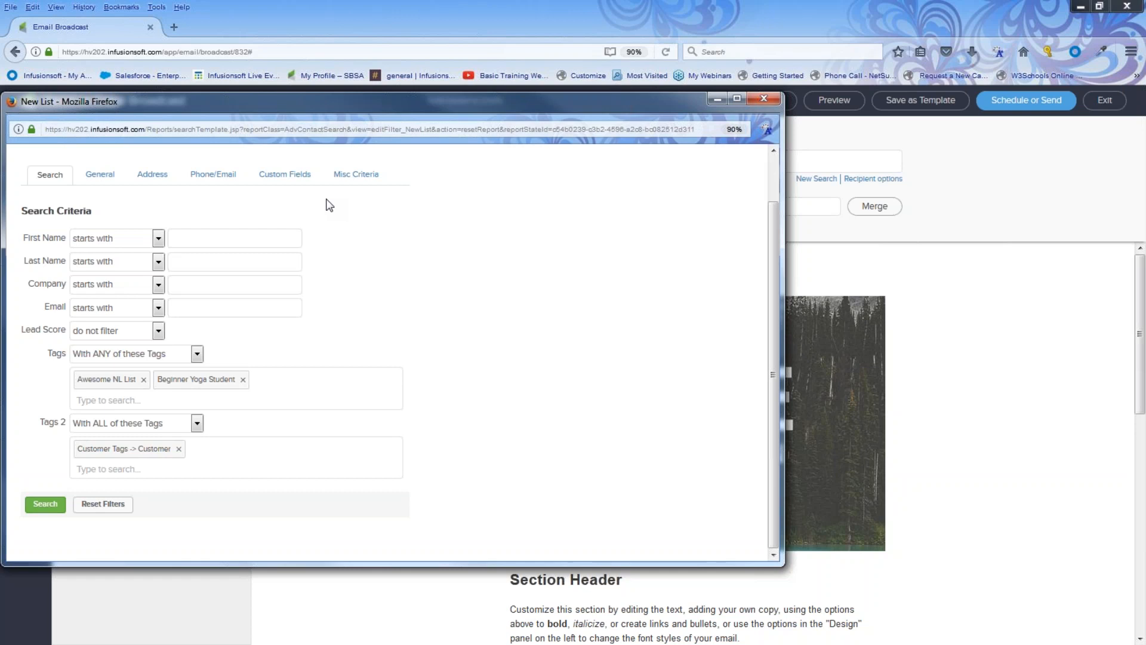
Exit the Pine Collection draft and the template gallery back to Email & Broadcasts.
{"action": "left_click", "coordinate": [1088, 147]}
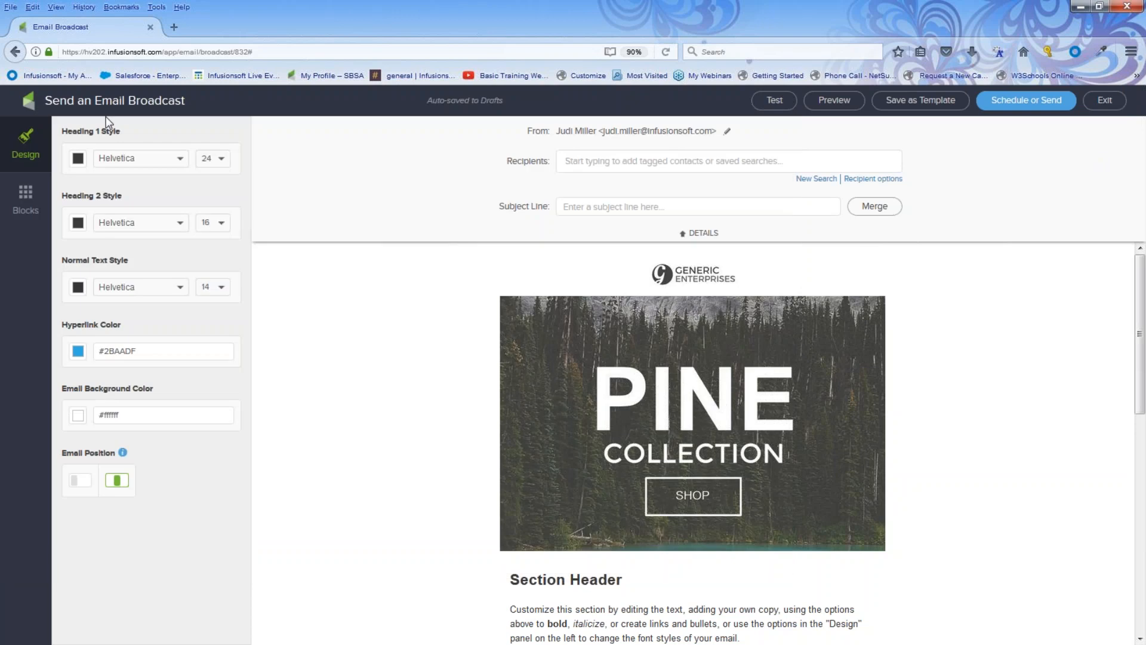
{"action": "left_click", "coordinate": [1105, 101]}
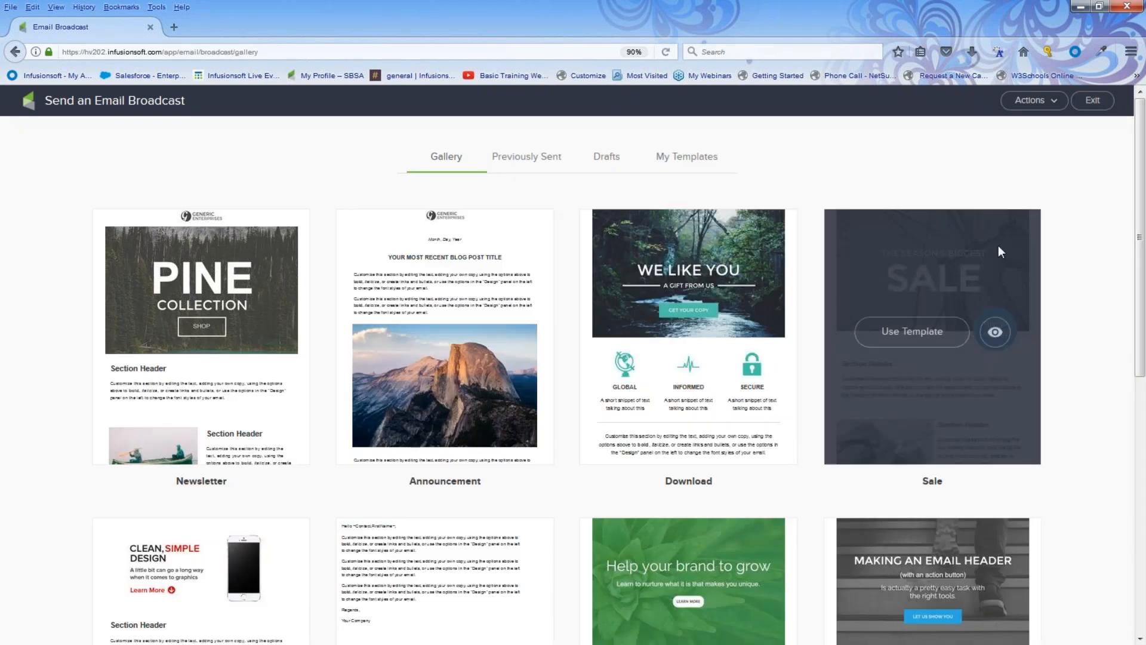
{"action": "left_click", "coordinate": [1093, 103]}
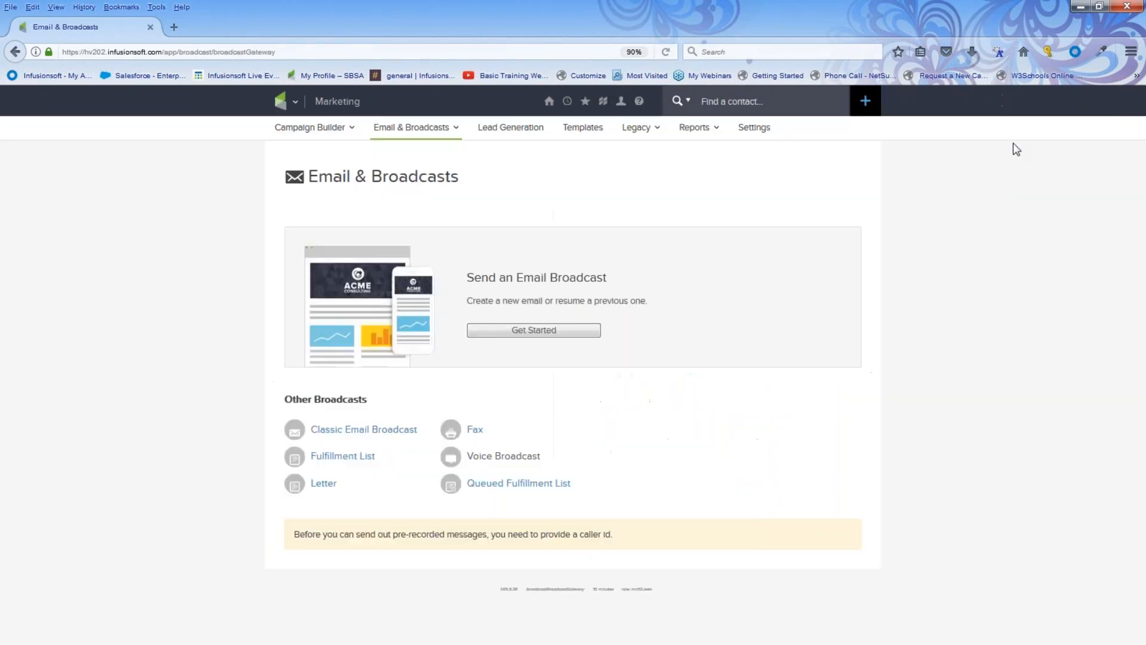
{"action": "mouse_move", "coordinate": [646, 119]}
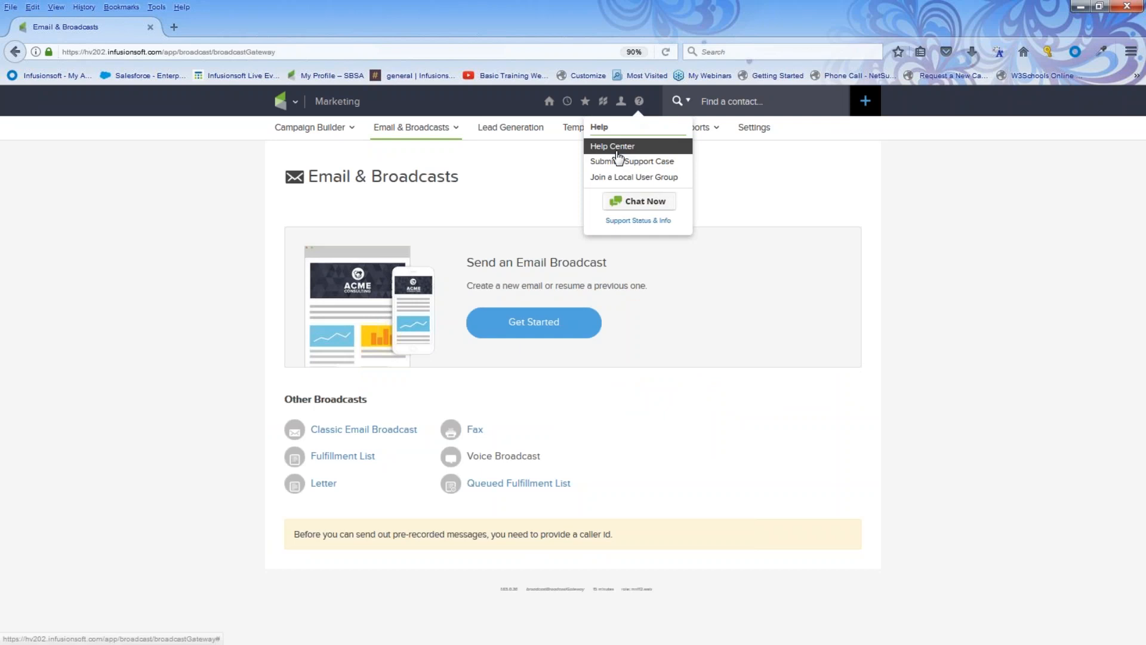
Open the Help Center in a new tab and go to its Free Training Webinars page.
{"action": "left_click", "coordinate": [617, 159]}
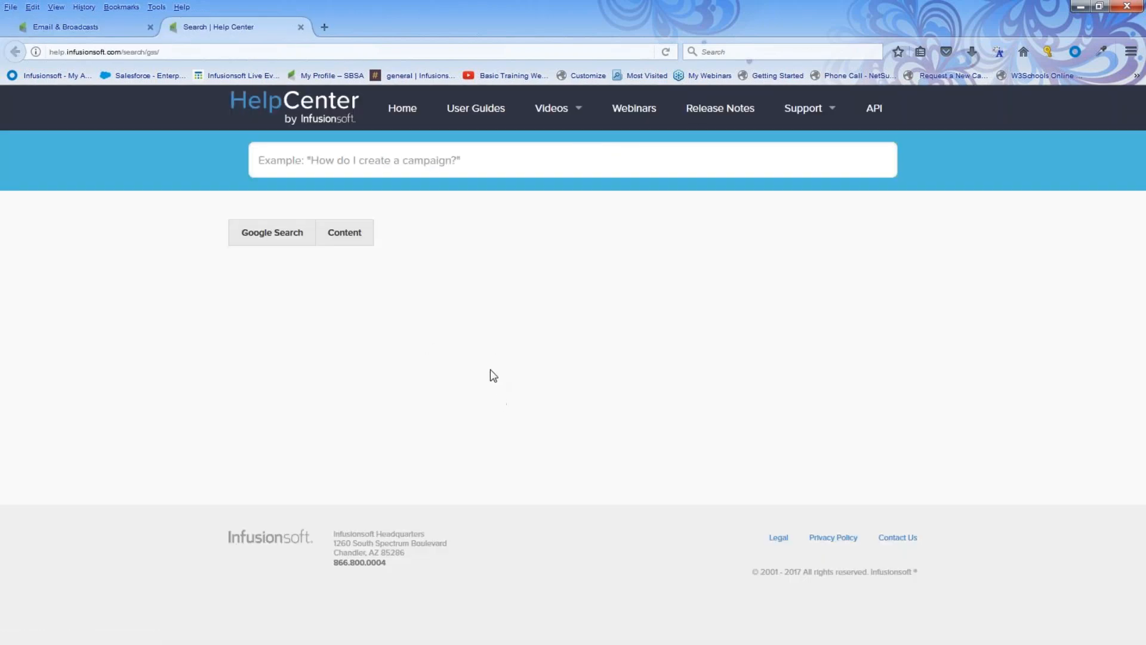
{"action": "left_click", "coordinate": [639, 112]}
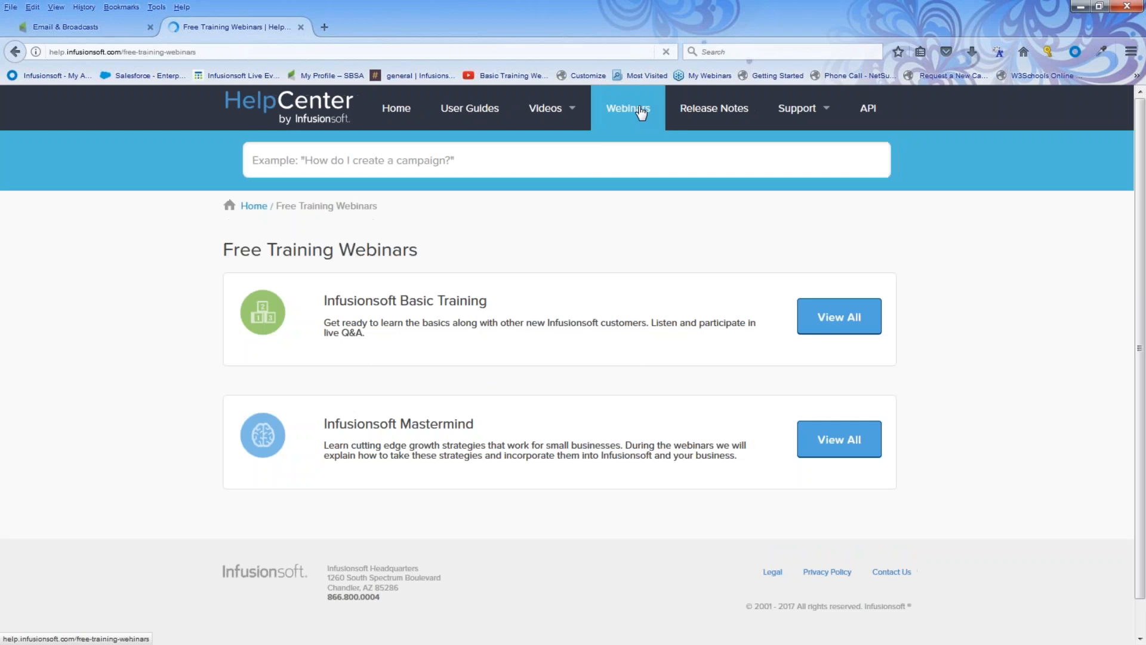